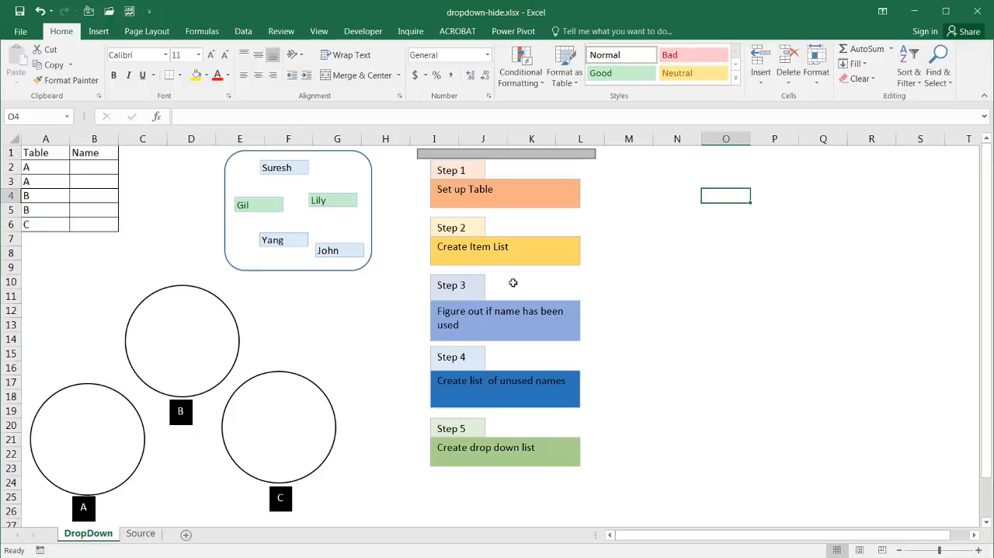
Step: View the available names in the drop-down list of cell B2 without choosing one
{"action": "left_click", "coordinate": [335, 314]}
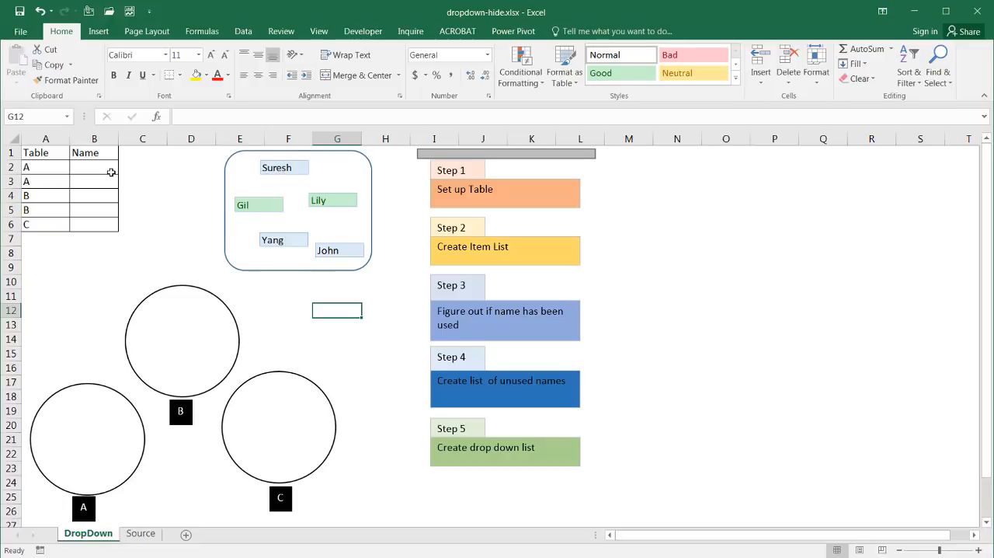
{"action": "left_click", "coordinate": [110, 168]}
{"action": "left_click", "coordinate": [125, 169]}
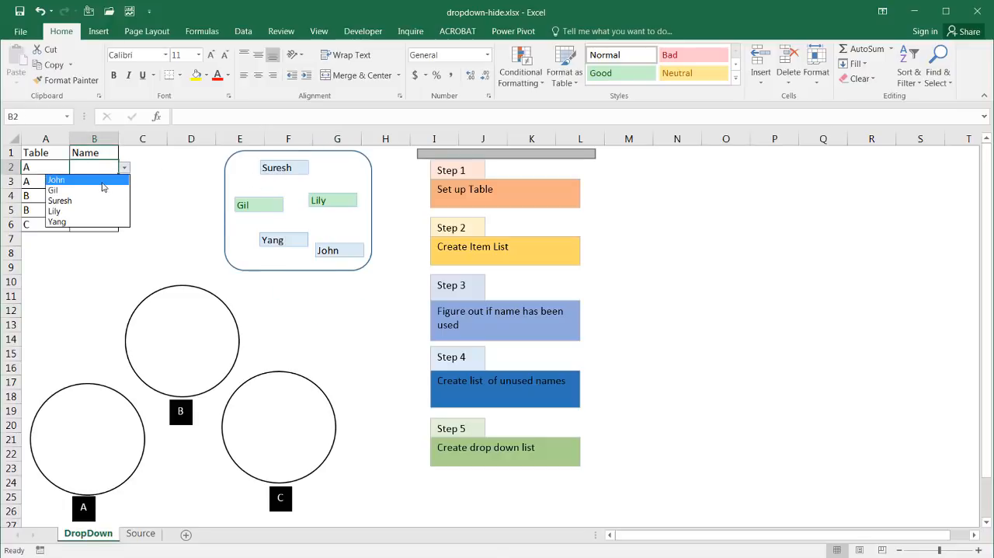
{"action": "left_click", "coordinate": [150, 178]}
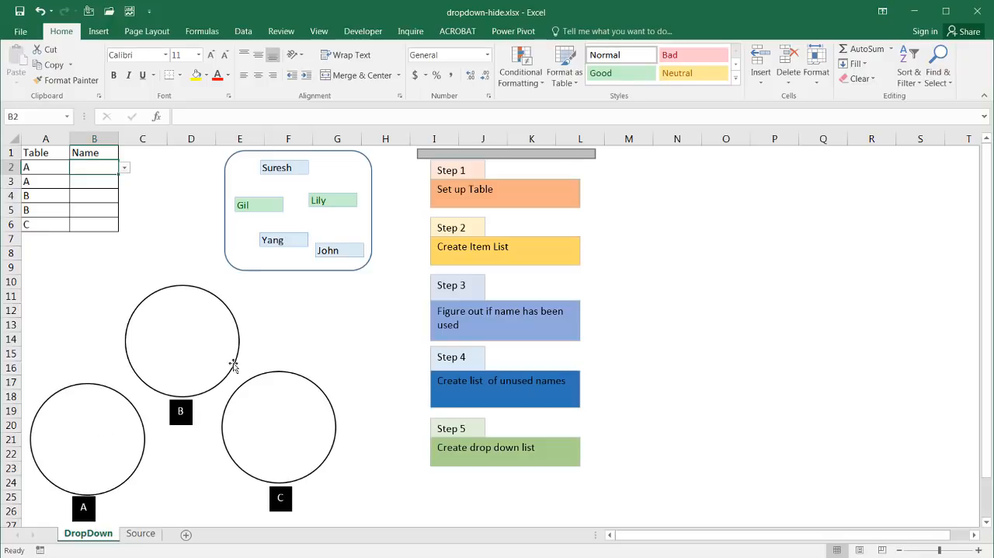
Step: Move the five name tags from the rounded box into the circles: two in A, two in B and one in C
{"action": "left_click_drag", "start_coordinate": [285, 167], "coordinate": [77, 428]}
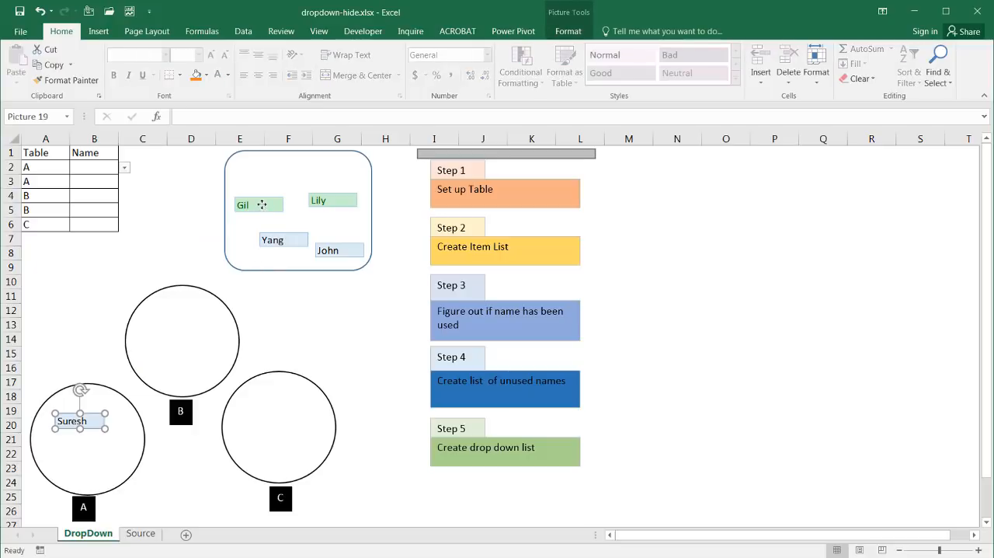
{"action": "left_click_drag", "start_coordinate": [262, 204], "coordinate": [77, 483]}
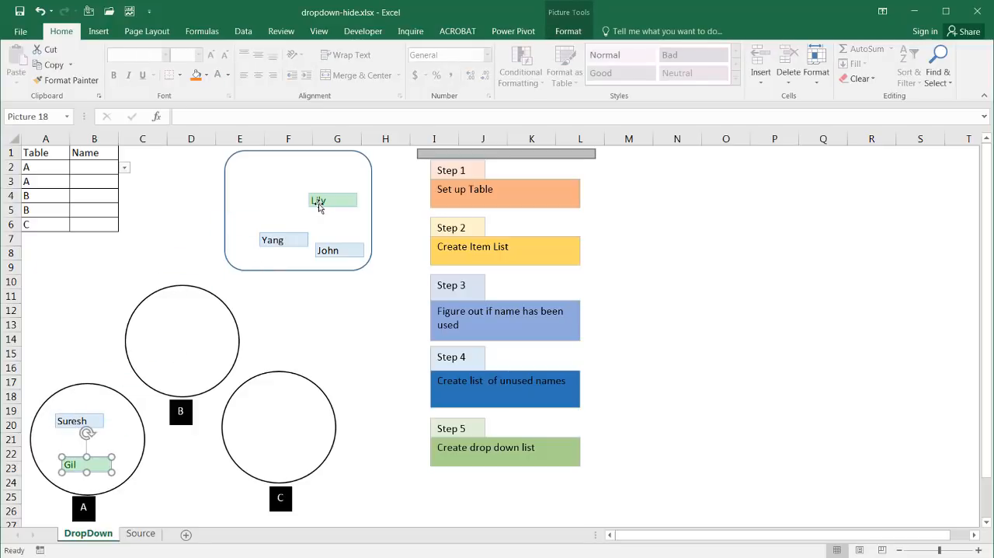
{"action": "left_click_drag", "start_coordinate": [282, 240], "coordinate": [169, 336]}
{"action": "left_click_drag", "start_coordinate": [331, 202], "coordinate": [194, 370]}
{"action": "left_click_drag", "start_coordinate": [340, 253], "coordinate": [292, 420]}
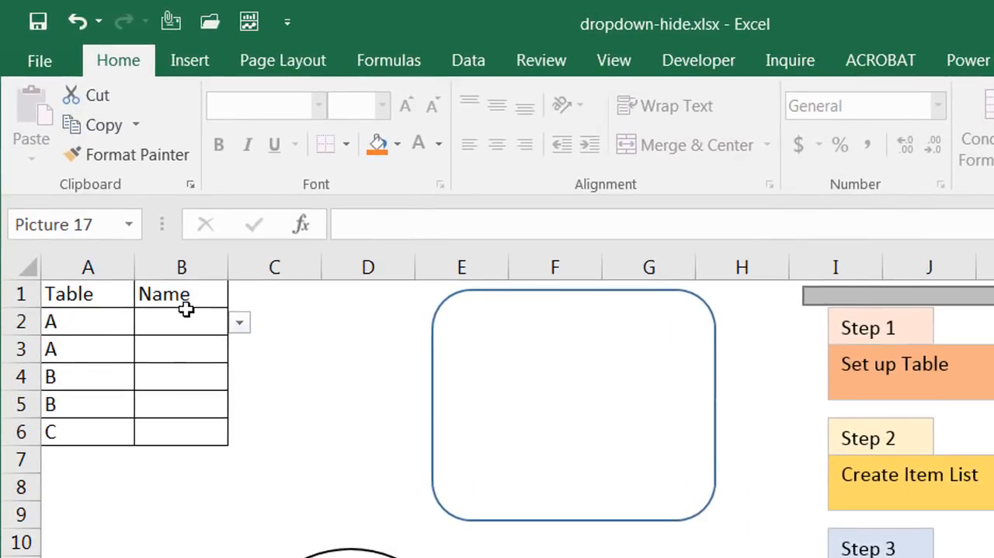
Step: Fill B2 and B3 from their drop-down lists with the two people whose tags are in circle A
{"action": "left_click", "coordinate": [186, 309]}
{"action": "left_click", "coordinate": [238, 325]}
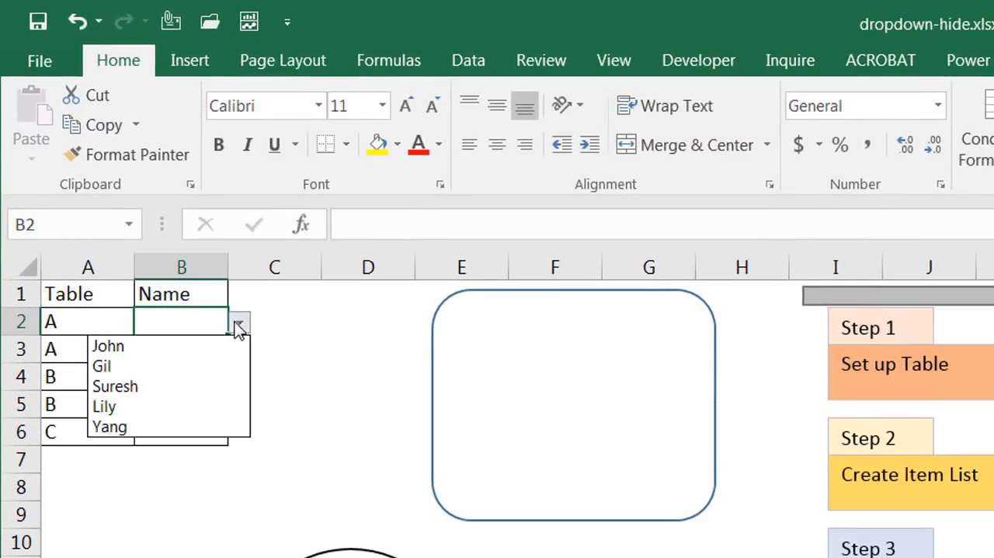
{"action": "left_click", "coordinate": [187, 386]}
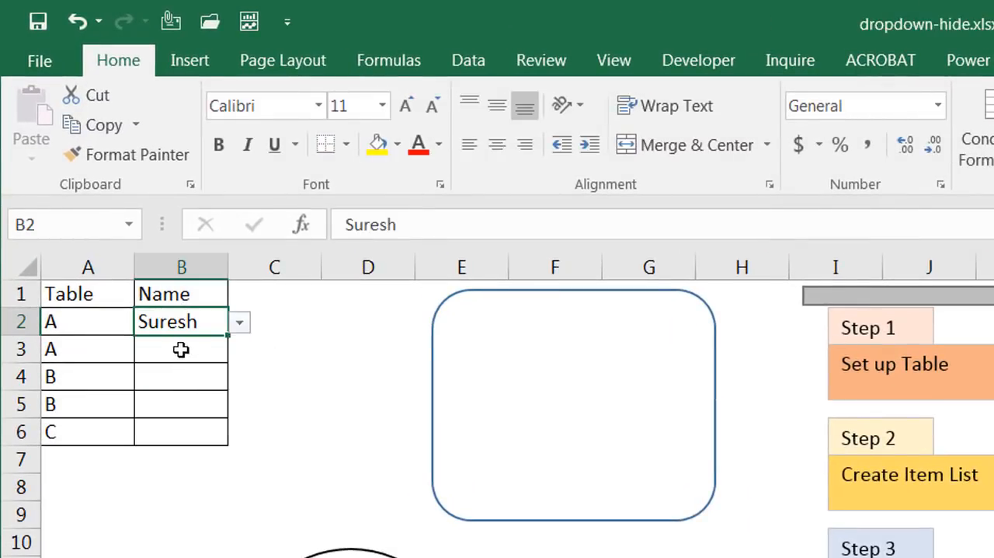
{"action": "left_click", "coordinate": [180, 350]}
{"action": "left_click", "coordinate": [235, 355]}
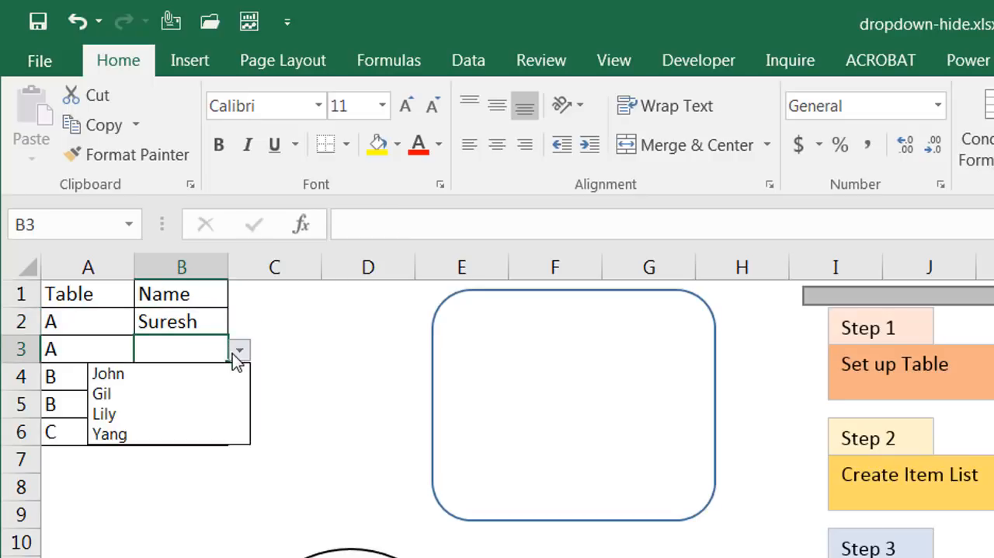
{"action": "left_click", "coordinate": [183, 394]}
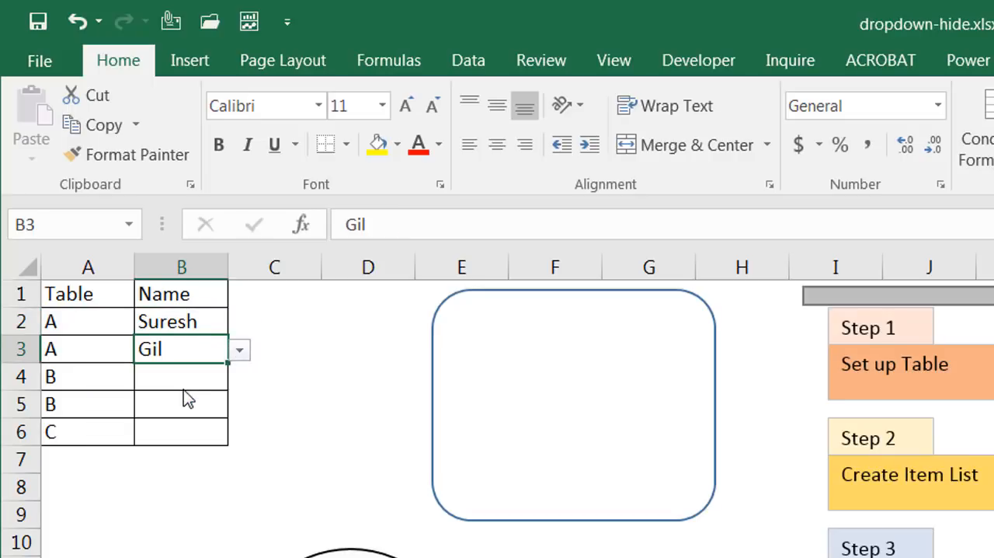
Step: Fill B4 and B5 from their drop-down lists with the circle B people, and B6 with the circle C person
{"action": "left_click", "coordinate": [191, 380]}
{"action": "left_click", "coordinate": [237, 380]}
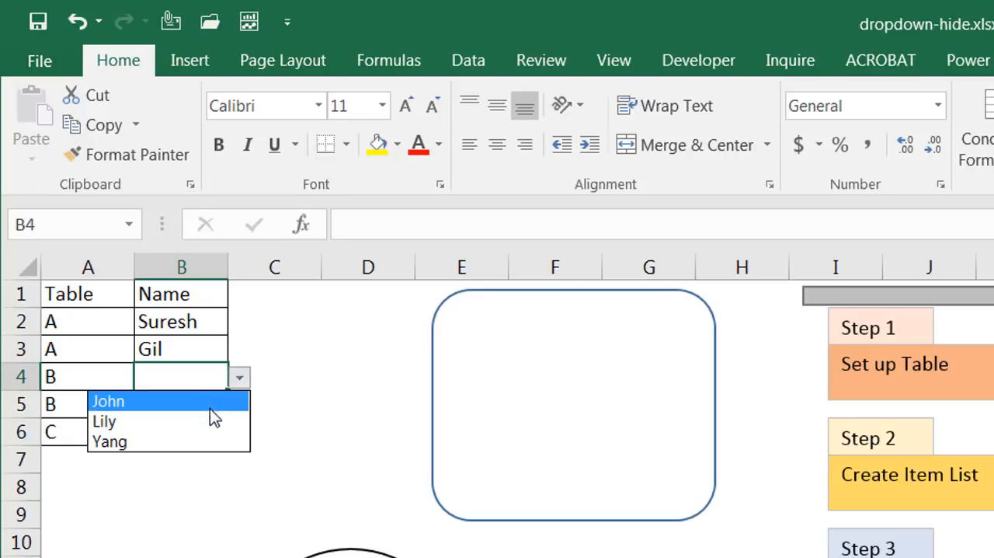
{"action": "left_click", "coordinate": [199, 440]}
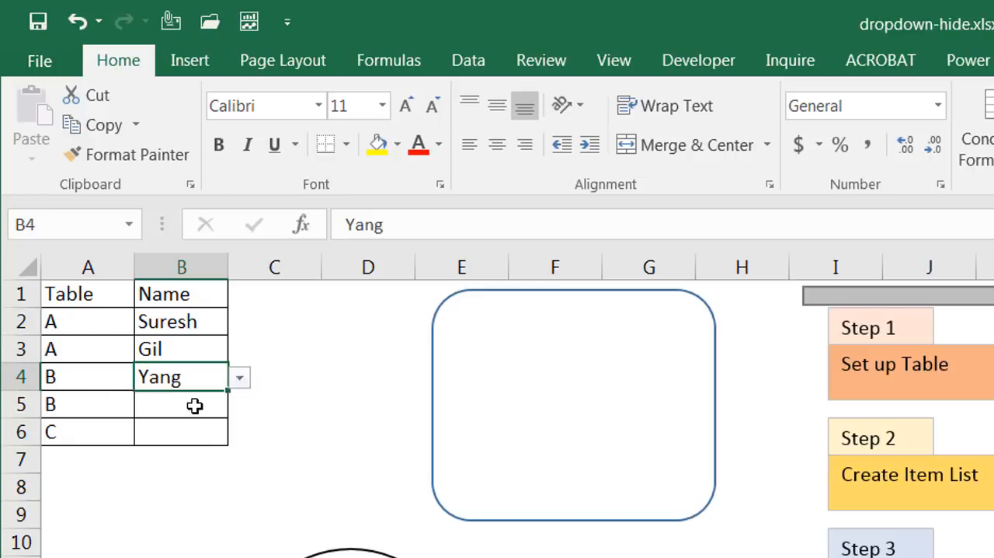
{"action": "left_click", "coordinate": [198, 404]}
{"action": "left_click", "coordinate": [239, 405]}
{"action": "left_click", "coordinate": [181, 451]}
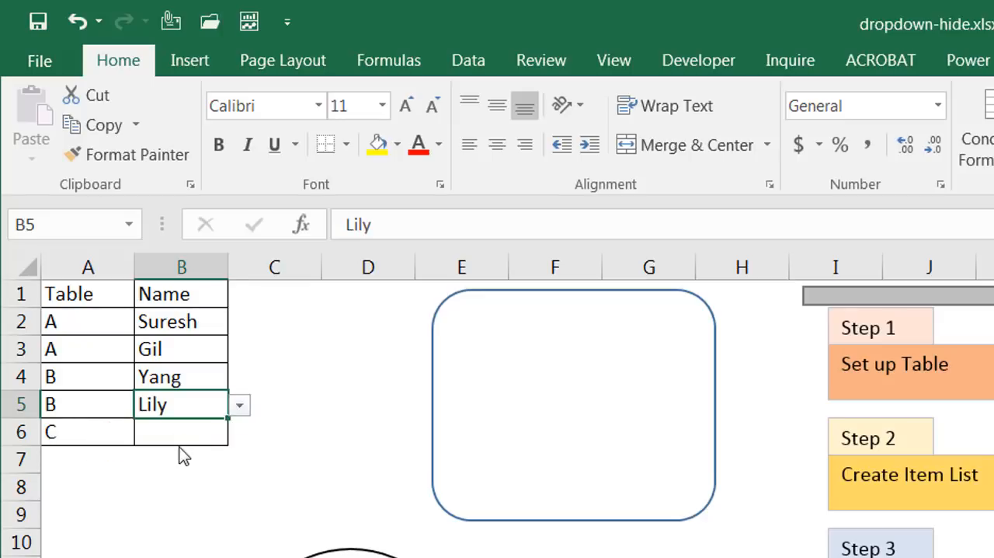
{"action": "left_click", "coordinate": [181, 431]}
{"action": "left_click", "coordinate": [238, 433]}
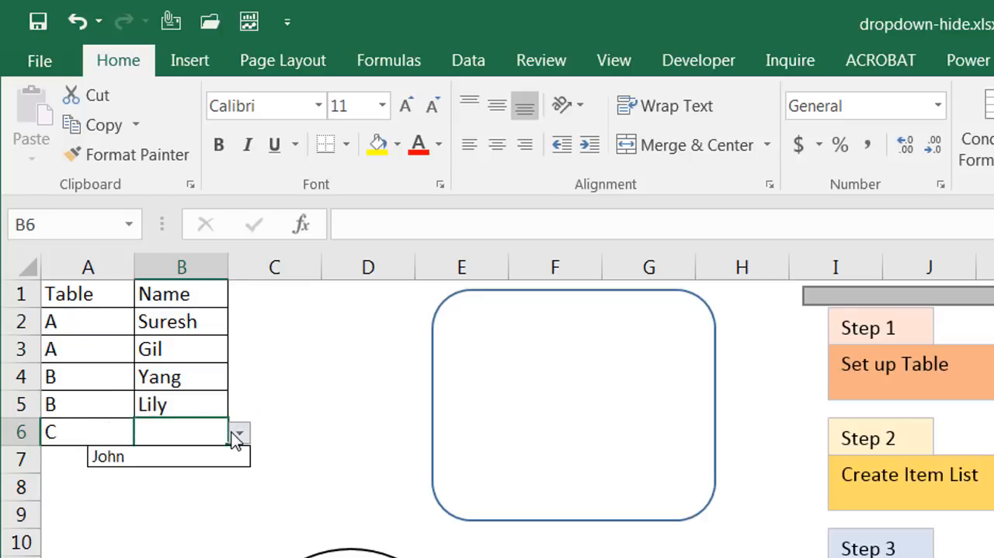
{"action": "left_click", "coordinate": [212, 468]}
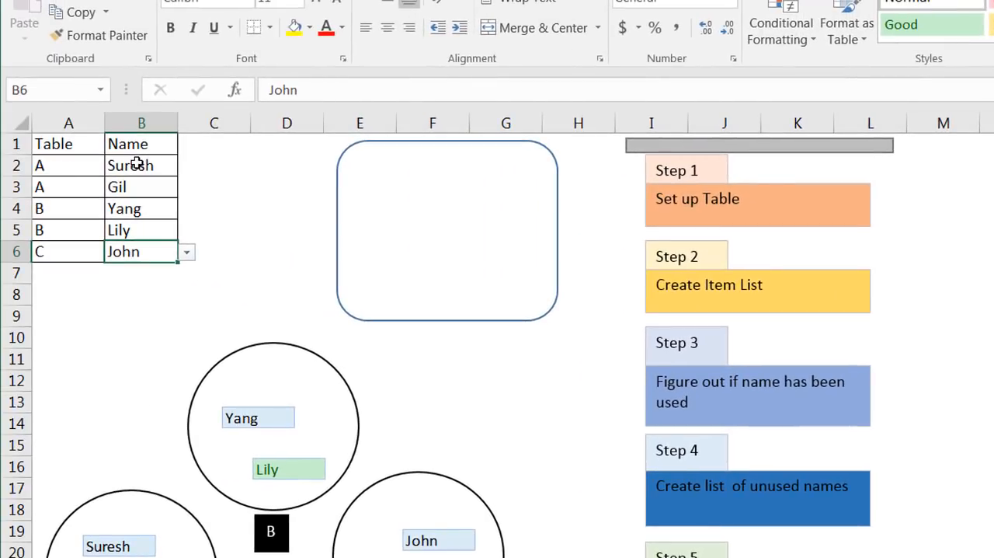
Step: Clear the contents of B2:B6 and remove all data validation settings from these cells
{"action": "left_click_drag", "start_coordinate": [136, 163], "coordinate": [156, 251]}
{"action": "key", "text": "Delete"}
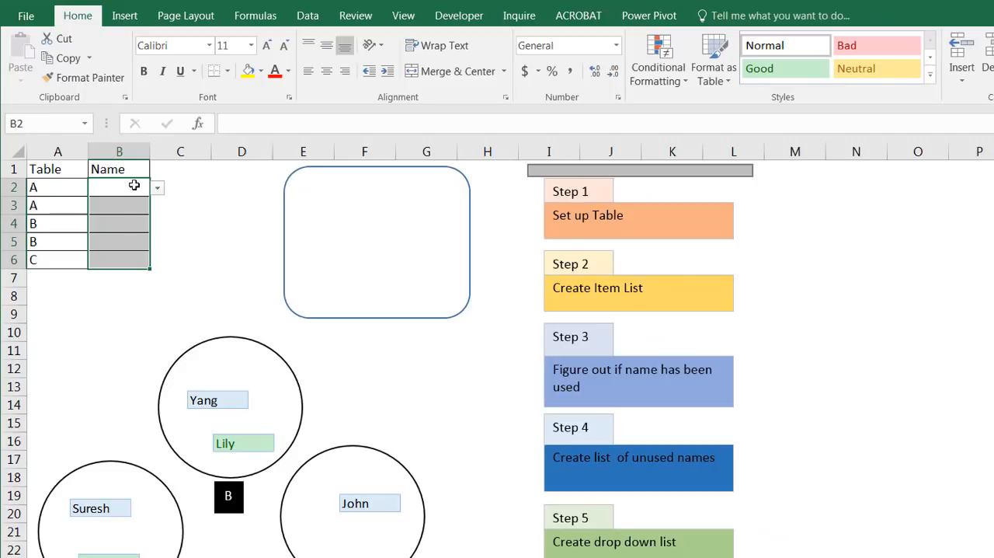
{"action": "left_click", "coordinate": [263, 17]}
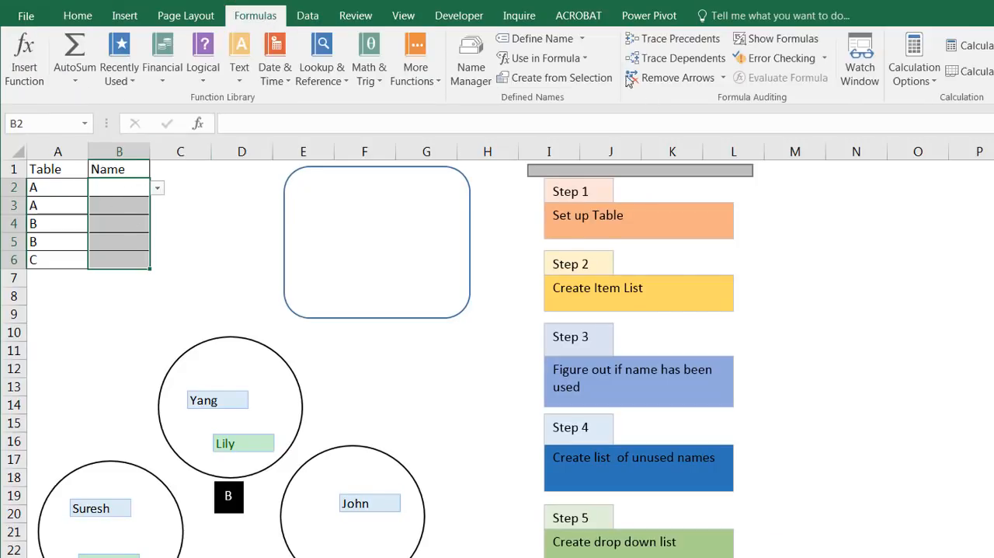
{"action": "left_click", "coordinate": [309, 16]}
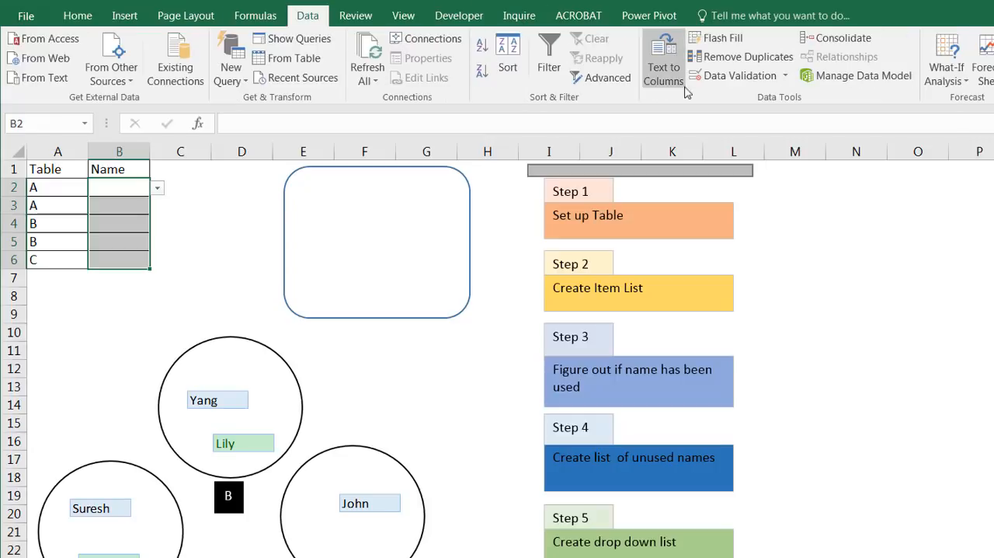
{"action": "left_click", "coordinate": [786, 76]}
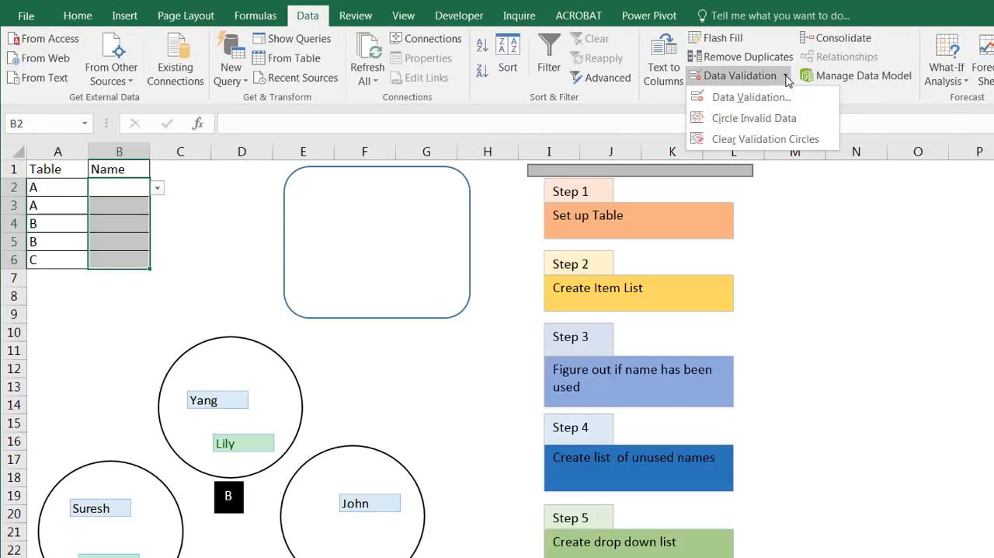
{"action": "left_click", "coordinate": [768, 98]}
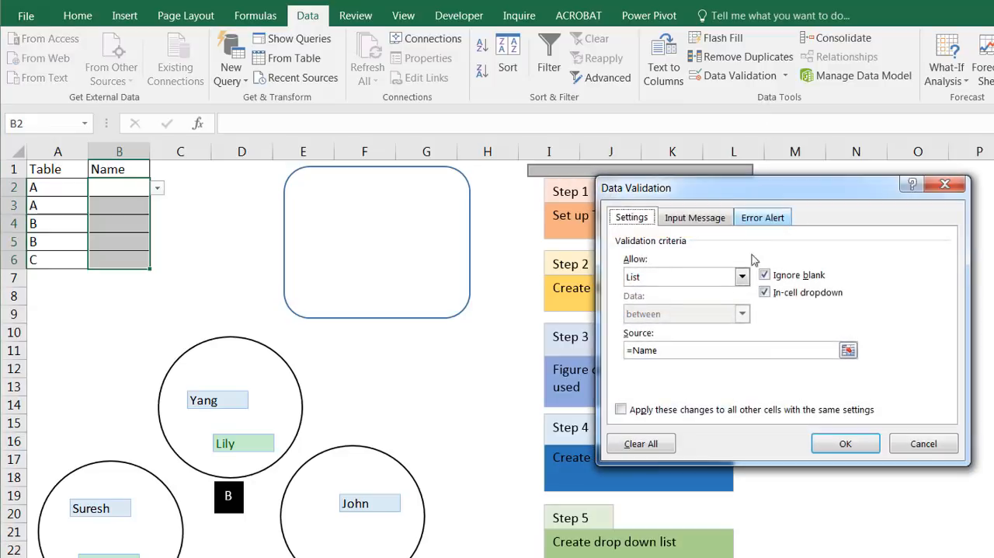
{"action": "left_click", "coordinate": [642, 444]}
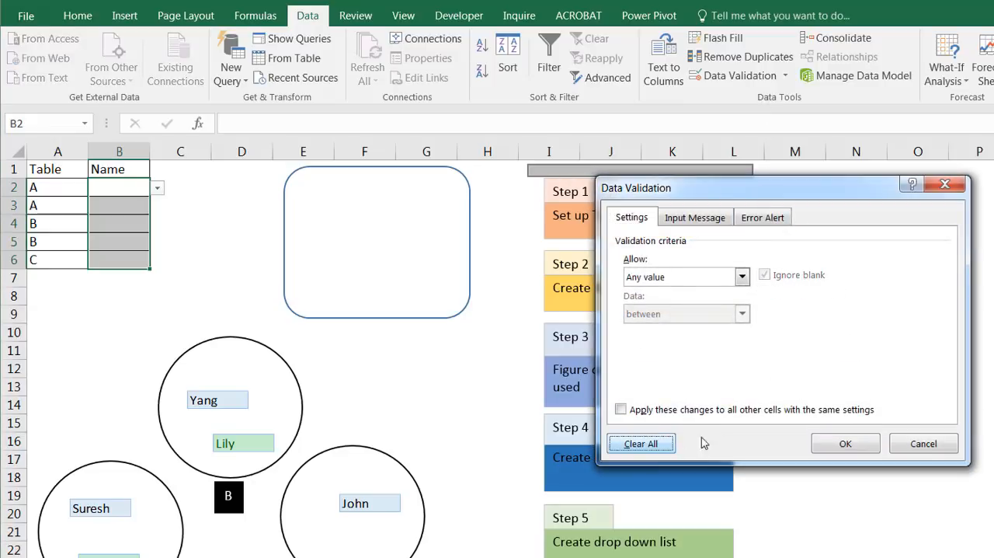
{"action": "left_click", "coordinate": [846, 443]}
{"action": "left_click", "coordinate": [191, 217]}
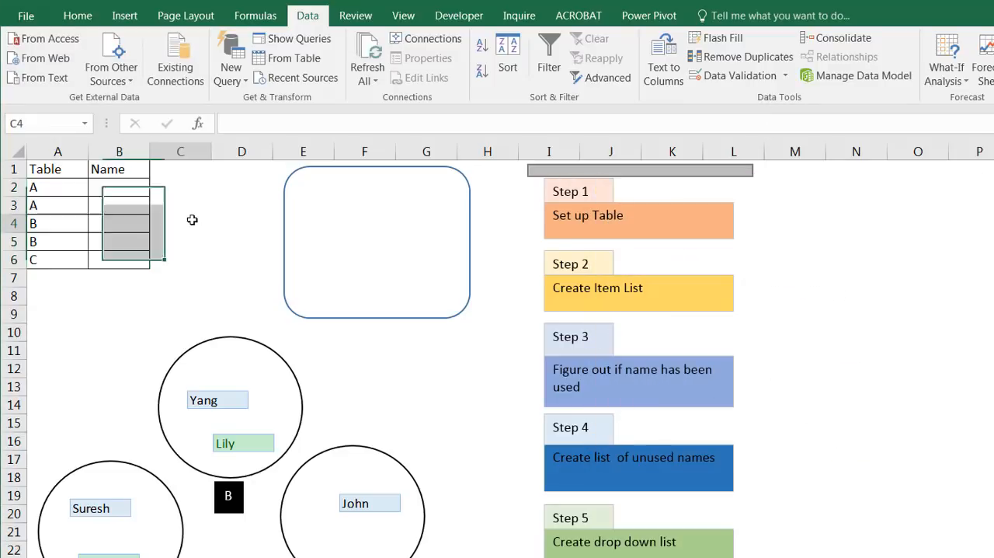
Step: Review the Table and Name columns, and extend the semi-transparent grey rectangle down to cover the Step 1 box
{"action": "left_click", "coordinate": [109, 189]}
{"action": "left_click", "coordinate": [44, 169]}
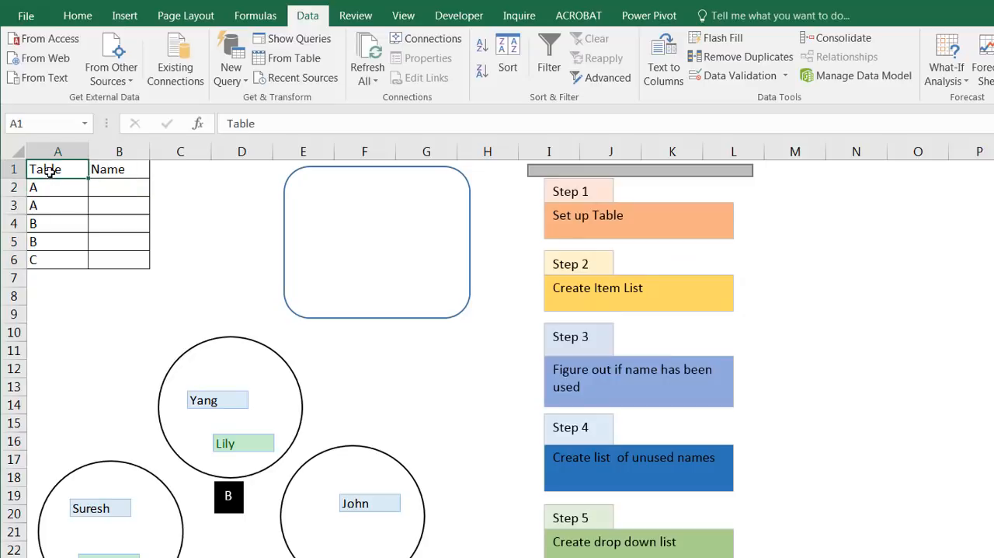
{"action": "left_click", "coordinate": [45, 187]}
{"action": "left_click", "coordinate": [111, 188]}
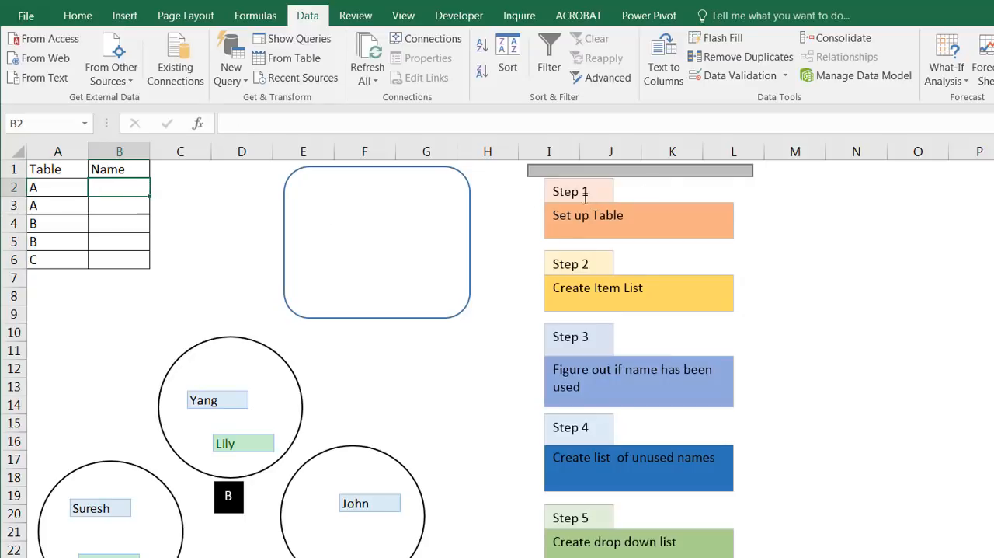
{"action": "left_click", "coordinate": [650, 169]}
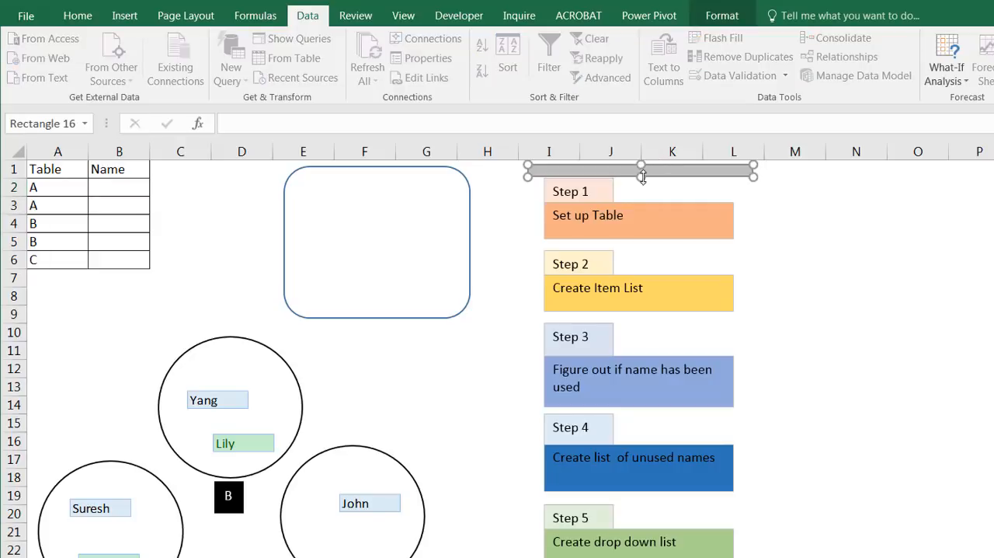
{"action": "left_click_drag", "start_coordinate": [644, 201], "coordinate": [644, 248]}
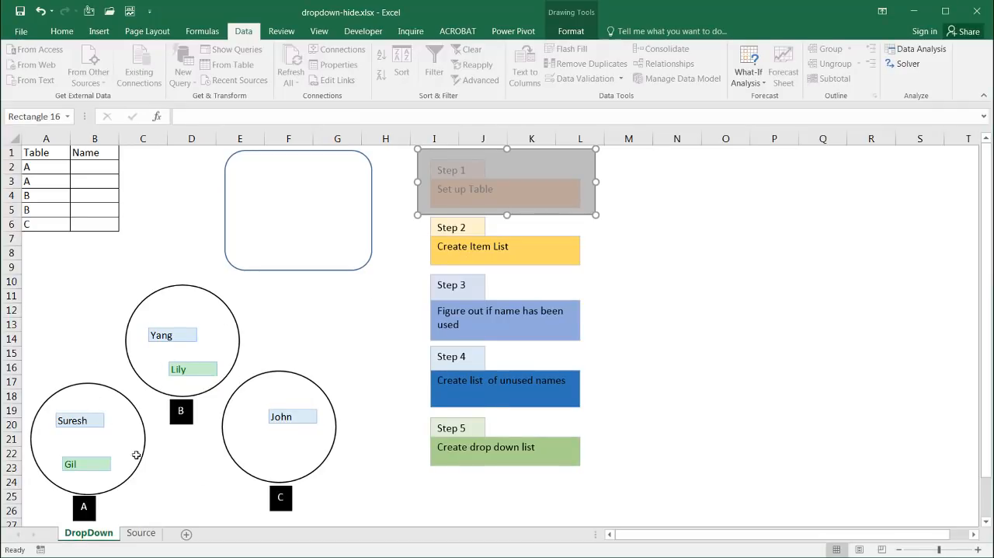
Step: Review the item list in A1:A5 of the Source sheet, and extend the DropDown sheet's grey rectangle to cover Step 2
{"action": "left_click", "coordinate": [142, 533]}
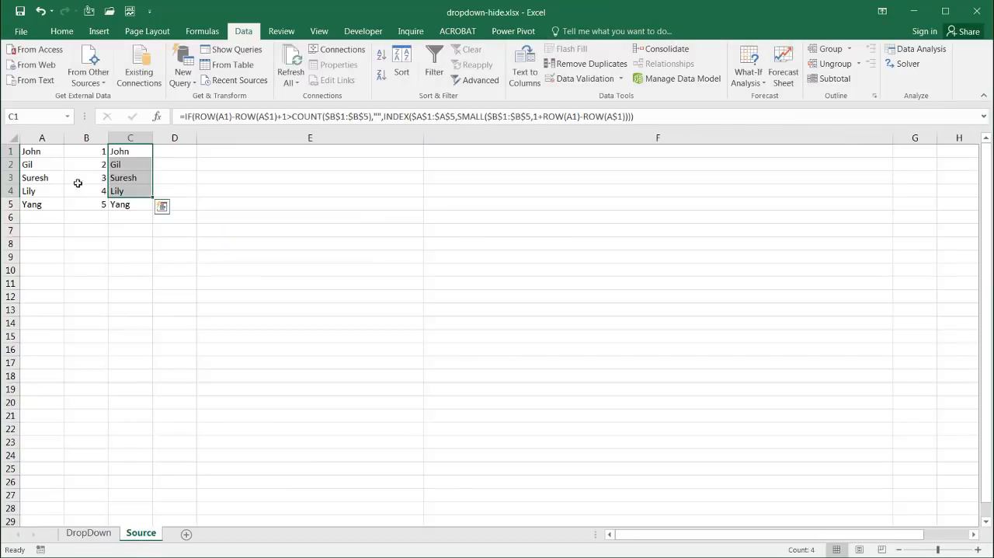
{"action": "left_click_drag", "start_coordinate": [42, 152], "coordinate": [42, 204]}
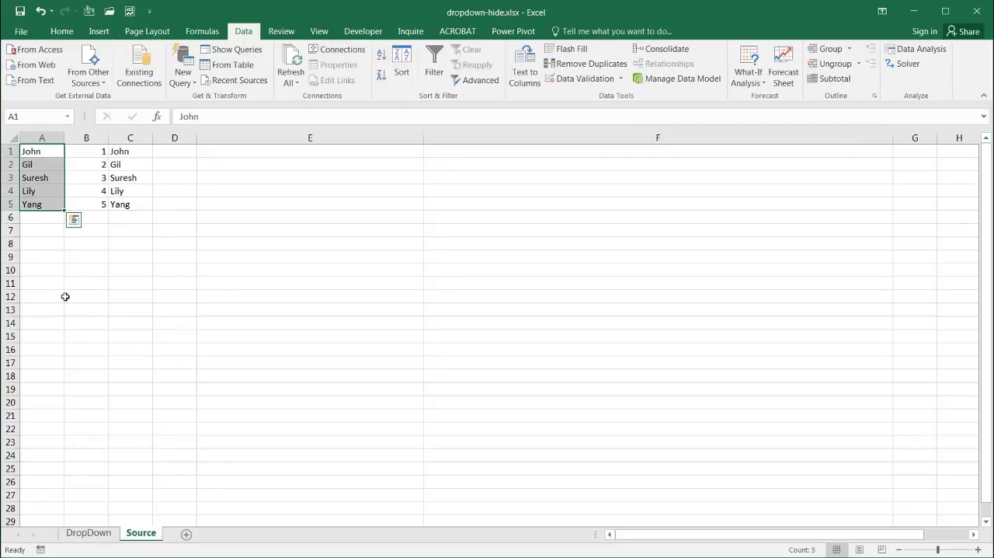
{"action": "left_click", "coordinate": [65, 296]}
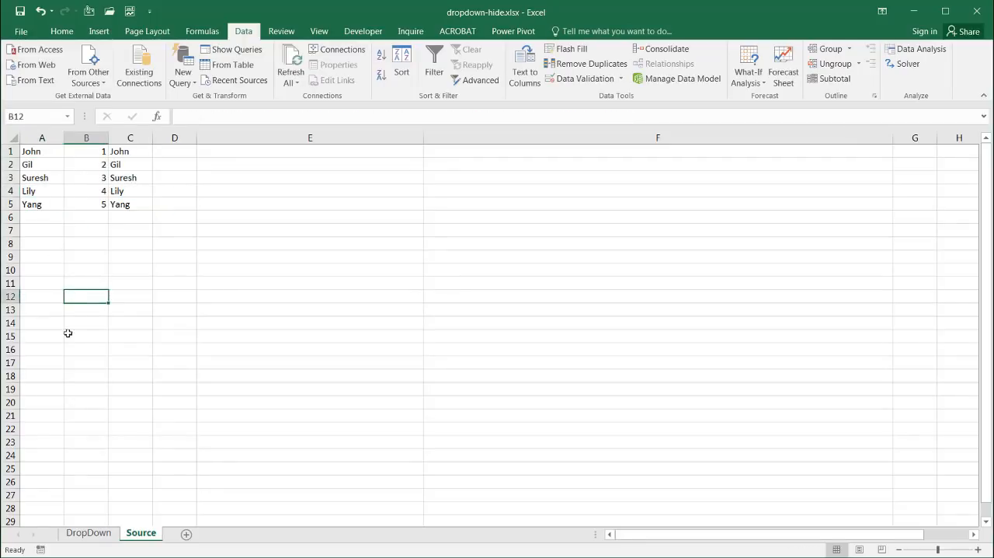
{"action": "left_click", "coordinate": [88, 533]}
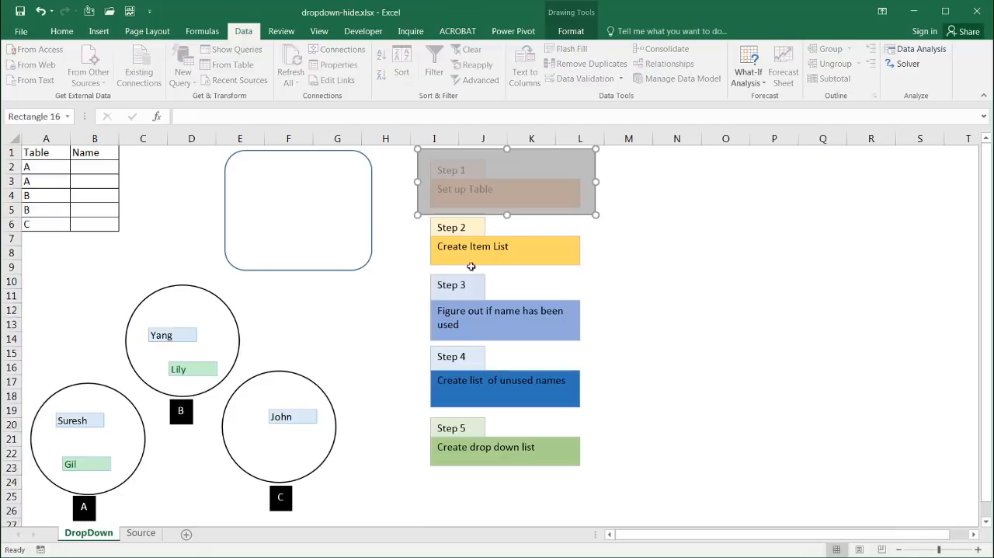
{"action": "left_click_drag", "start_coordinate": [507, 214], "coordinate": [510, 272]}
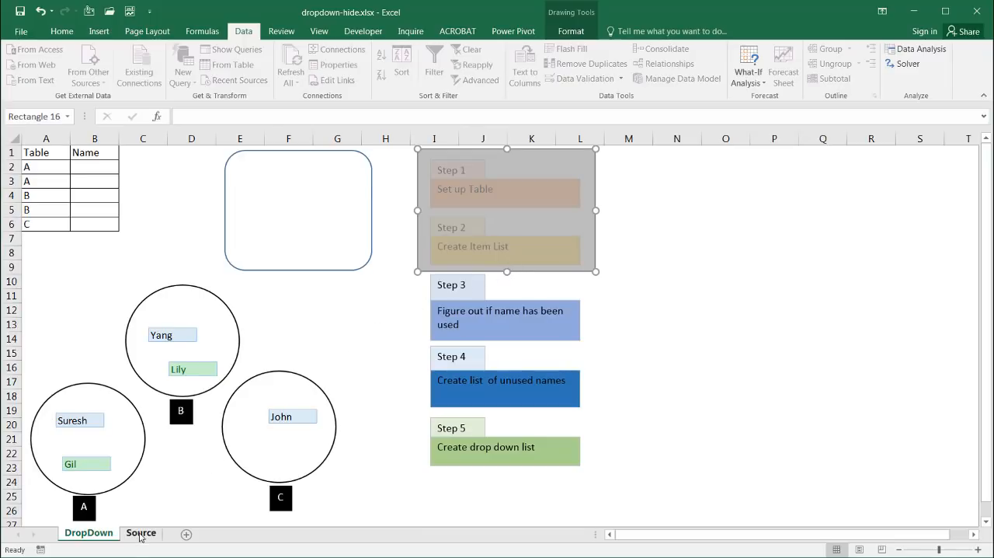
Step: On the Source sheet, enter =FORMULATEXT(B1) in E1 and fill it down to E5 to show the column B formulas as text
{"action": "left_click", "coordinate": [141, 535]}
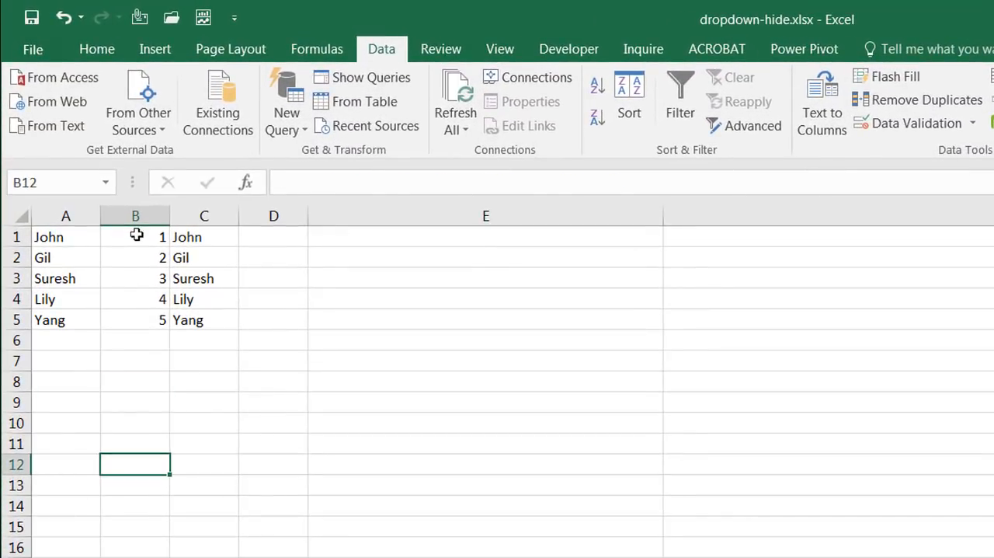
{"action": "left_click", "coordinate": [106, 182]}
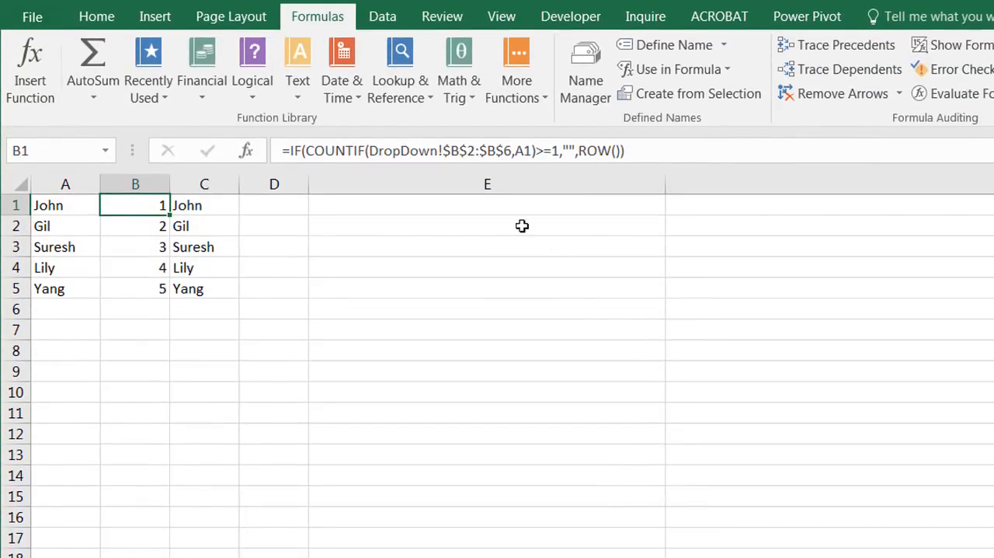
{"action": "left_click", "coordinate": [497, 204]}
{"action": "type", "text": "="}
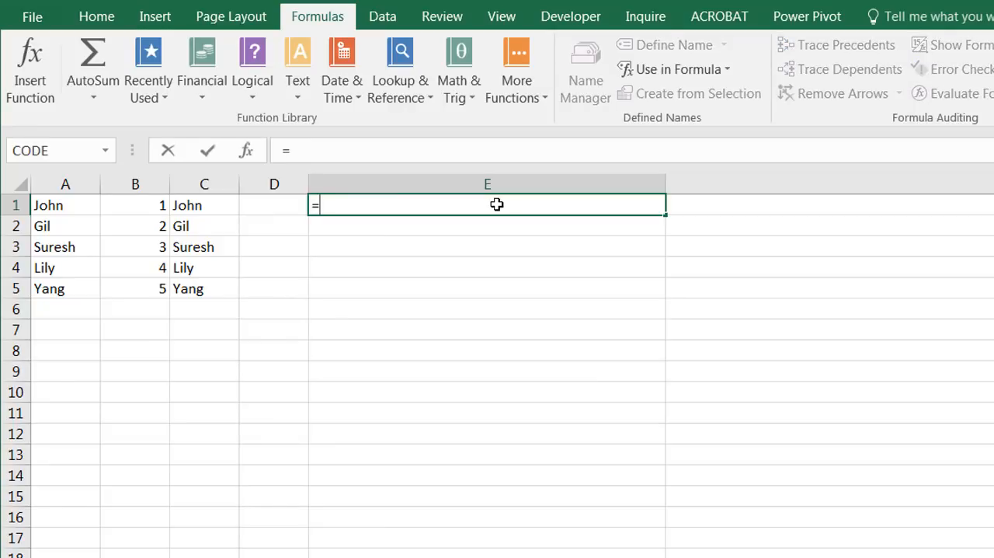
{"action": "type", "text": "for"}
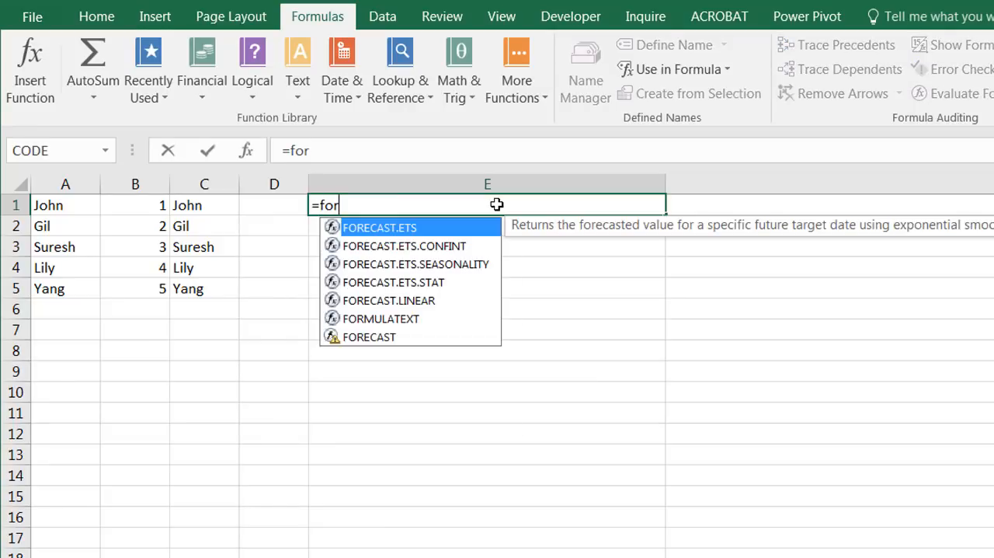
{"action": "type", "text": "m"}
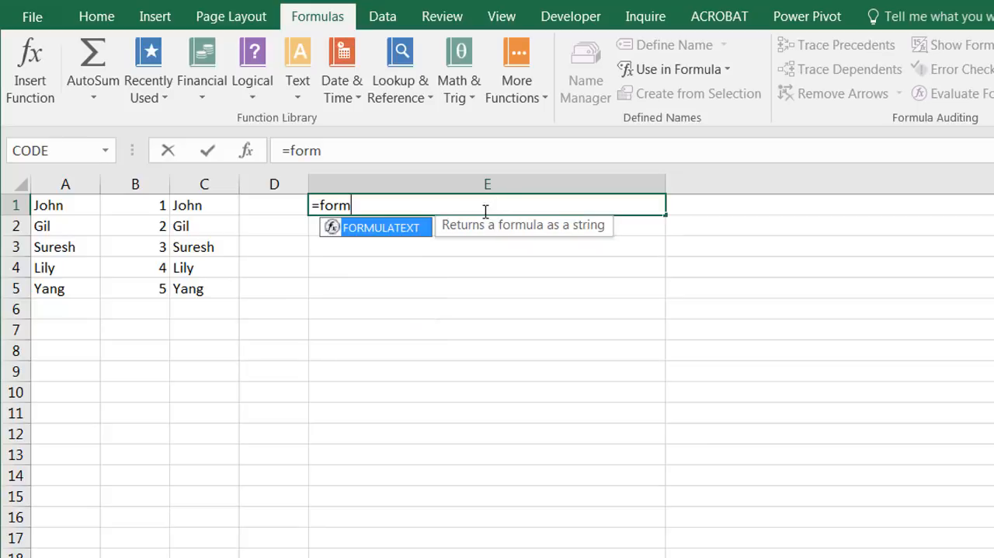
{"action": "double_click", "coordinate": [403, 231]}
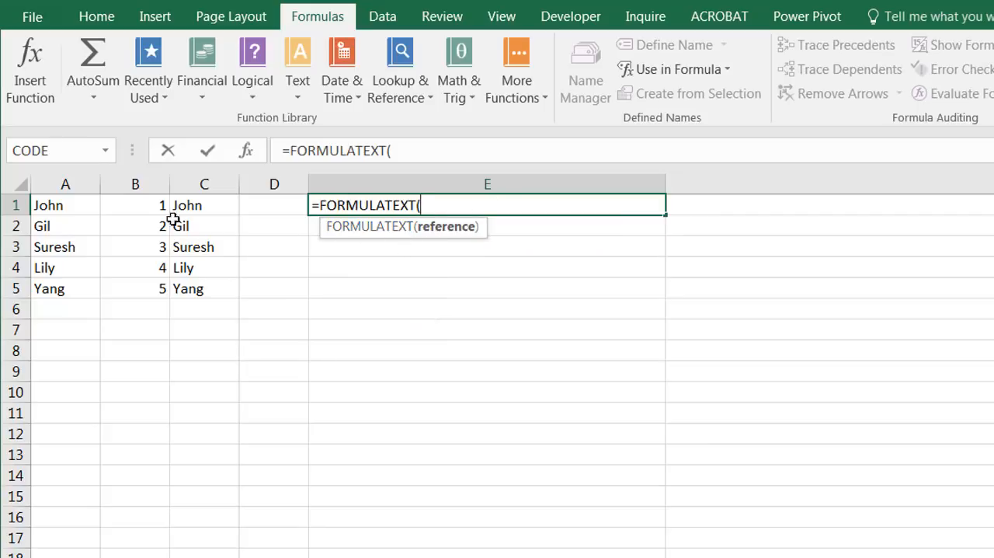
{"action": "left_click", "coordinate": [141, 206]}
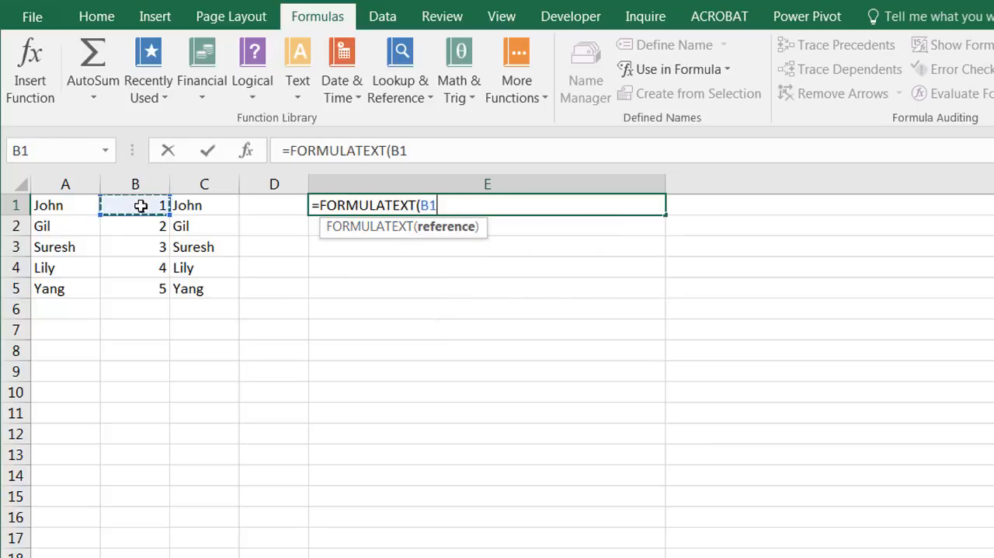
{"action": "key", "text": "Return"}
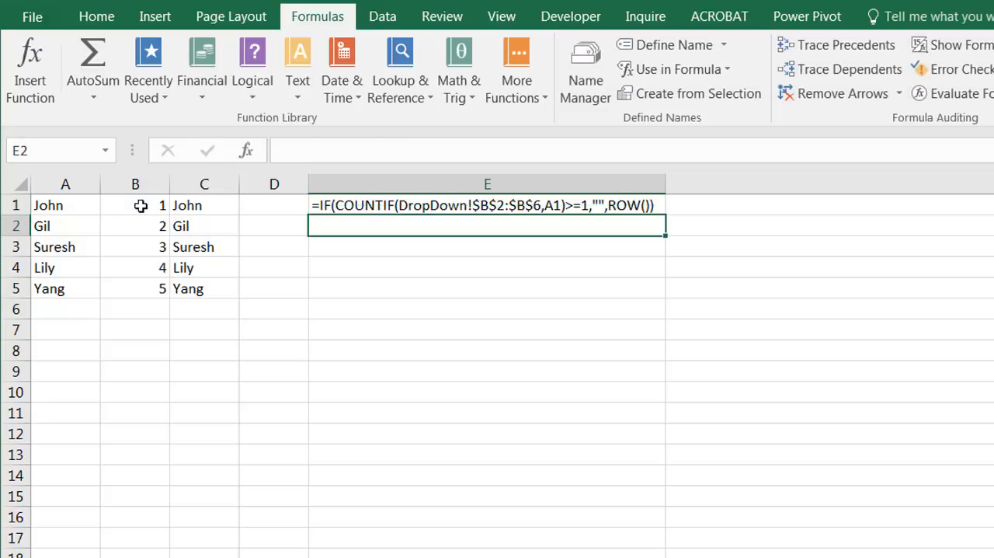
{"action": "left_click", "coordinate": [658, 205]}
{"action": "left_click_drag", "start_coordinate": [668, 241], "coordinate": [676, 309]}
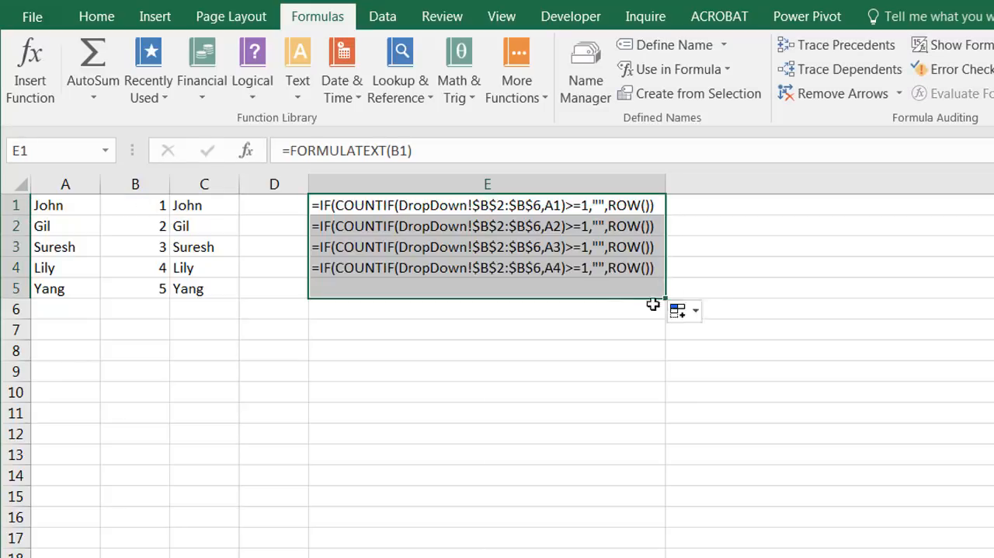
Step: Compare the COUNTIF formulas shown in E1:E5, and check the B2:B6 range on the DropDown sheet that they refer to
{"action": "left_click", "coordinate": [513, 206]}
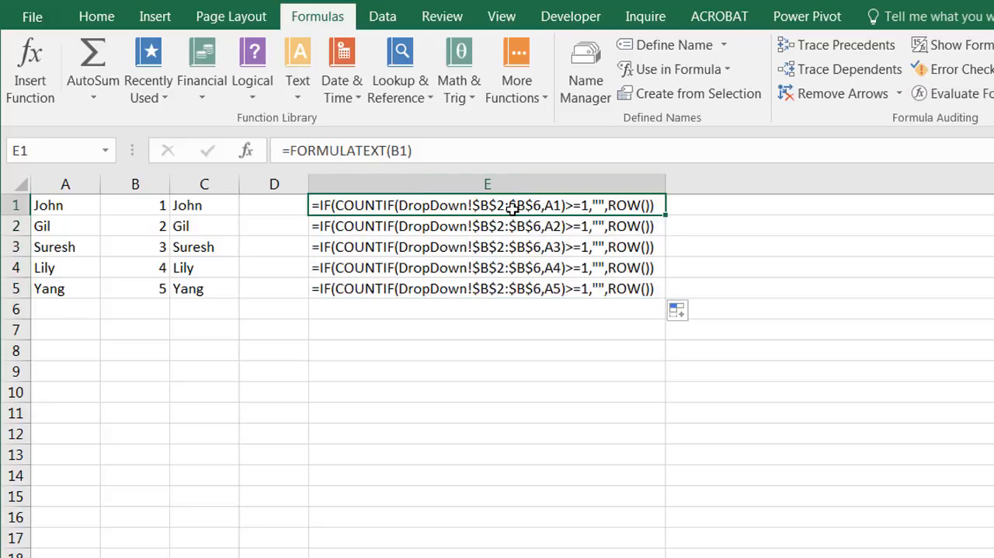
{"action": "left_click", "coordinate": [508, 225]}
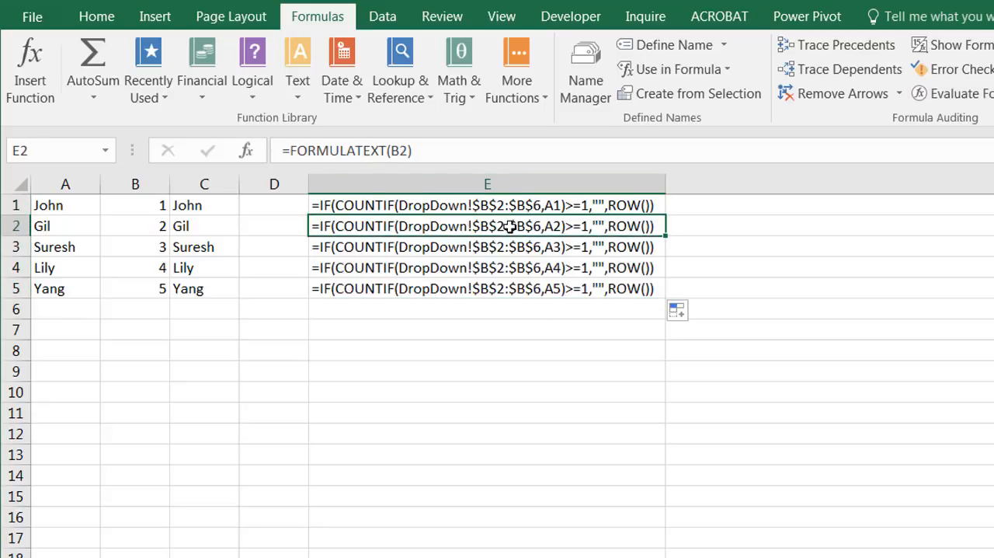
{"action": "left_click", "coordinate": [509, 245]}
{"action": "left_click", "coordinate": [511, 267]}
{"action": "left_click", "coordinate": [517, 288]}
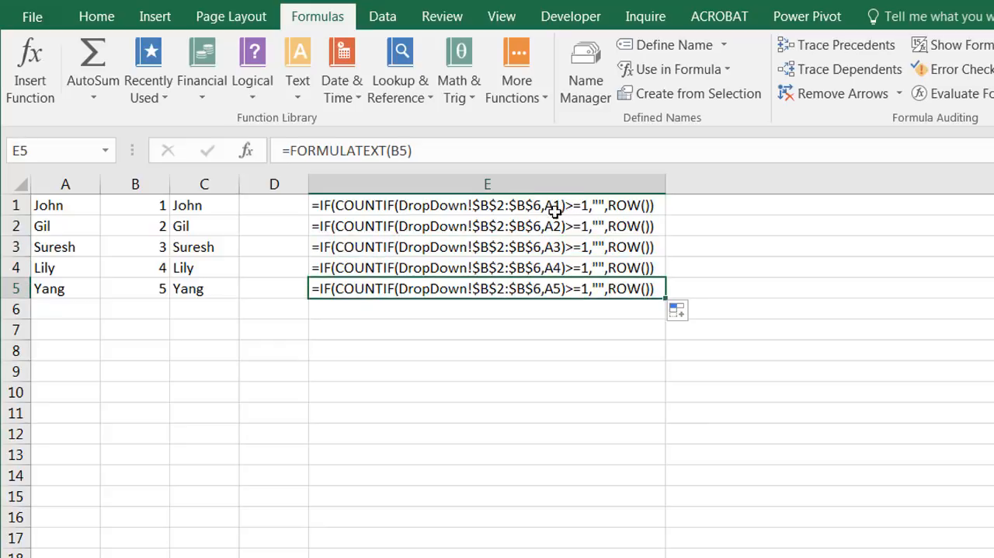
{"action": "key", "text": "ctrl+Home"}
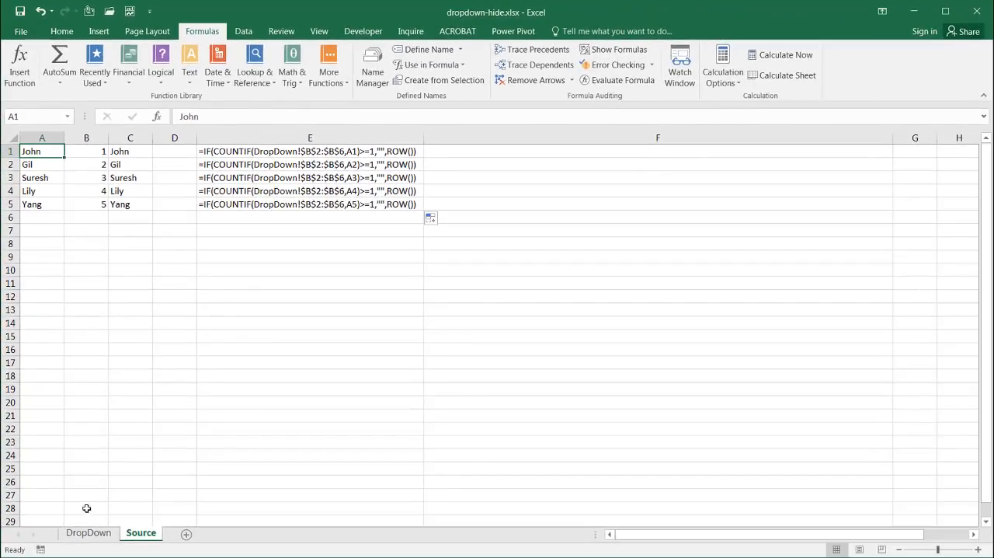
{"action": "left_click", "coordinate": [85, 532]}
{"action": "left_click_drag", "start_coordinate": [94, 167], "coordinate": [93, 222]}
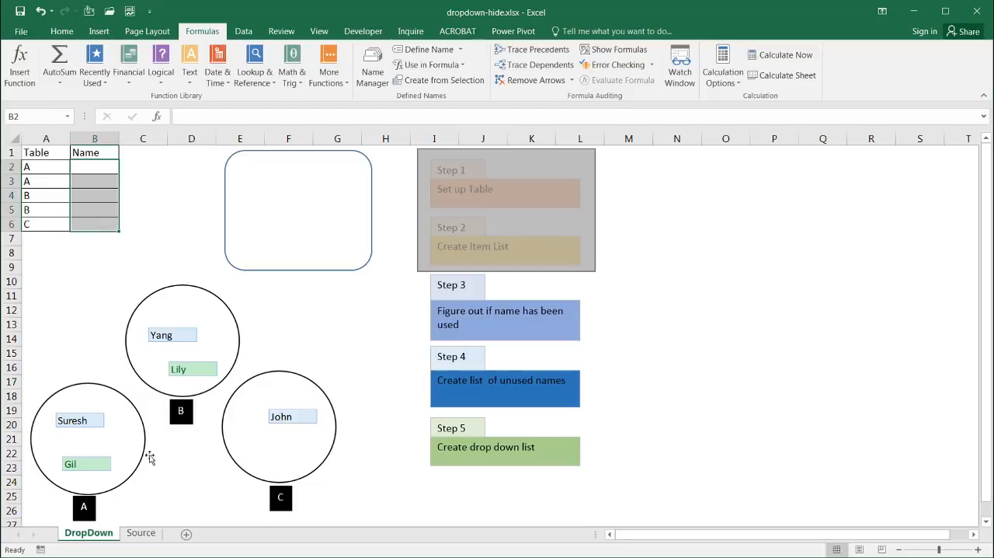
{"action": "left_click", "coordinate": [146, 535]}
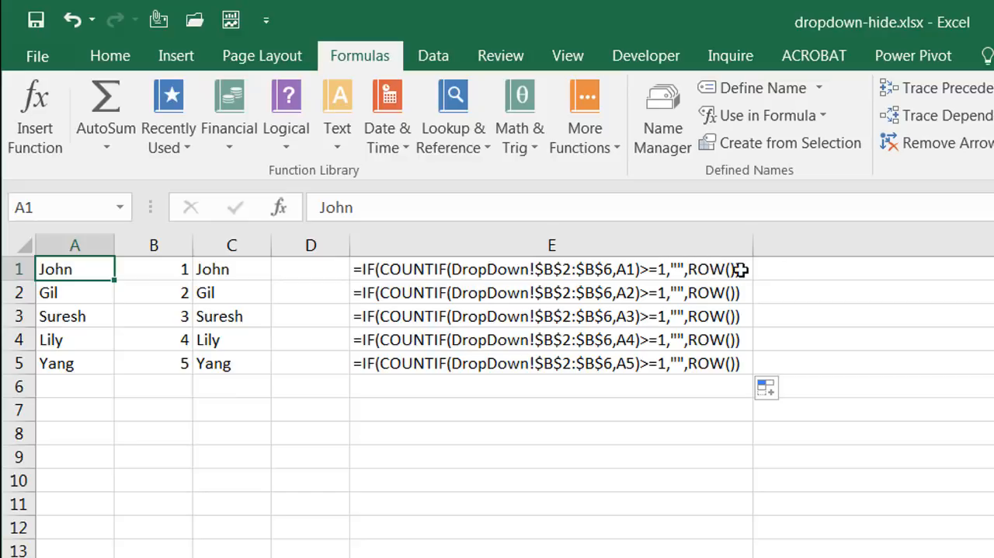
Step: Try out the ROW function on the Source sheet by entering =ROW() in F1 and filling it down to F5
{"action": "left_click", "coordinate": [850, 273]}
{"action": "type", "text": "=row"}
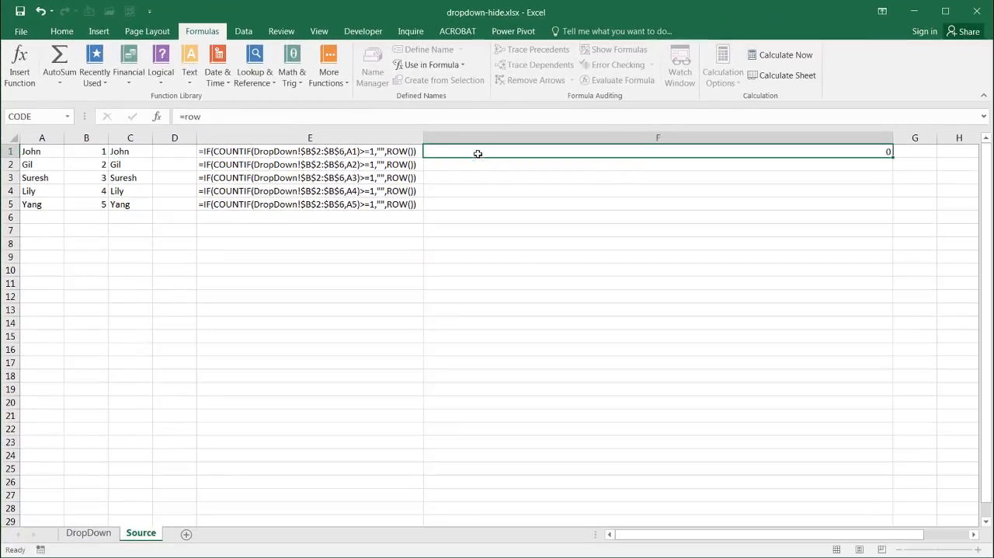
{"action": "key", "text": "Return"}
{"action": "left_click", "coordinate": [478, 153]}
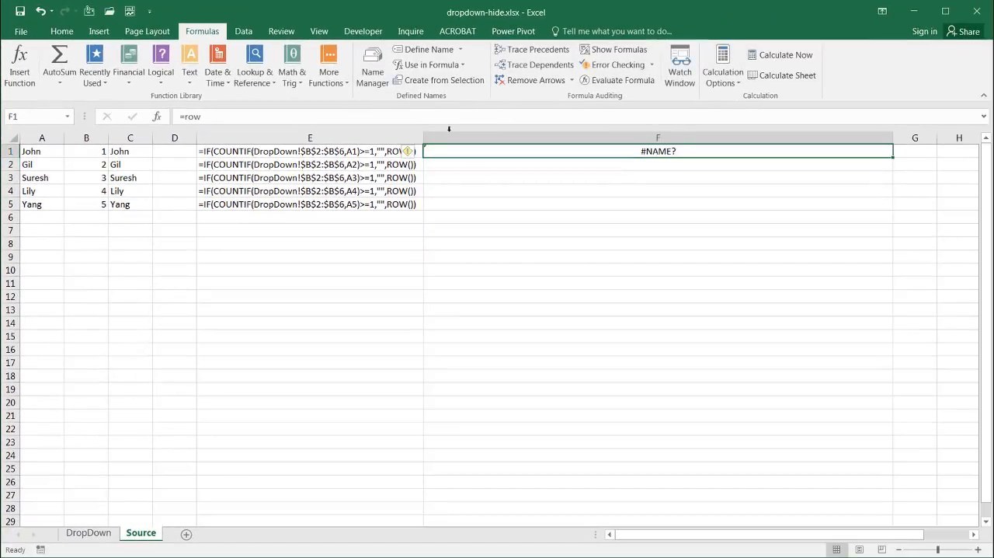
{"action": "left_click", "coordinate": [204, 111]}
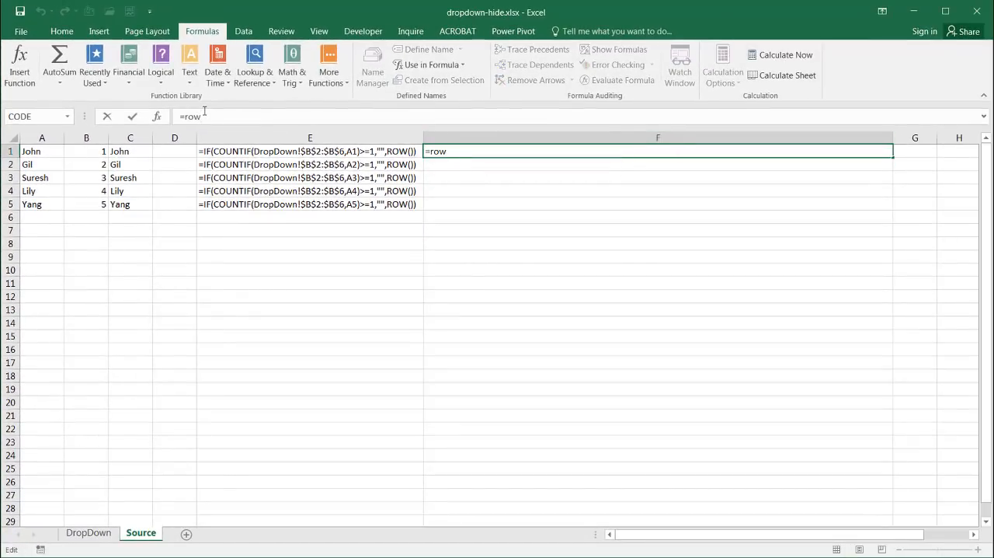
{"action": "type", "text": "()"}
{"action": "key", "text": "Return"}
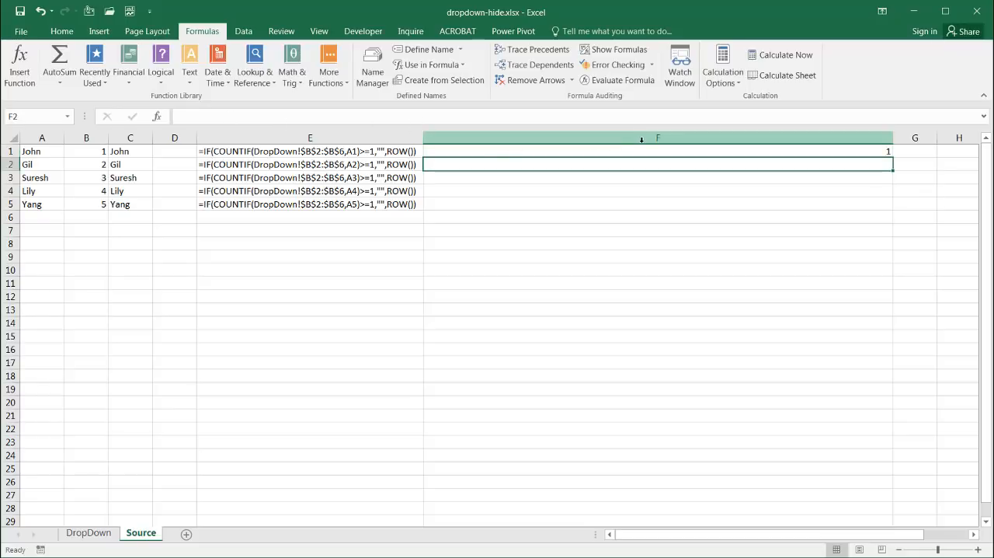
{"action": "left_click", "coordinate": [650, 151]}
{"action": "left_click_drag", "start_coordinate": [893, 156], "coordinate": [885, 214]}
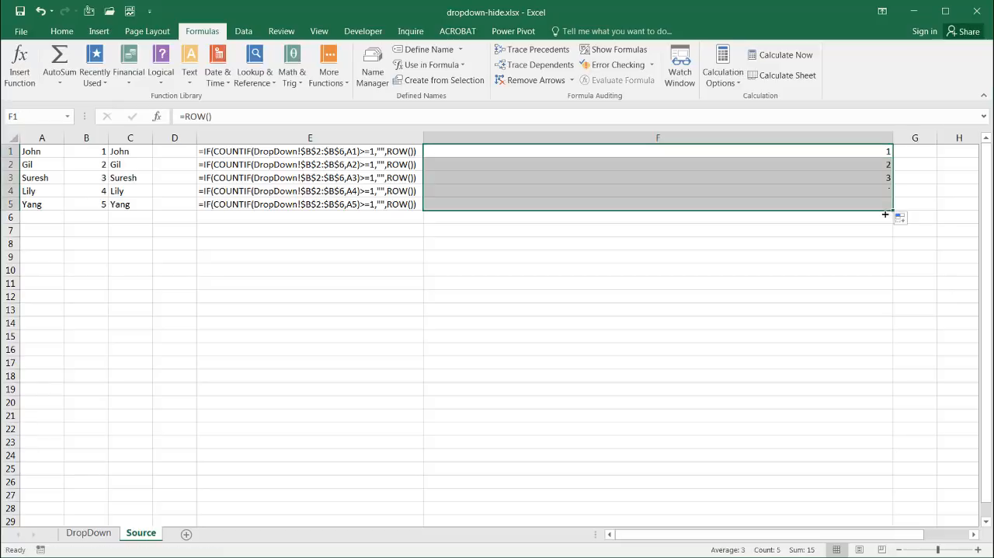
Step: Check the row numbers in column F and clear the contents of F1:F5
{"action": "left_click", "coordinate": [878, 164]}
{"action": "left_click", "coordinate": [877, 179]}
{"action": "left_click", "coordinate": [873, 193]}
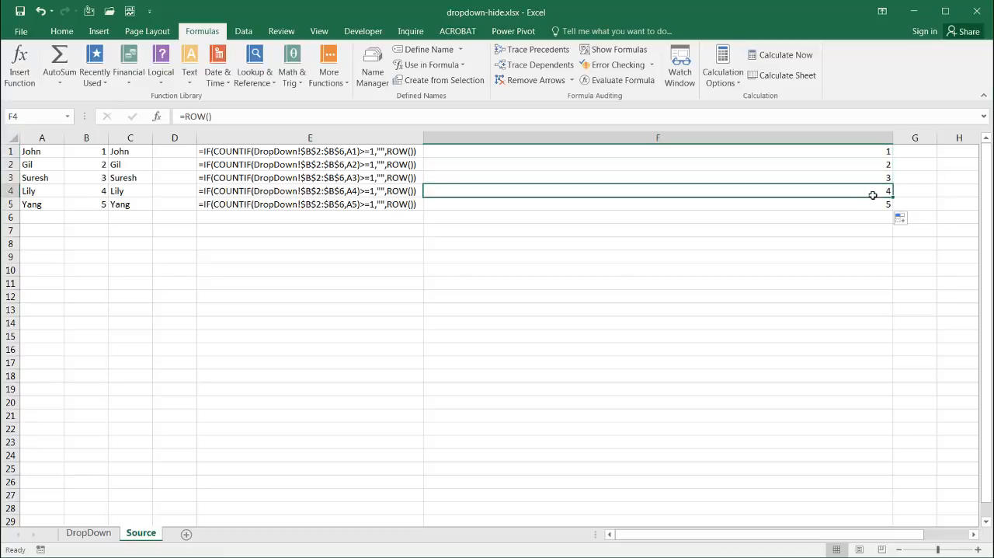
{"action": "left_click_drag", "start_coordinate": [873, 203], "coordinate": [867, 155]}
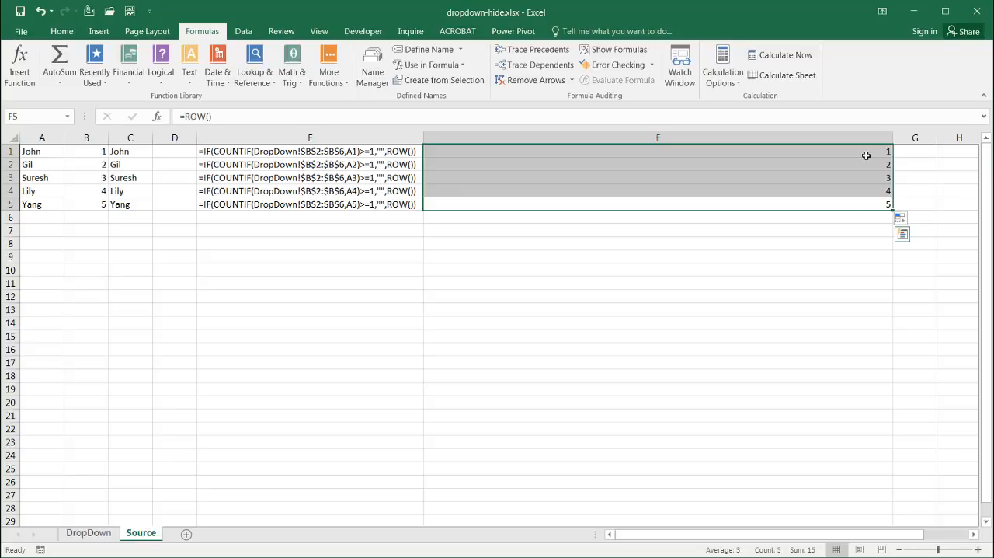
{"action": "key", "text": "Delete"}
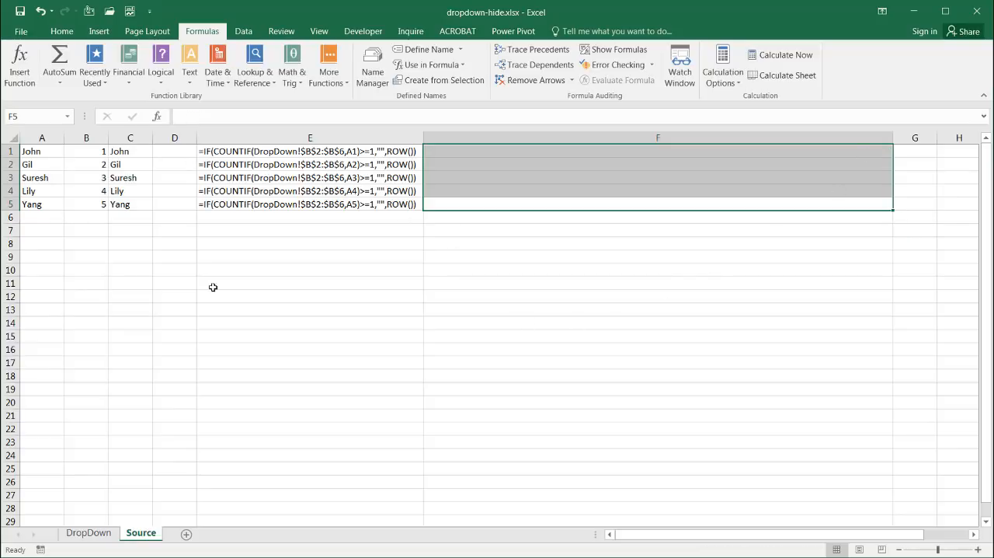
Step: Evaluate the formula in B1 of the Source sheet one part at a time up to its final result
{"action": "left_click", "coordinate": [91, 154]}
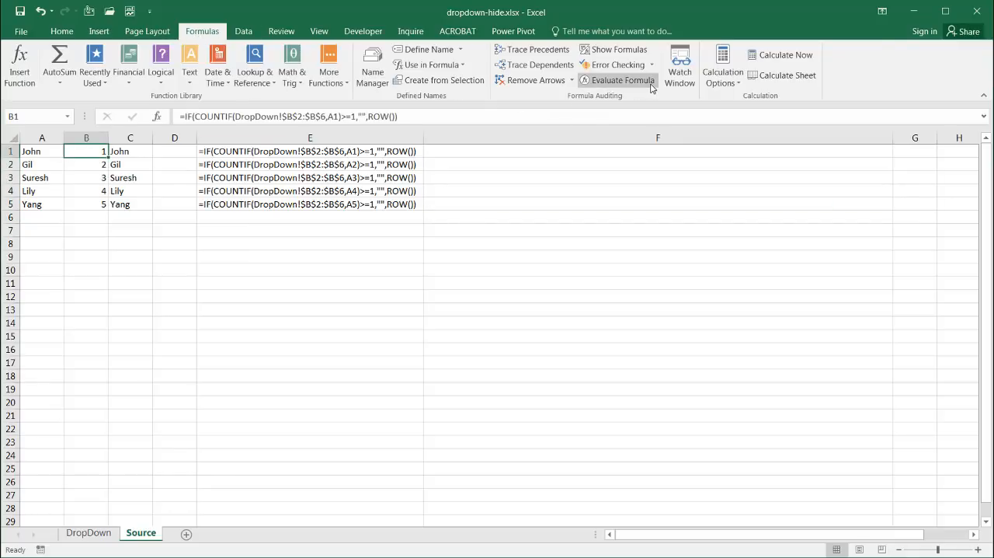
{"action": "left_click", "coordinate": [622, 80]}
{"action": "left_click_drag", "start_coordinate": [520, 194], "coordinate": [542, 247]}
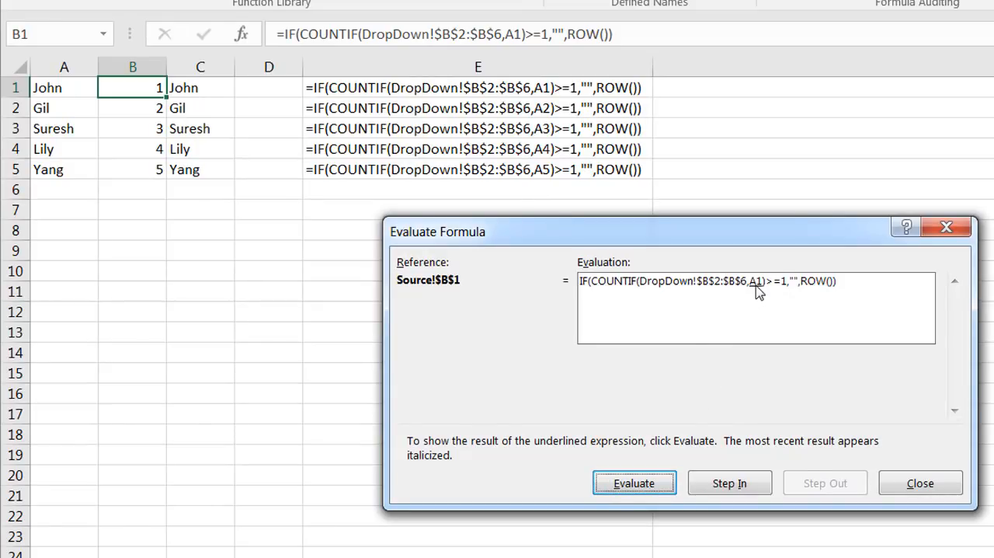
{"action": "left_click", "coordinate": [633, 488]}
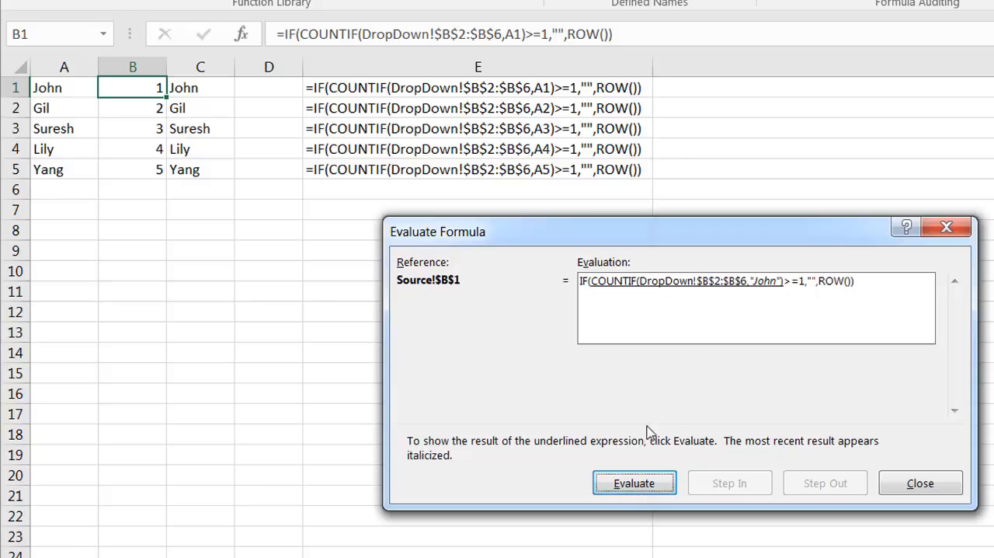
{"action": "left_click", "coordinate": [631, 484]}
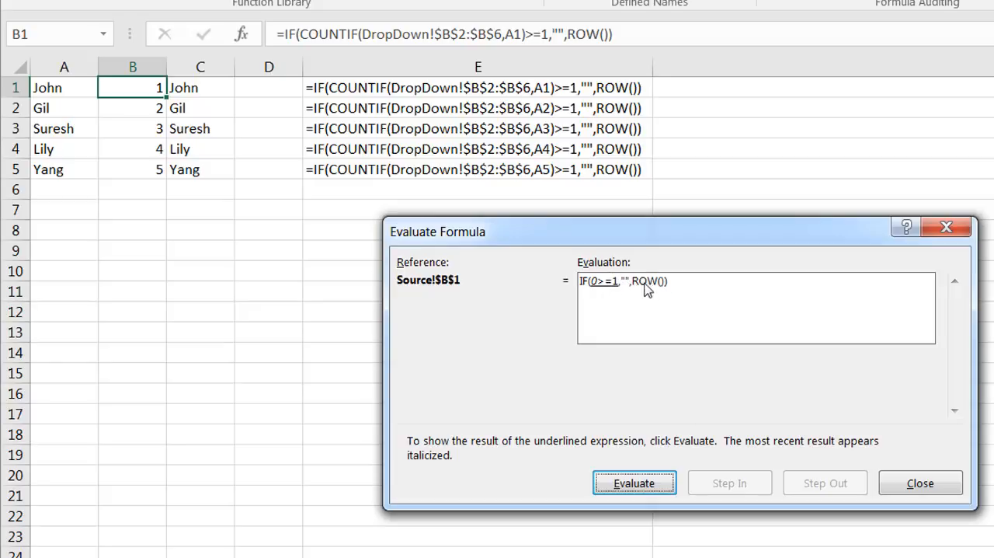
{"action": "left_click", "coordinate": [638, 488]}
{"action": "left_click", "coordinate": [634, 484]}
{"action": "left_click", "coordinate": [634, 484]}
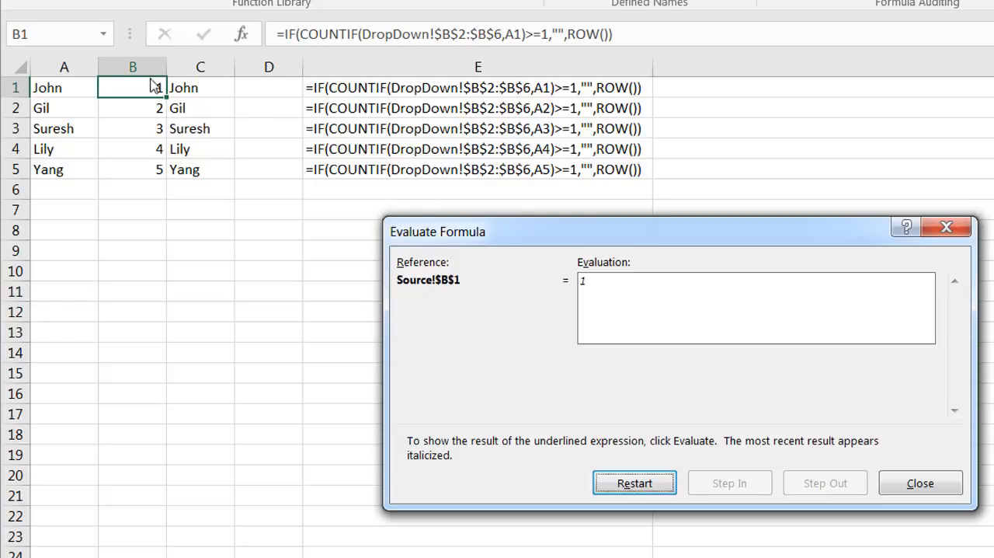
{"action": "left_click", "coordinate": [920, 483]}
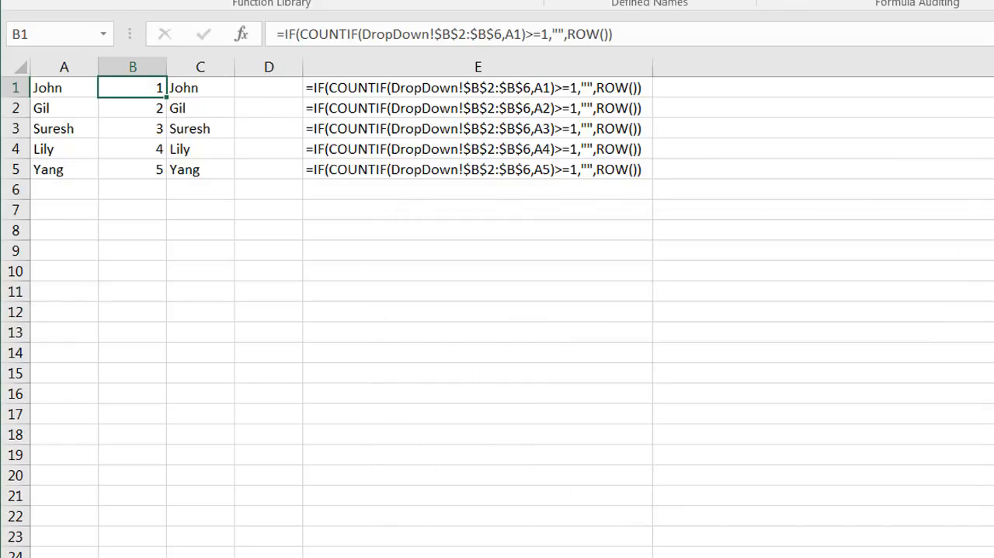
Step: Review the formulas in B2:B5 of the Source sheet one cell at a time
{"action": "left_click", "coordinate": [135, 109]}
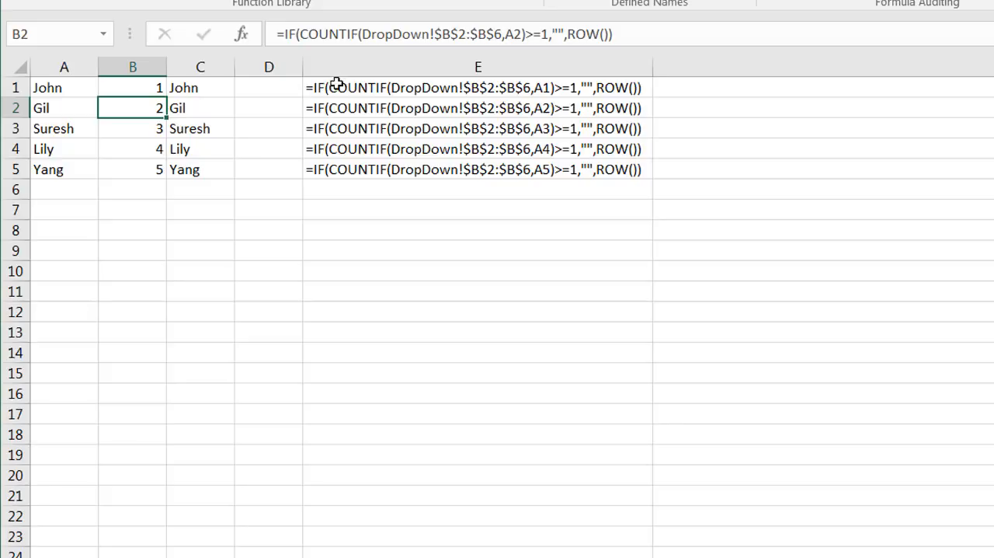
{"action": "left_click", "coordinate": [150, 129]}
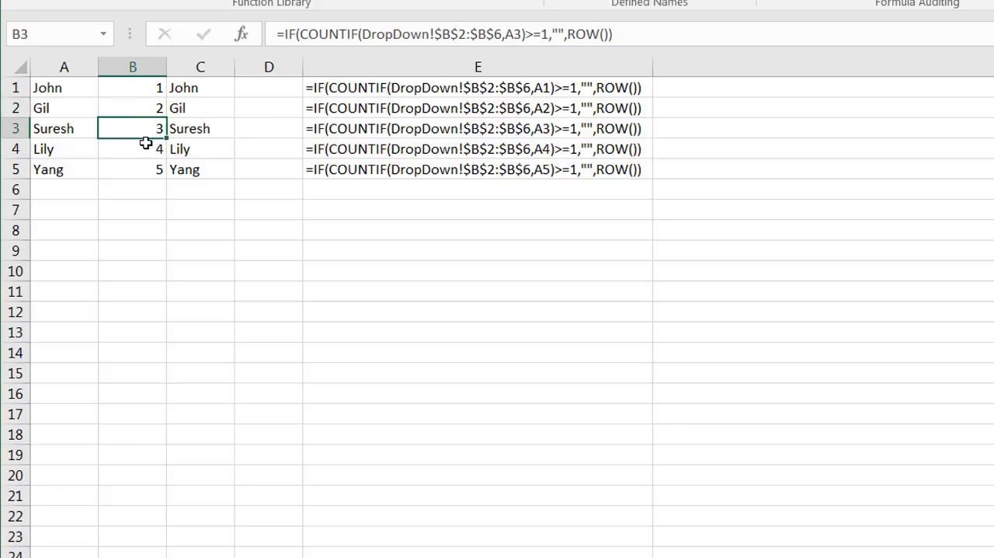
{"action": "left_click", "coordinate": [146, 149]}
{"action": "left_click", "coordinate": [143, 166]}
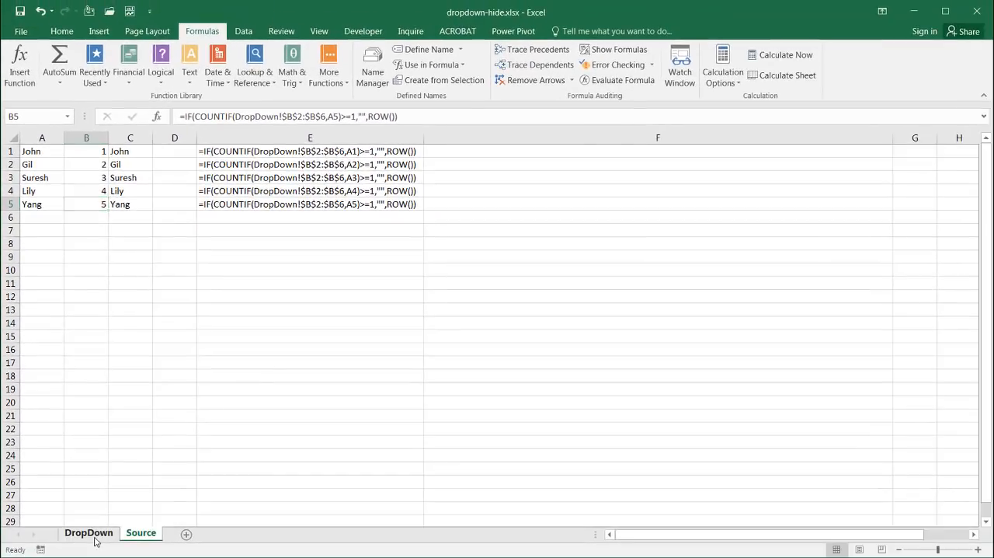
Step: Enter the name from A1 of the Source sheet in cell B2 of the DropDown sheet
{"action": "left_click", "coordinate": [88, 532]}
{"action": "left_click", "coordinate": [94, 161]}
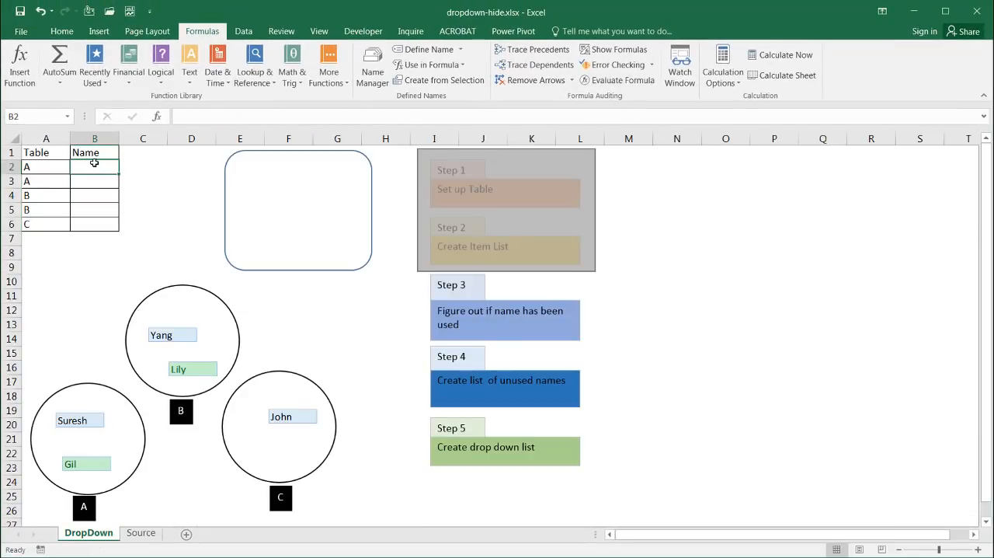
{"action": "type", "text": "JOh"}
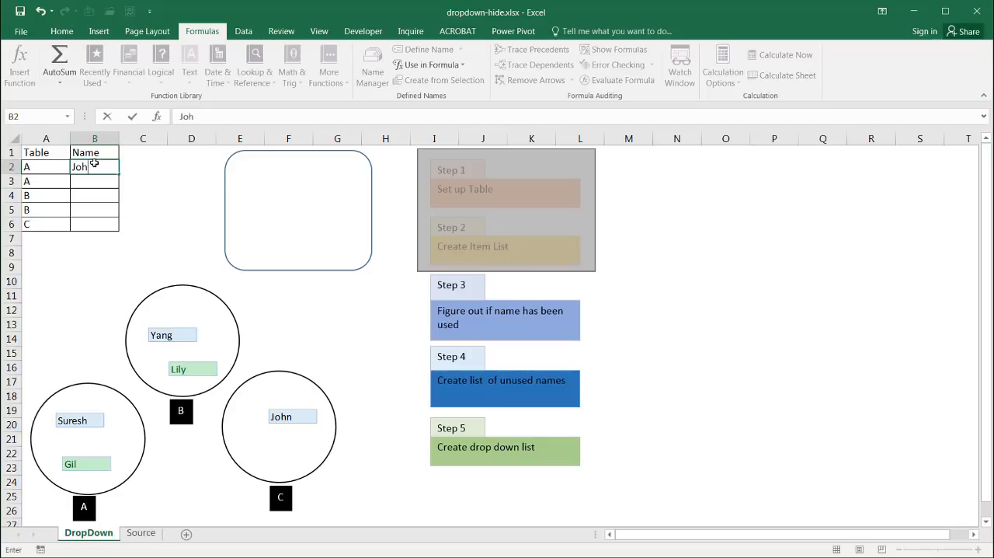
{"action": "type", "text": "n"}
{"action": "key", "text": "Return"}
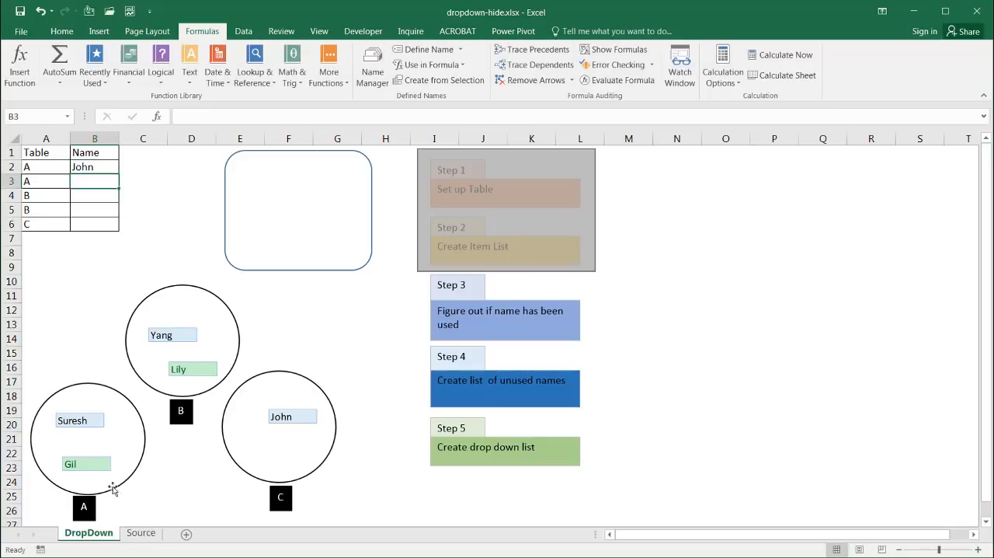
Step: Evaluate the formula in B1 of the Source sheet part by part to its final result and close the evaluation
{"action": "left_click", "coordinate": [141, 533]}
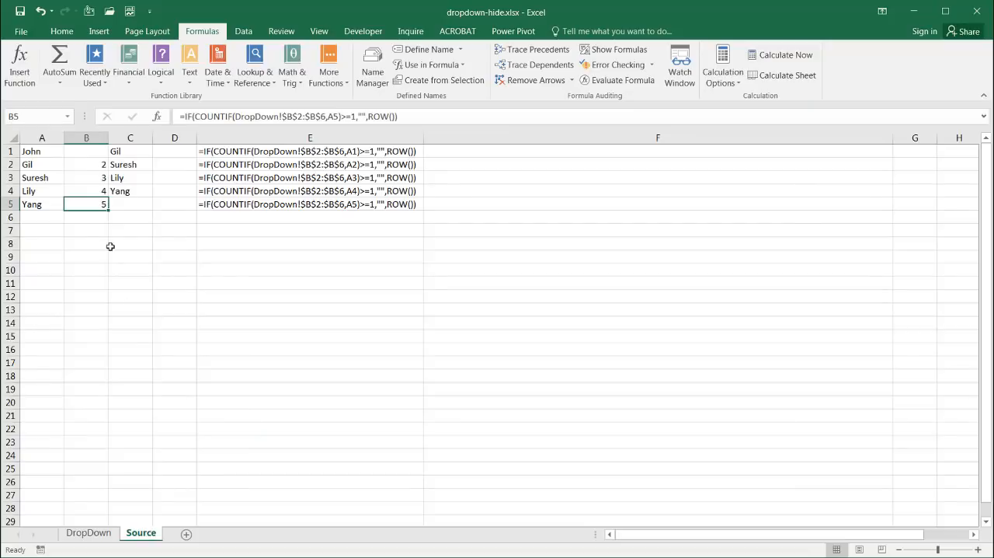
{"action": "left_click", "coordinate": [79, 153]}
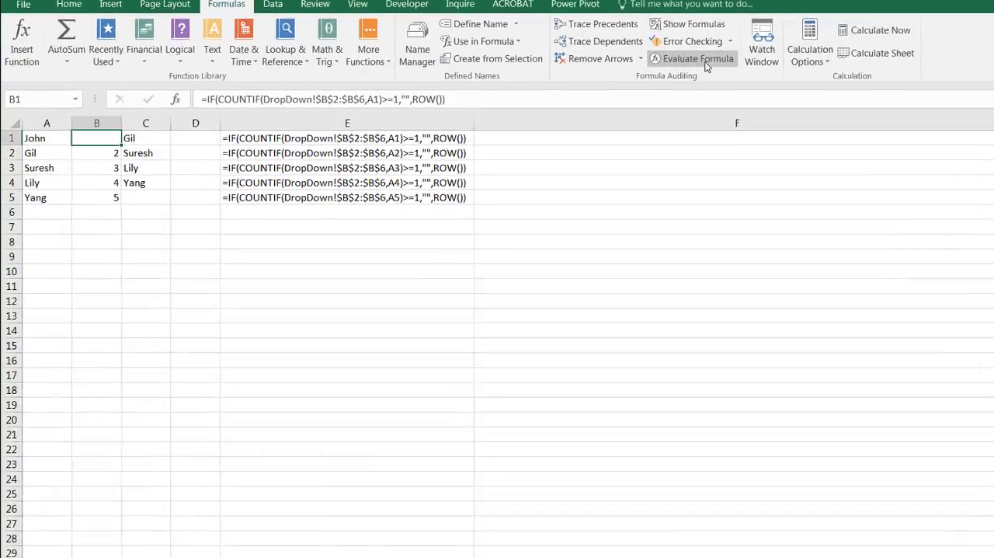
{"action": "left_click", "coordinate": [619, 80]}
{"action": "left_click", "coordinate": [626, 486]}
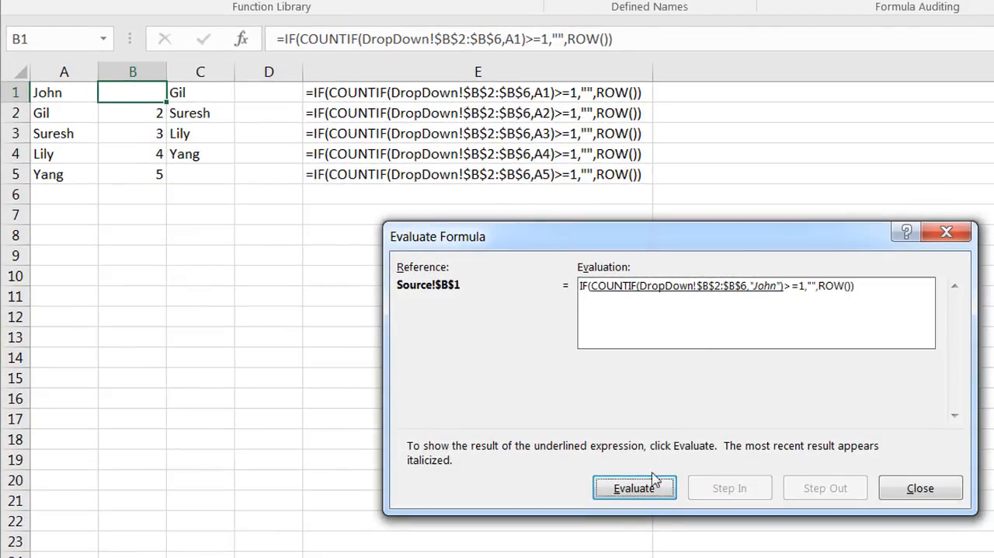
{"action": "left_click", "coordinate": [643, 491]}
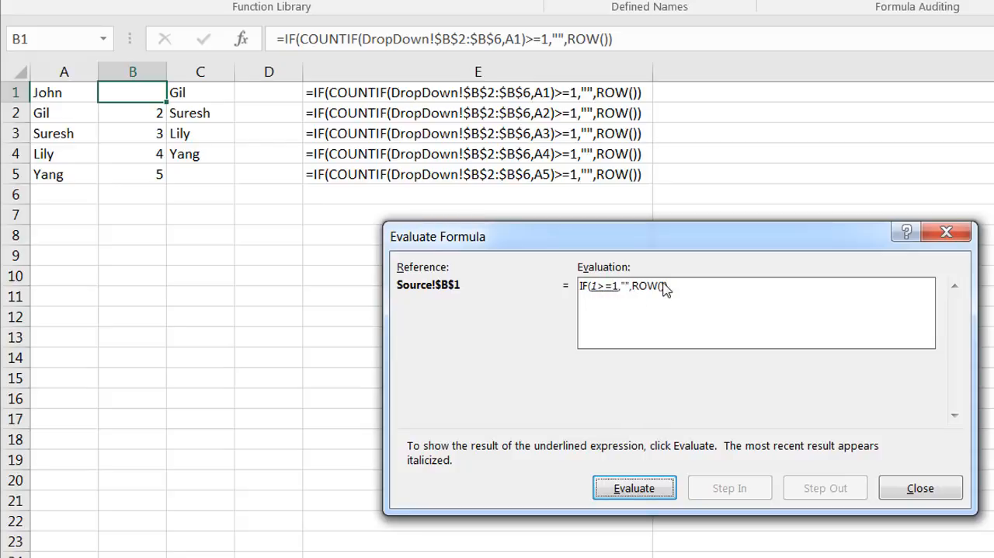
{"action": "left_click", "coordinate": [639, 486]}
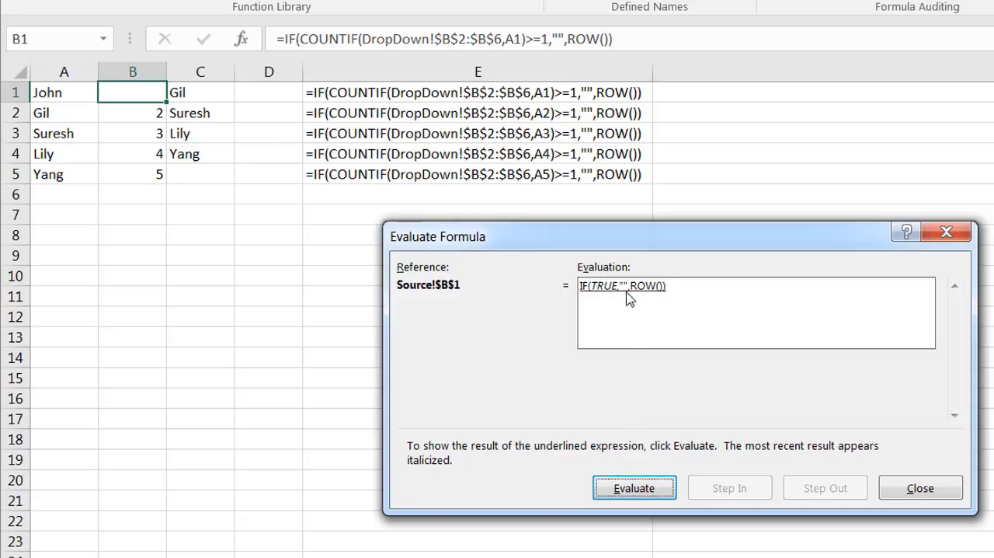
{"action": "left_click", "coordinate": [651, 490]}
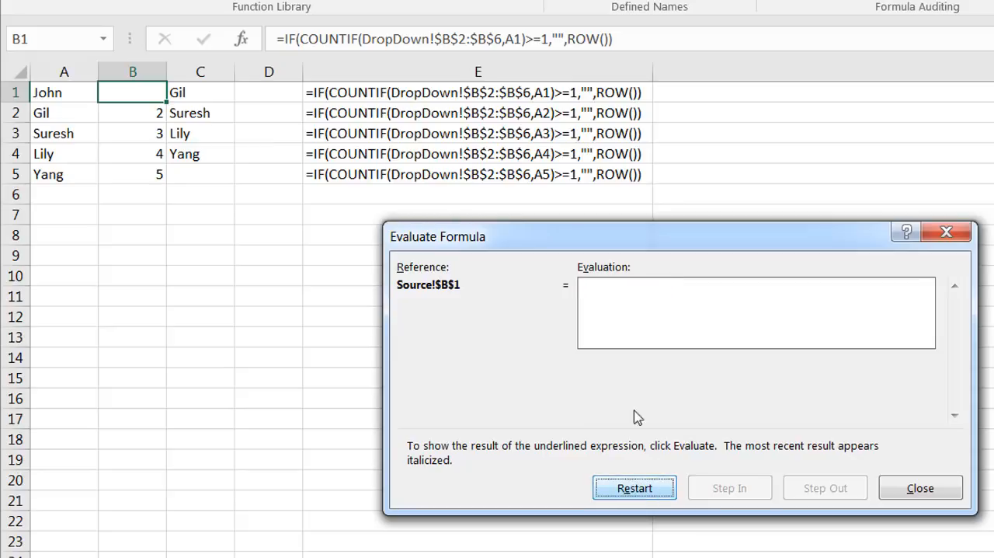
{"action": "left_click", "coordinate": [936, 490]}
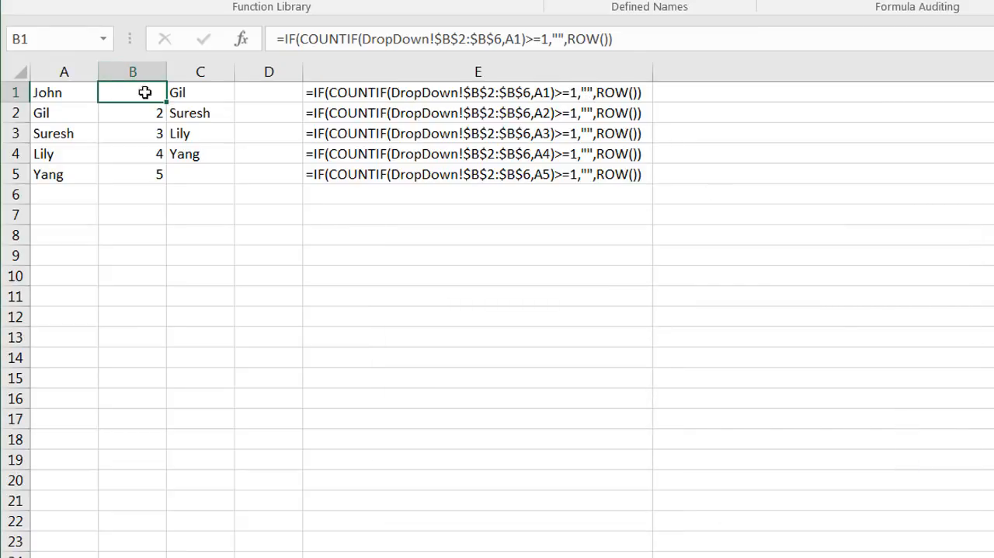
Step: Replace the name in B2 of the DropDown sheet with the one from Source A4 and check cell B4 on the Source sheet
{"action": "left_click", "coordinate": [331, 94]}
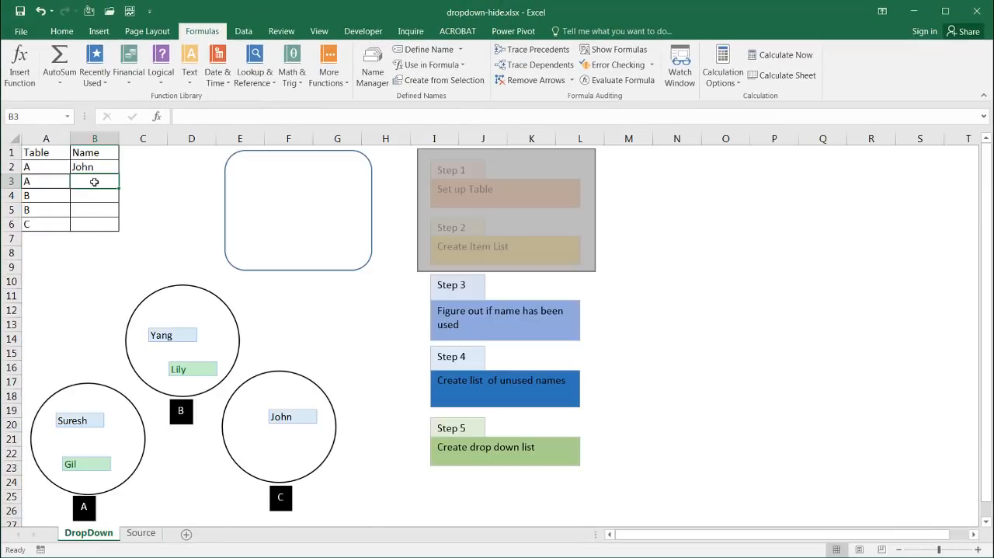
{"action": "left_click", "coordinate": [92, 164]}
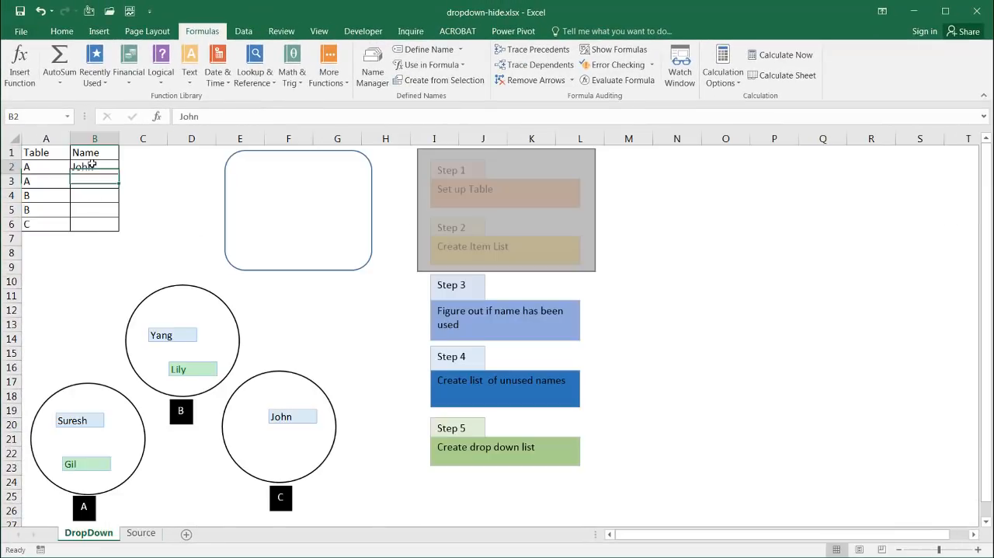
{"action": "type", "text": "Lil"}
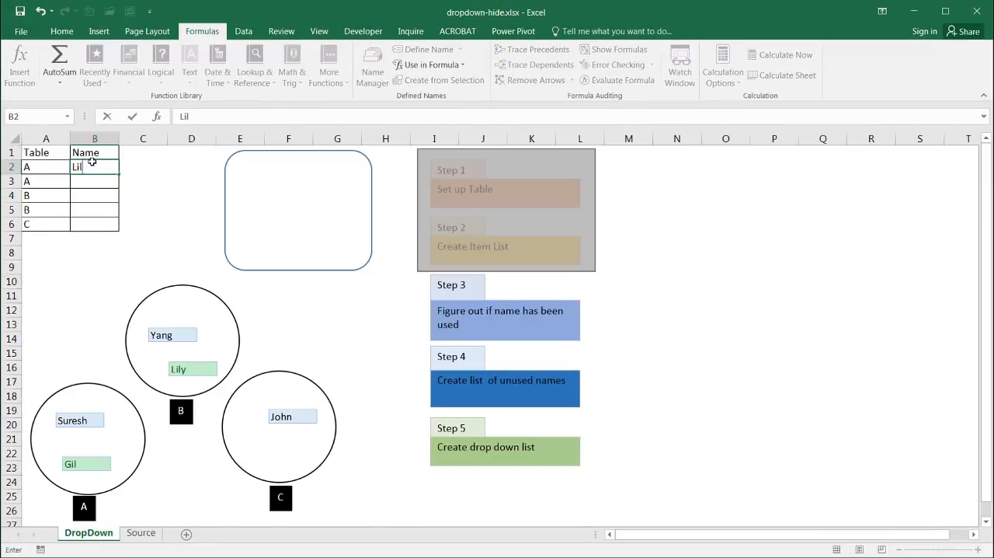
{"action": "type", "text": "y"}
{"action": "key", "text": "Return"}
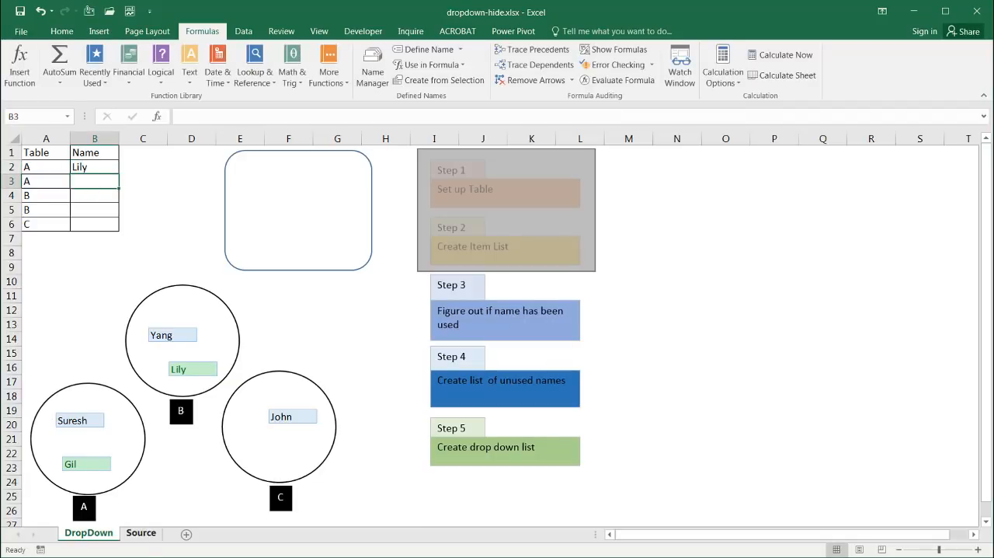
{"action": "left_click", "coordinate": [142, 533]}
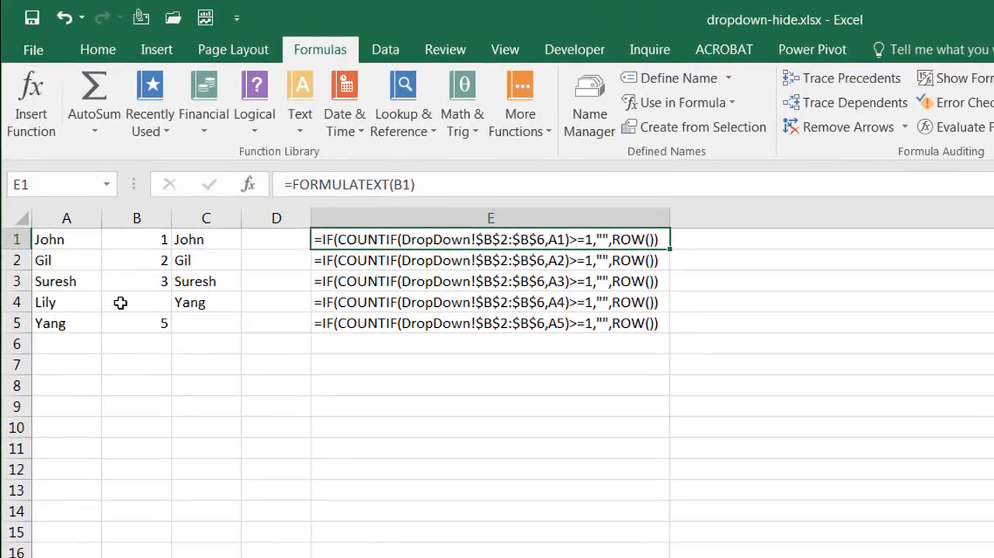
{"action": "left_click", "coordinate": [138, 303]}
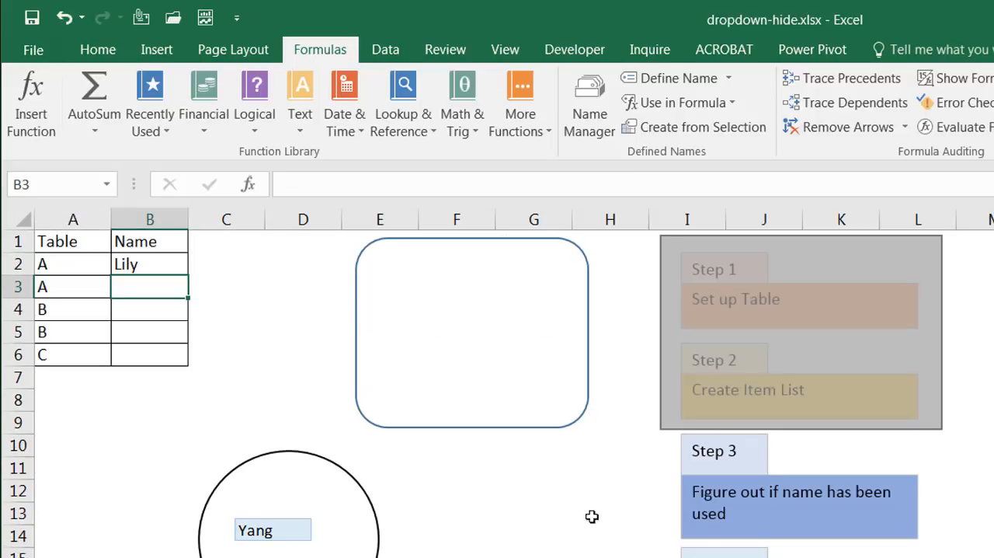
Step: Extend the grey rectangle on the DropDown sheet downward so it also covers the Step 3 box
{"action": "left_click", "coordinate": [762, 502]}
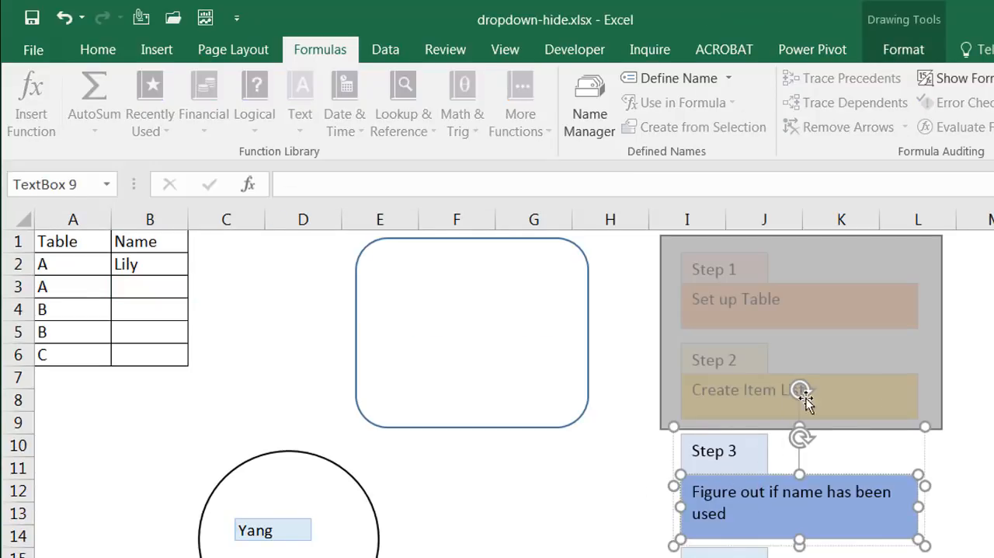
{"action": "left_click", "coordinate": [987, 405]}
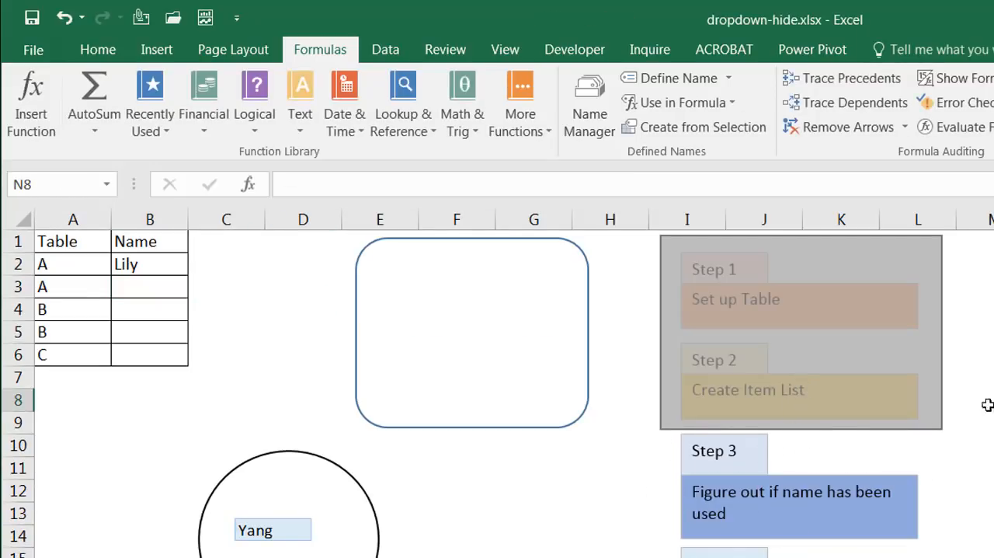
{"action": "left_click", "coordinate": [810, 428]}
{"action": "left_click_drag", "start_coordinate": [810, 428], "coordinate": [796, 538]}
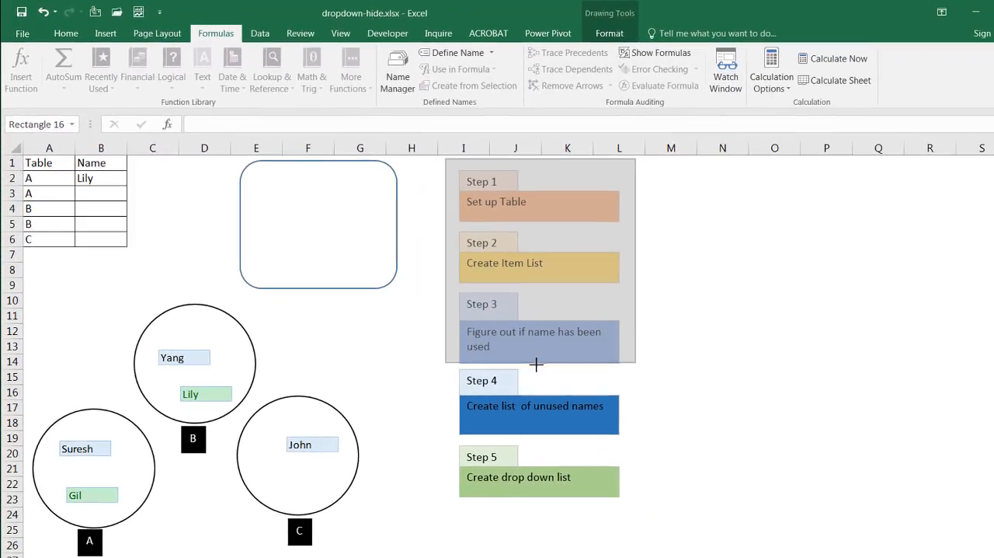
{"action": "left_click_drag", "start_coordinate": [536, 364], "coordinate": [536, 367]}
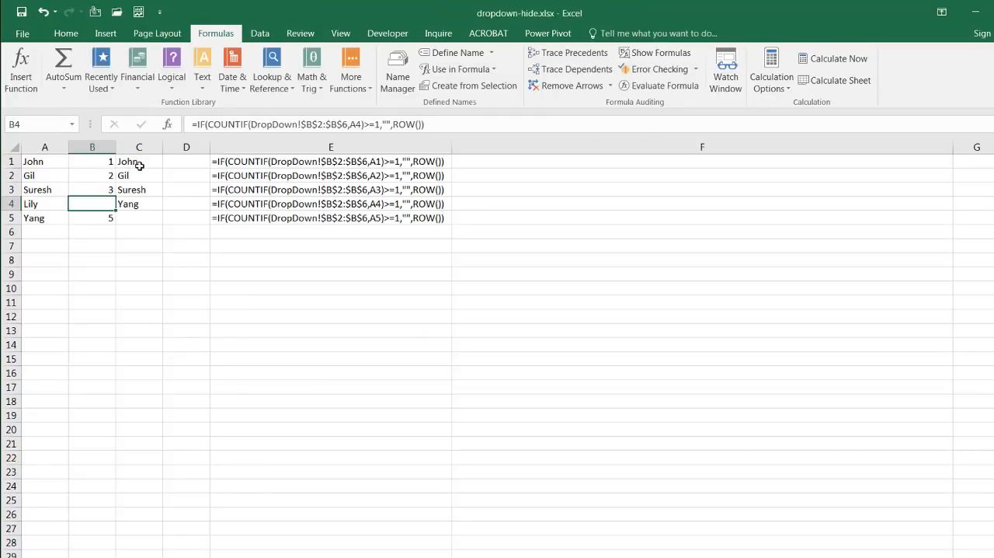
Step: Display the formulas of C1:C5 as text by entering =FORMULATEXT(C1) in F1 of the Source sheet and filling it down to F5
{"action": "left_click", "coordinate": [140, 166]}
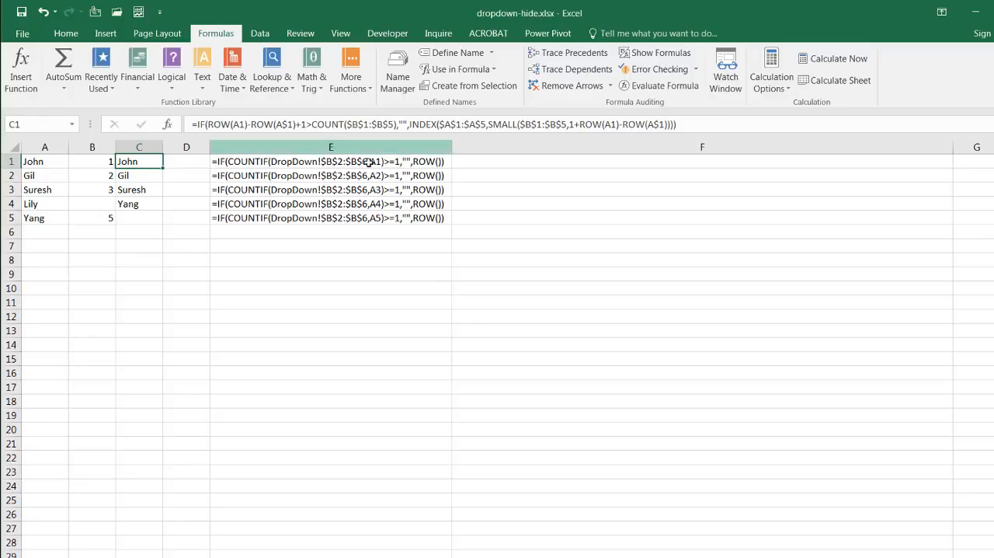
{"action": "left_click", "coordinate": [347, 162]}
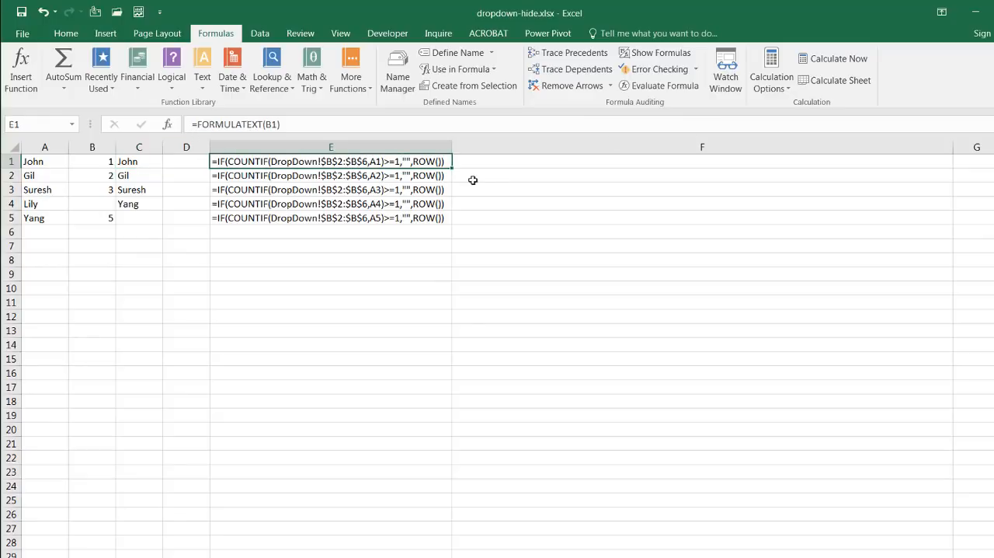
{"action": "left_click", "coordinate": [507, 162]}
{"action": "type", "text": "="}
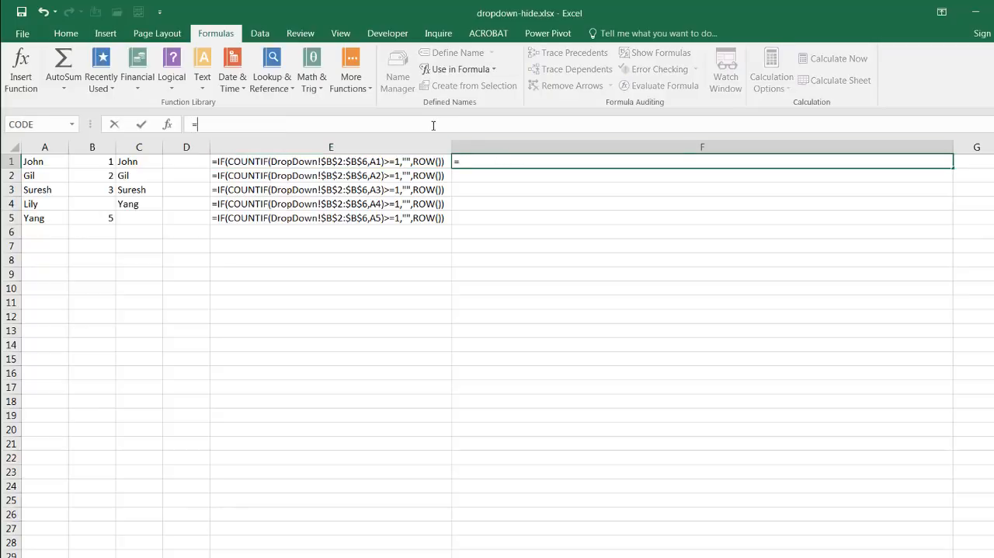
{"action": "type", "text": "form"}
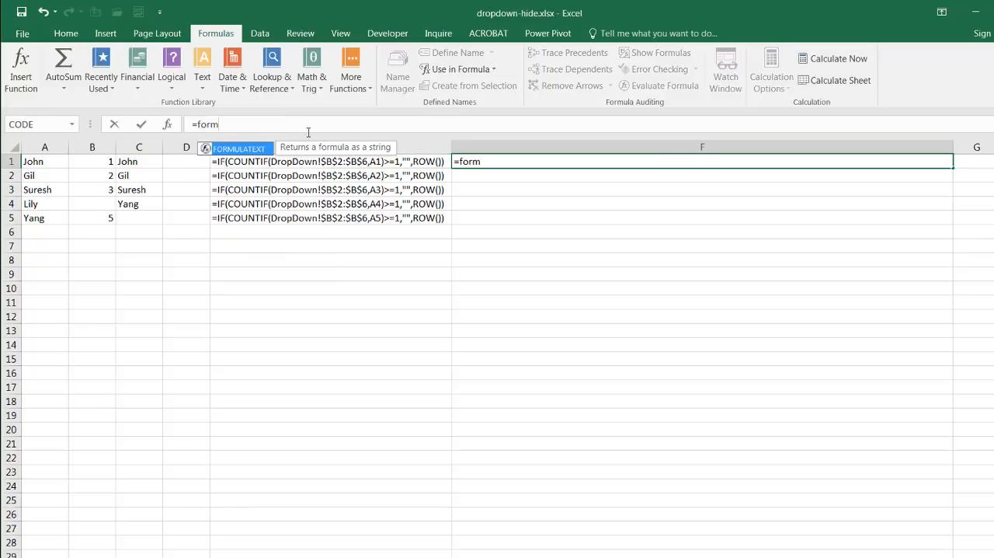
{"action": "key", "text": "Tab"}
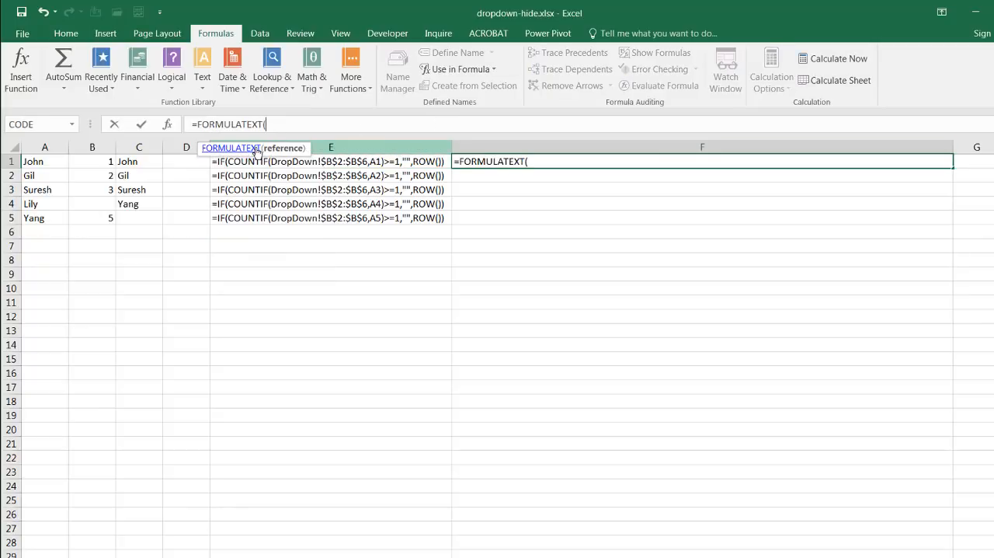
{"action": "left_click", "coordinate": [141, 163]}
{"action": "key", "text": "Return"}
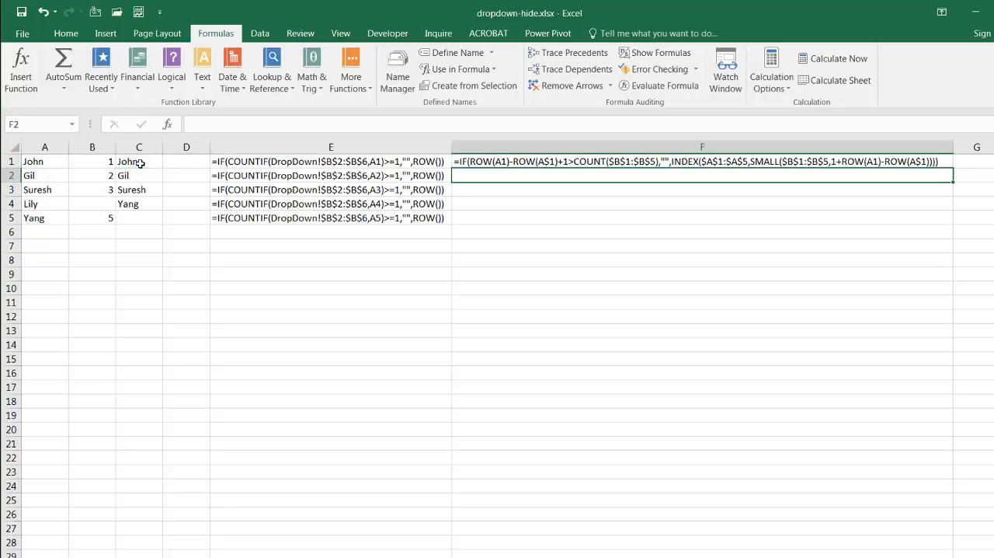
{"action": "left_click", "coordinate": [929, 160]}
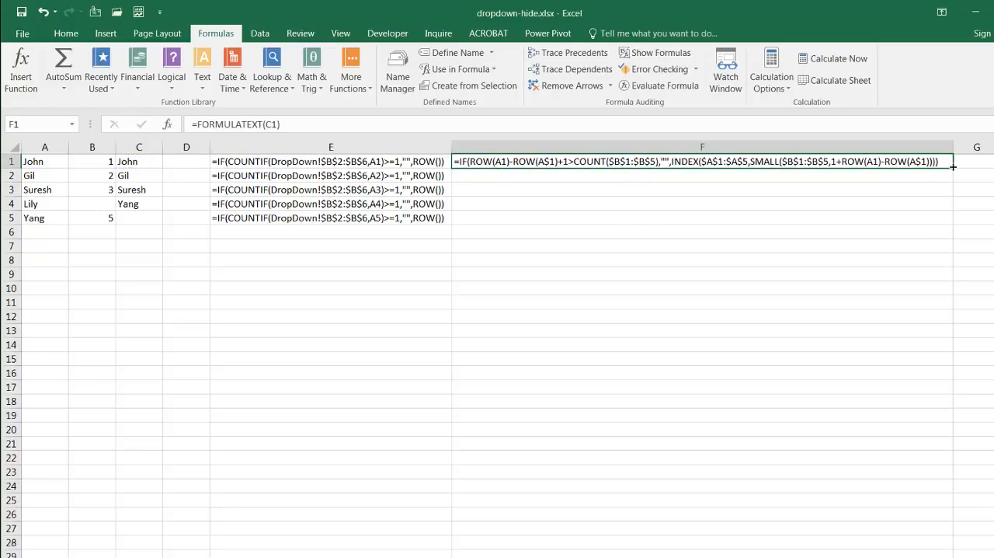
{"action": "left_click_drag", "start_coordinate": [952, 168], "coordinate": [949, 224]}
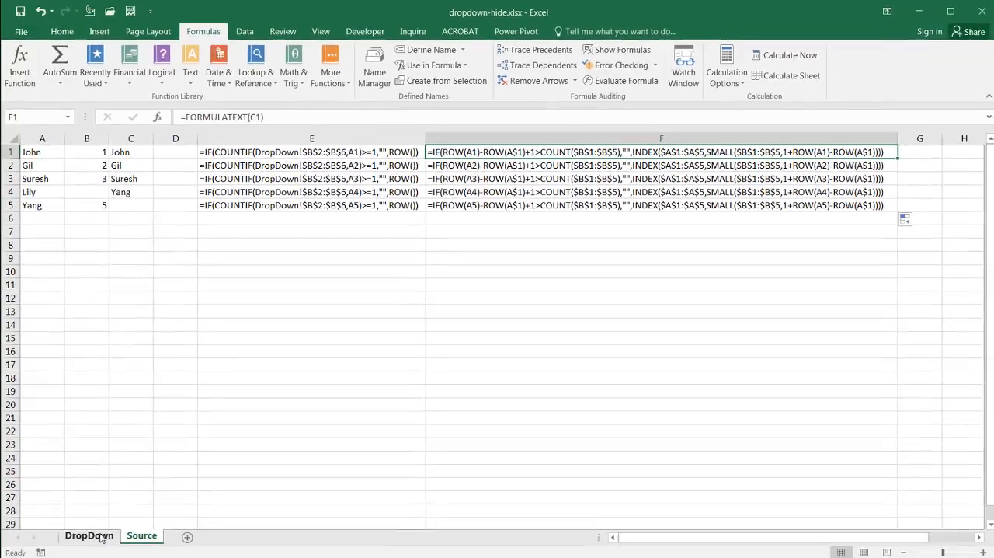
Step: Evaluate the formula in C1 of the Source sheet part by part through the logical test of its IF function
{"action": "left_click", "coordinate": [88, 533]}
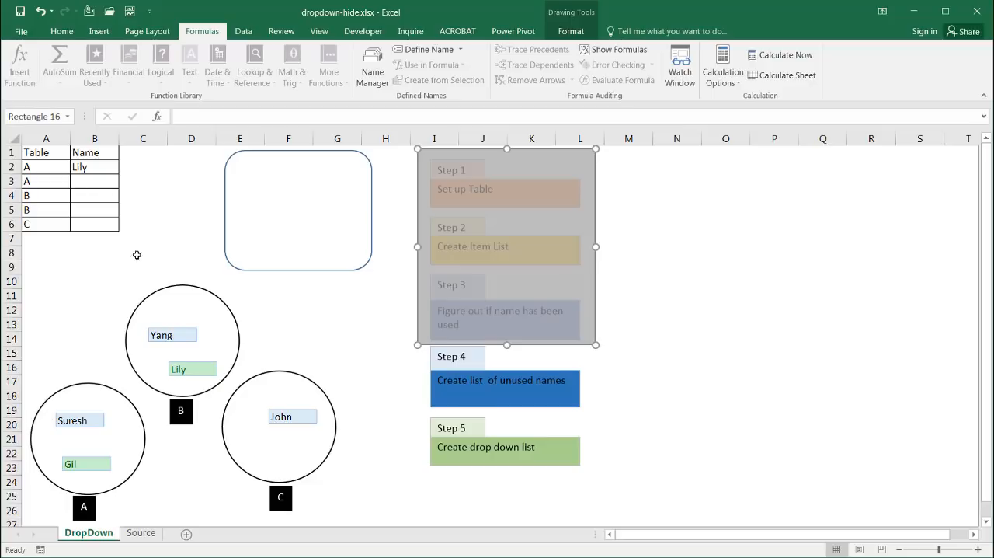
{"action": "left_click", "coordinate": [141, 532]}
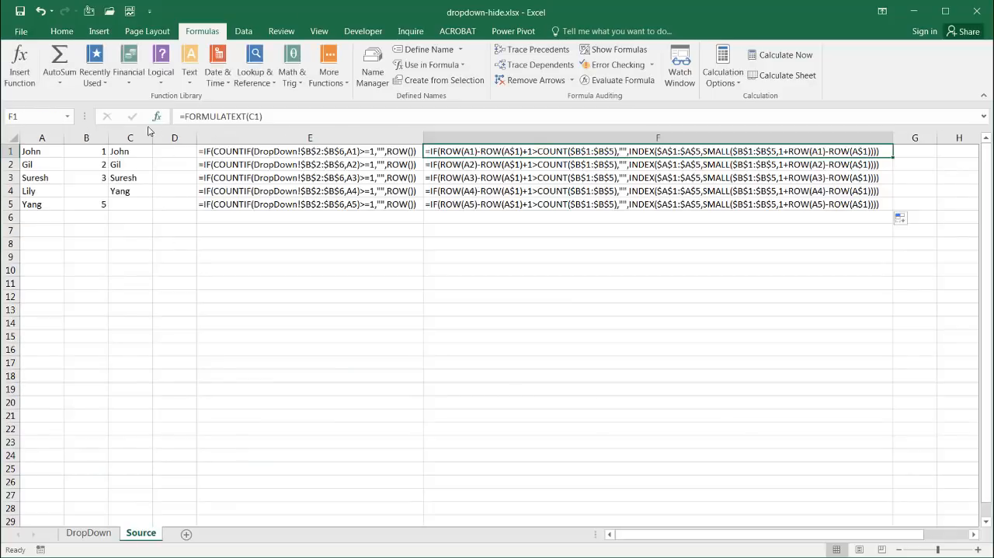
{"action": "left_click", "coordinate": [126, 136]}
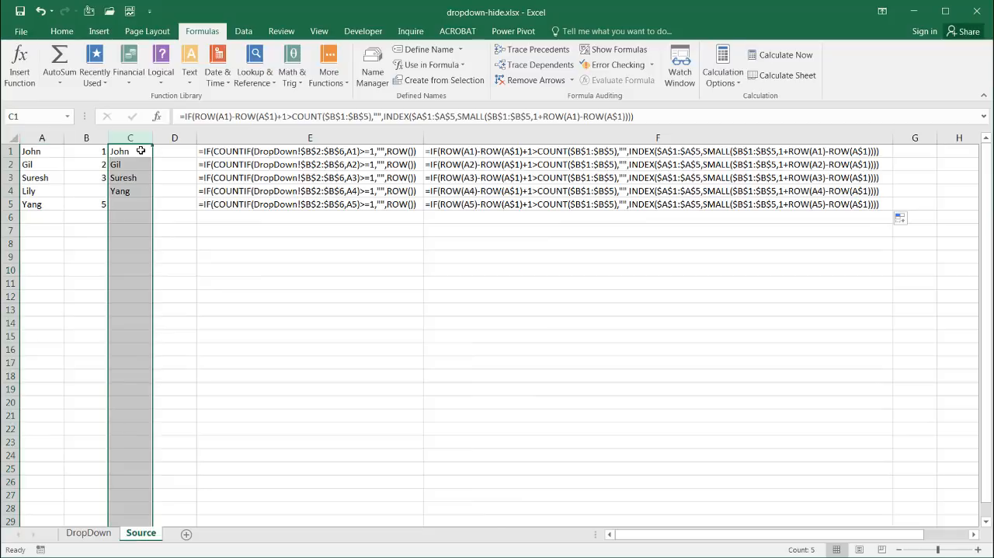
{"action": "left_click", "coordinate": [140, 151]}
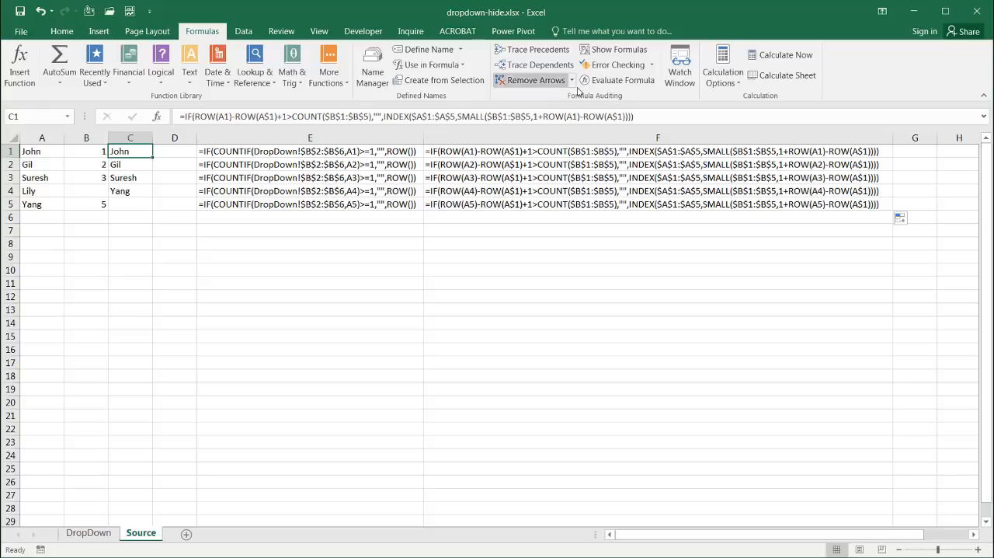
{"action": "left_click", "coordinate": [623, 81]}
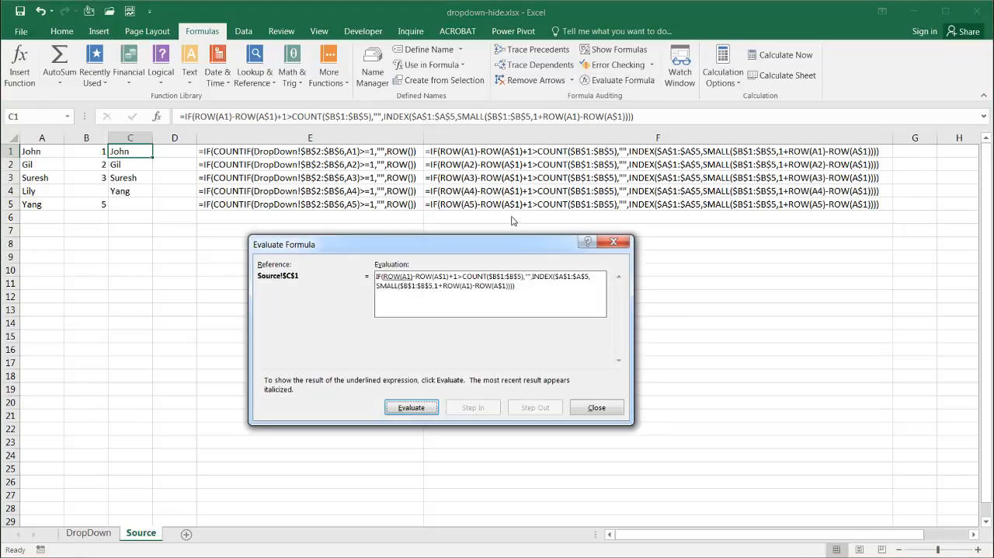
{"action": "left_click_drag", "start_coordinate": [497, 247], "coordinate": [488, 258]}
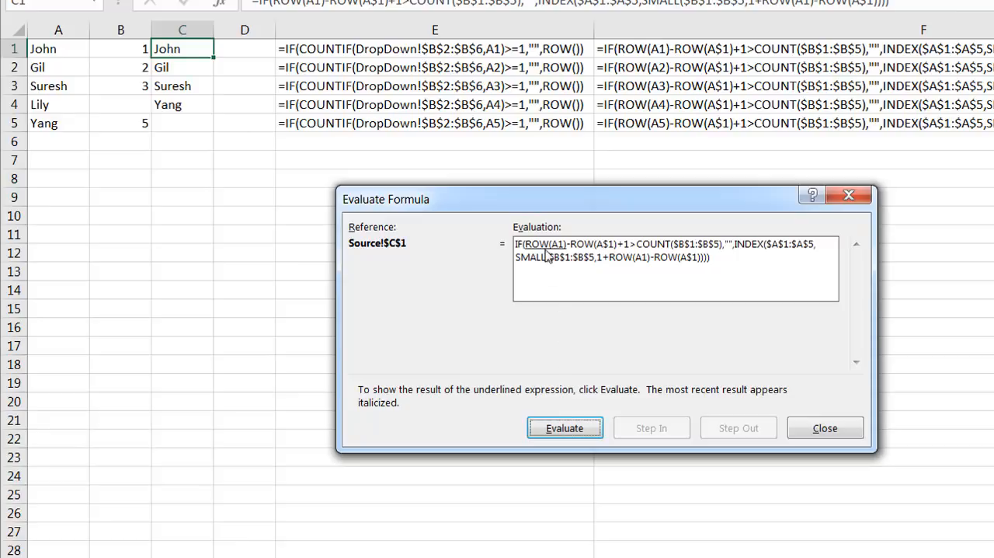
{"action": "left_click", "coordinate": [571, 433]}
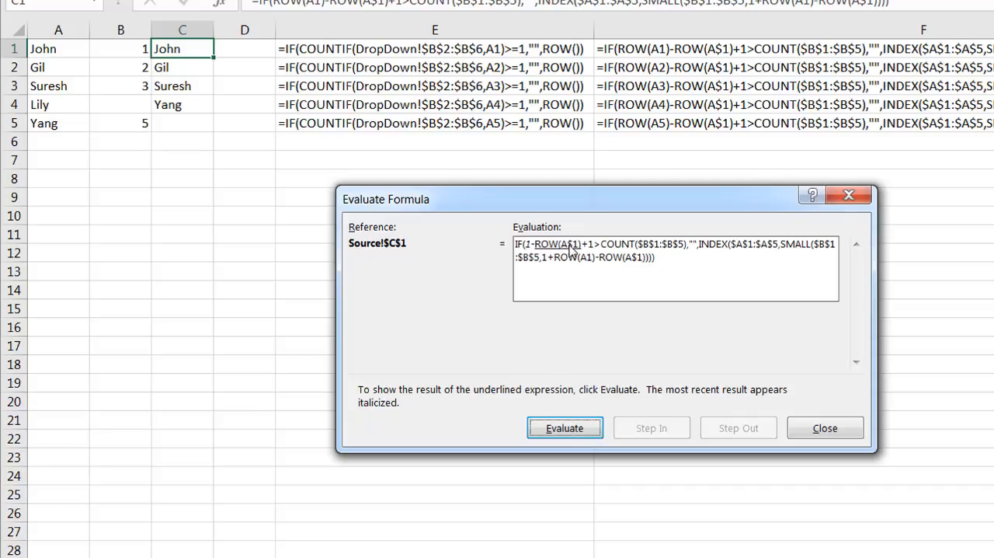
{"action": "left_click", "coordinate": [565, 426]}
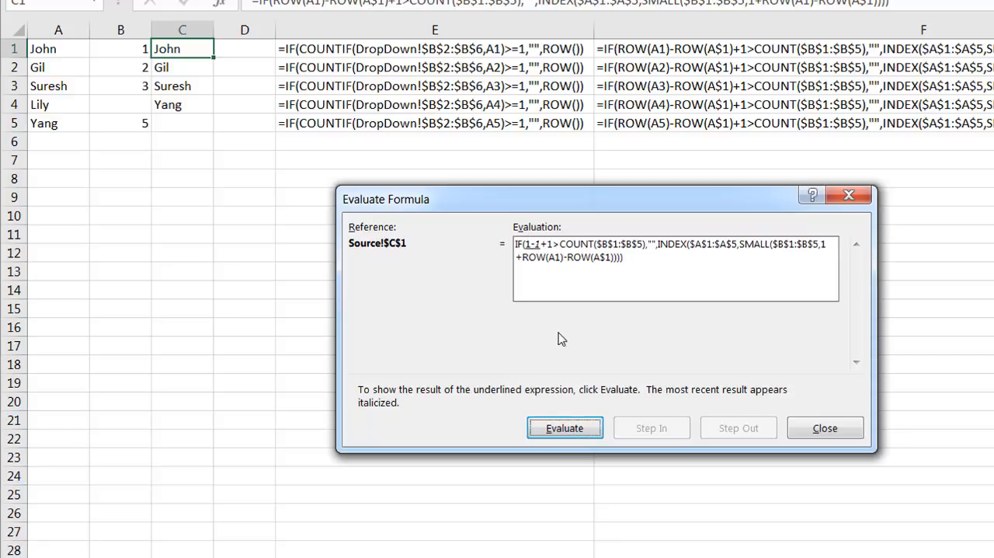
{"action": "left_click", "coordinate": [570, 433]}
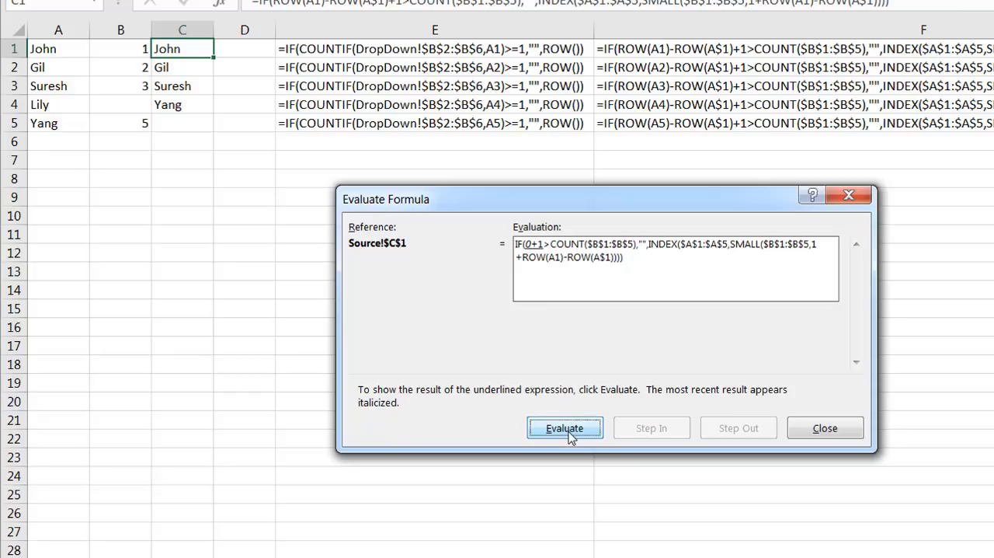
{"action": "left_click", "coordinate": [570, 434]}
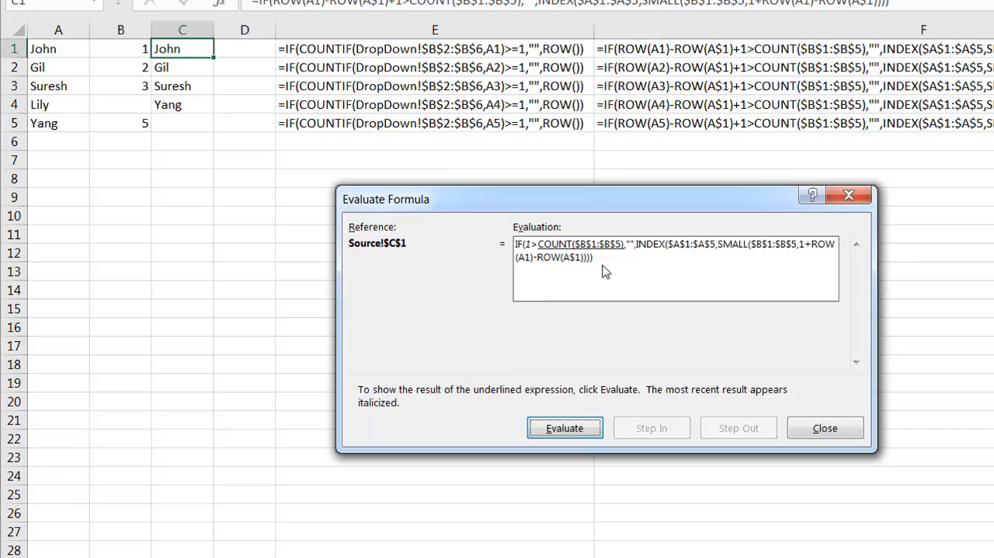
{"action": "left_click", "coordinate": [585, 432]}
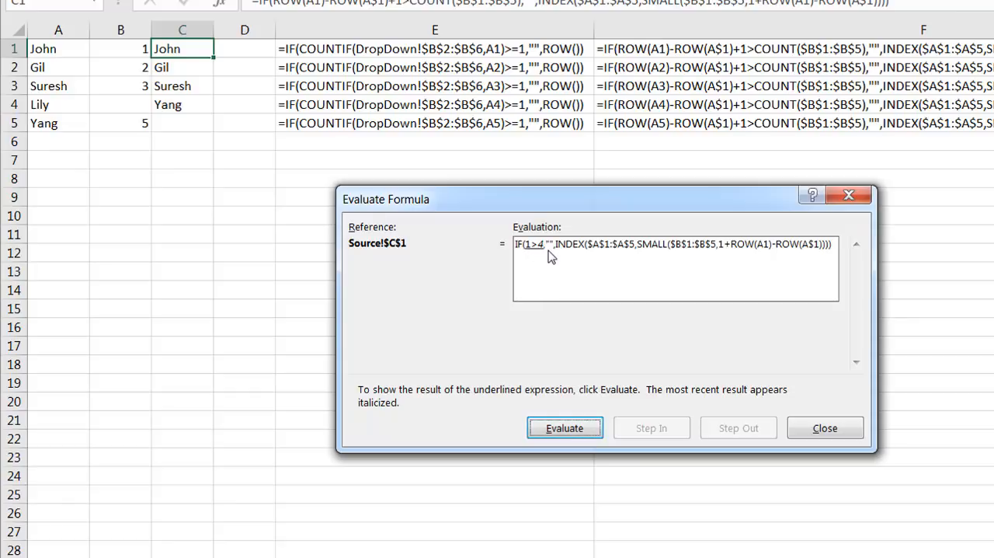
{"action": "left_click", "coordinate": [573, 429]}
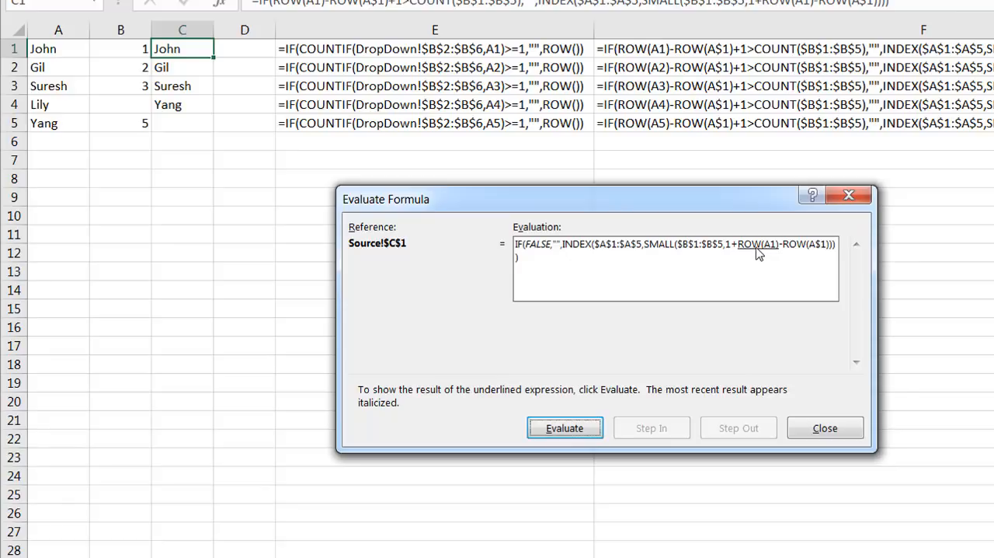
Step: Evaluate the INDEX/SMALL part of the C1 formula to its final result and close the evaluation
{"action": "left_click", "coordinate": [566, 431]}
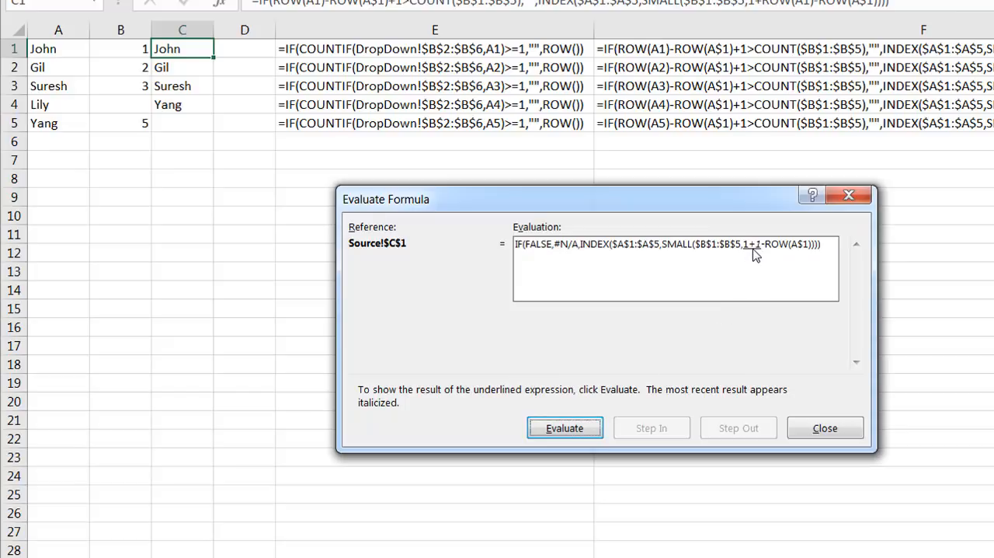
{"action": "left_click", "coordinate": [565, 430]}
{"action": "left_click", "coordinate": [582, 432]}
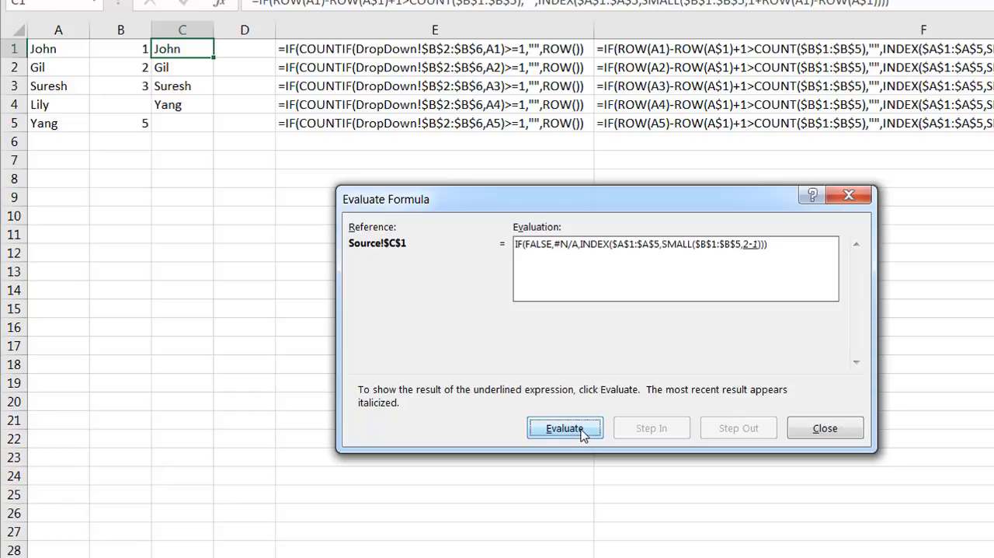
{"action": "left_click", "coordinate": [582, 432]}
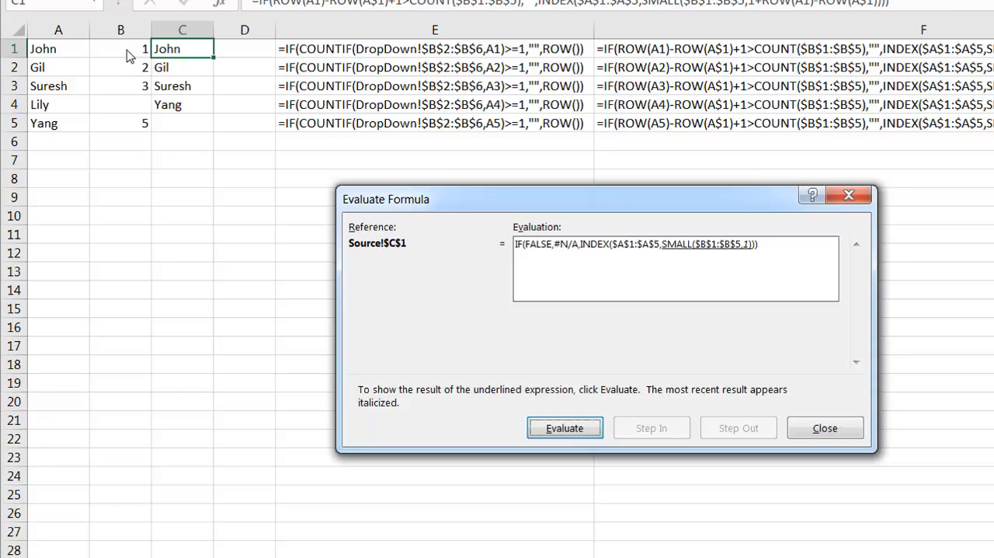
{"action": "left_click", "coordinate": [577, 435]}
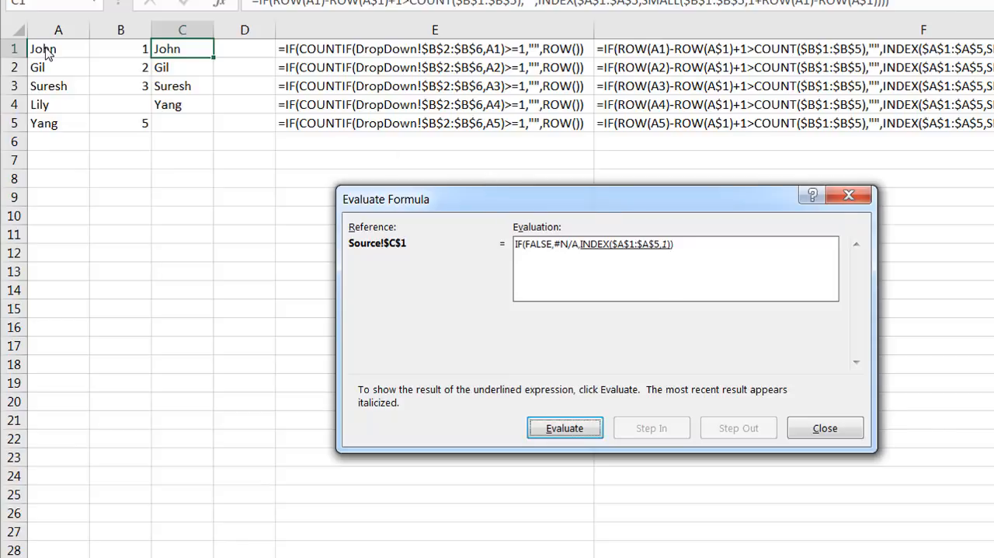
{"action": "left_click", "coordinate": [577, 429]}
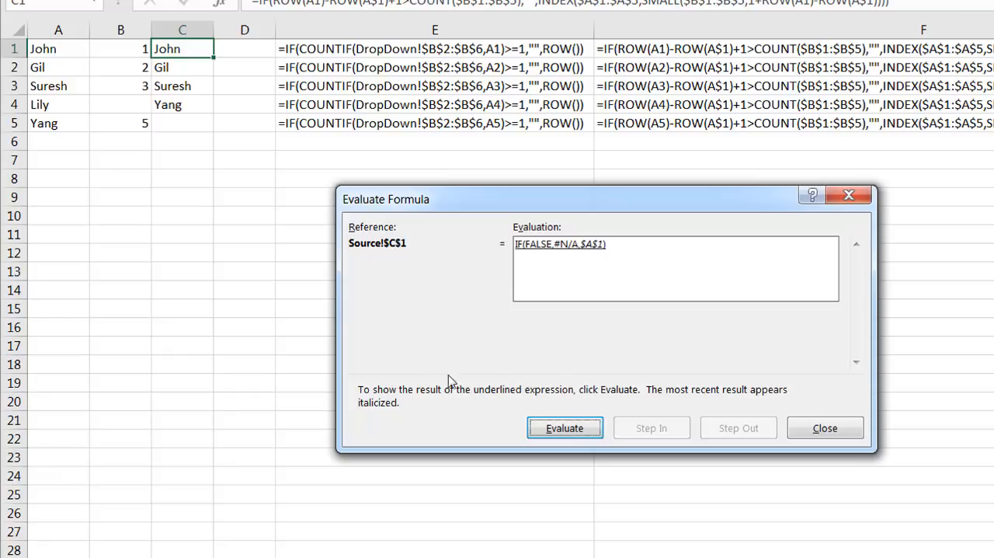
{"action": "left_click", "coordinate": [578, 431]}
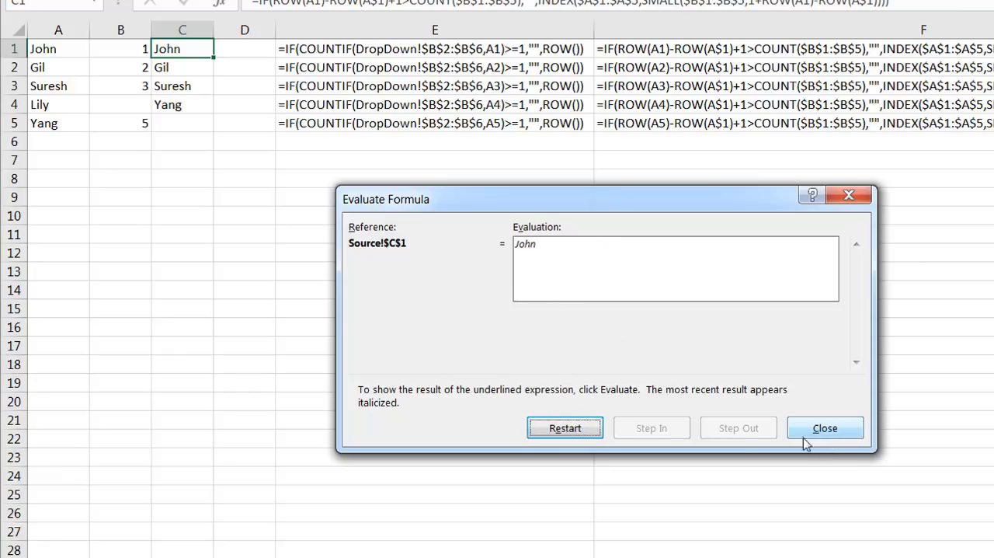
{"action": "left_click", "coordinate": [847, 432]}
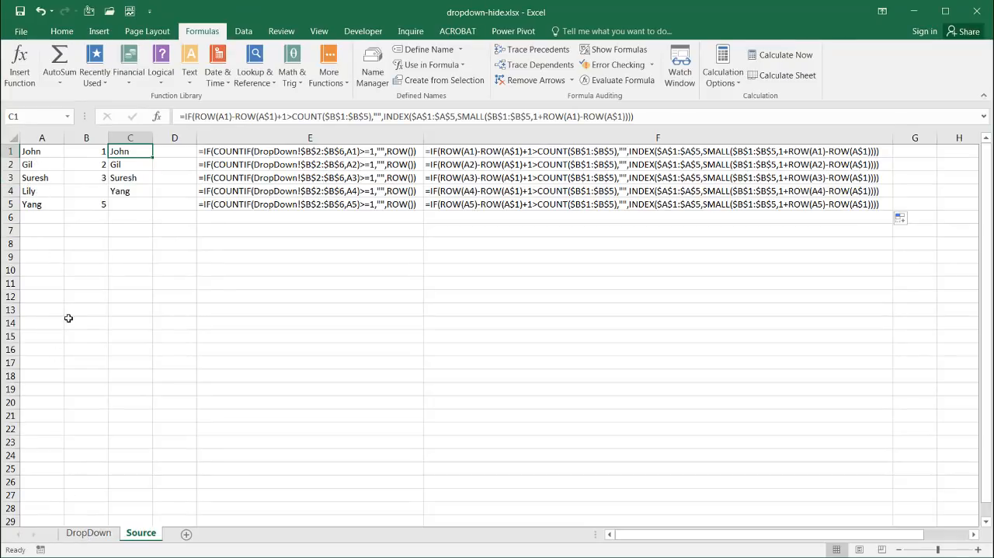
Step: Replace the name in B2 of the DropDown sheet with the one from Source A1
{"action": "left_click", "coordinate": [89, 532]}
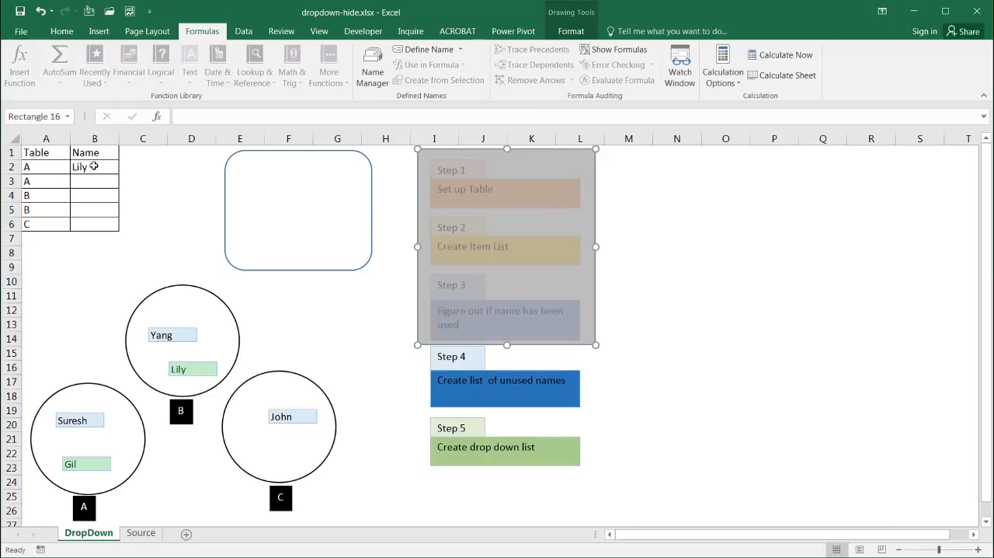
{"action": "left_click", "coordinate": [92, 165]}
{"action": "type", "text": "John"}
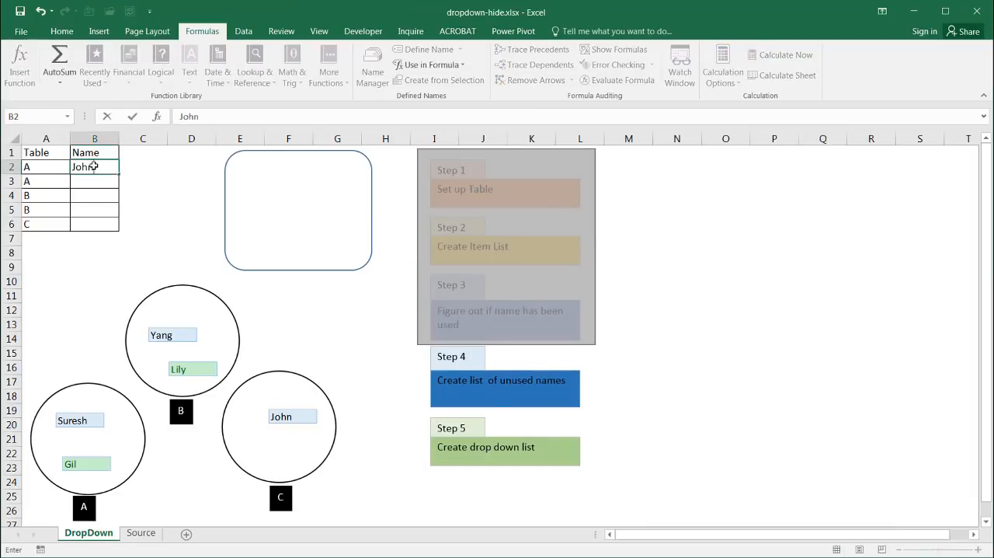
{"action": "key", "text": "Return"}
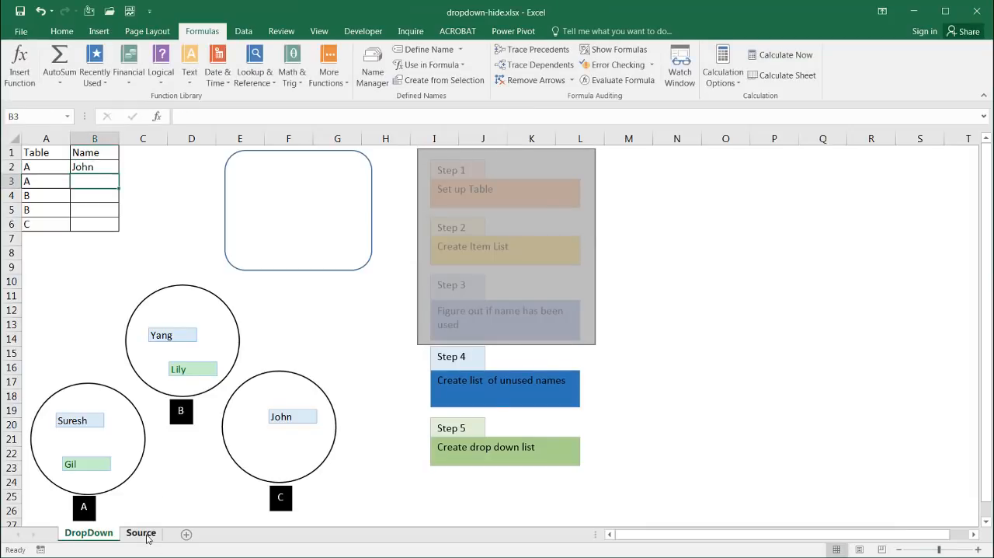
Step: Compare the names in A2:A5 of the Source sheet with the unused-names list in C1:C4
{"action": "left_click", "coordinate": [142, 533]}
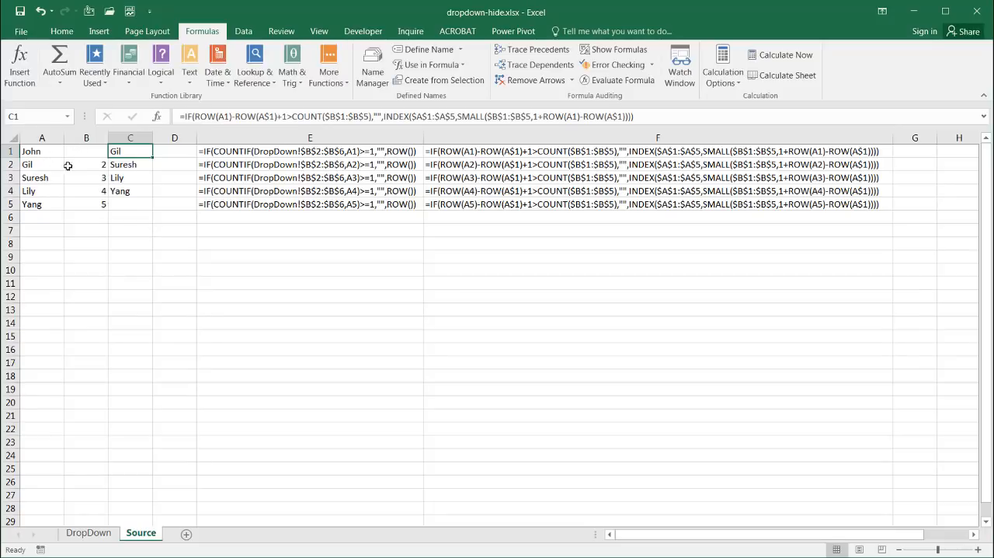
{"action": "left_click_drag", "start_coordinate": [41, 165], "coordinate": [33, 202]}
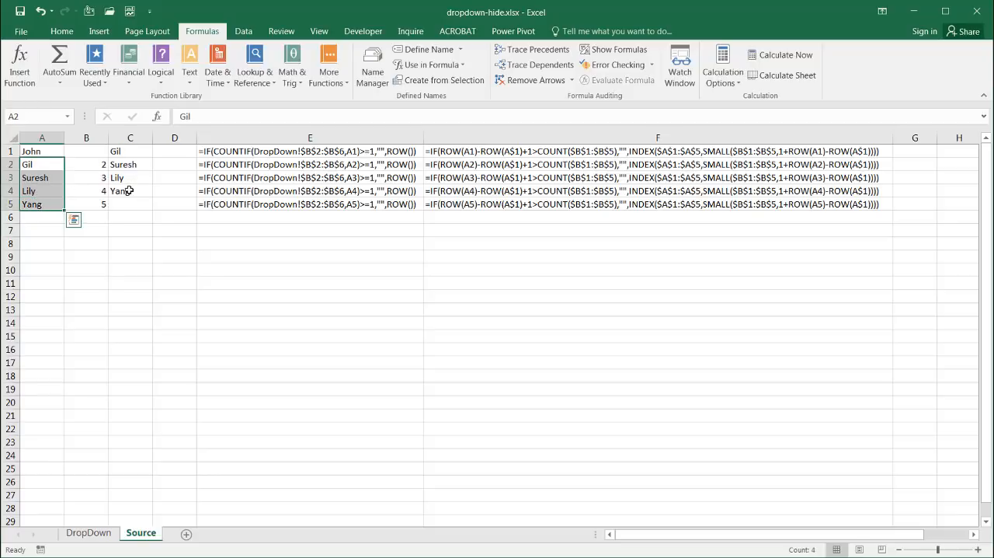
{"action": "left_click", "coordinate": [84, 255]}
{"action": "left_click_drag", "start_coordinate": [132, 151], "coordinate": [134, 194]}
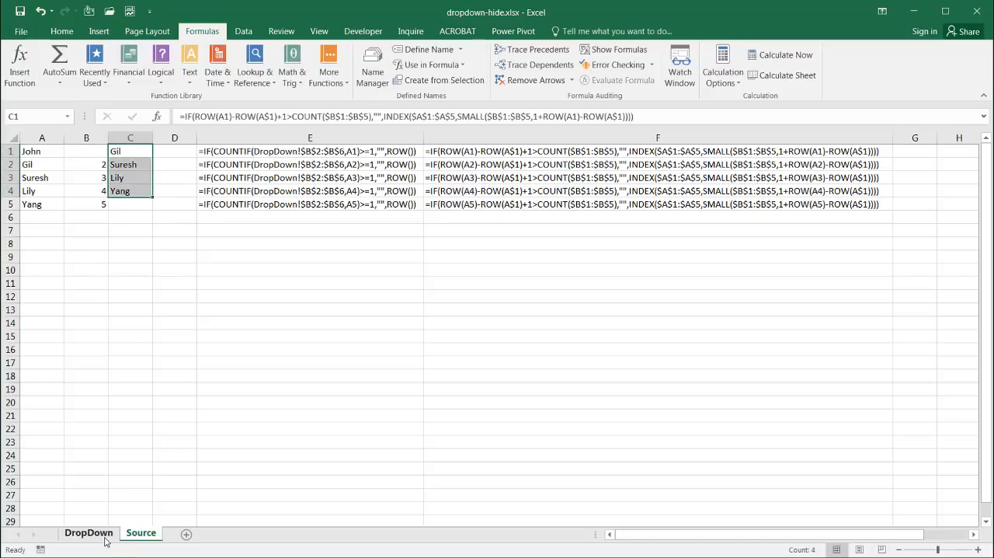
{"action": "left_click", "coordinate": [106, 535]}
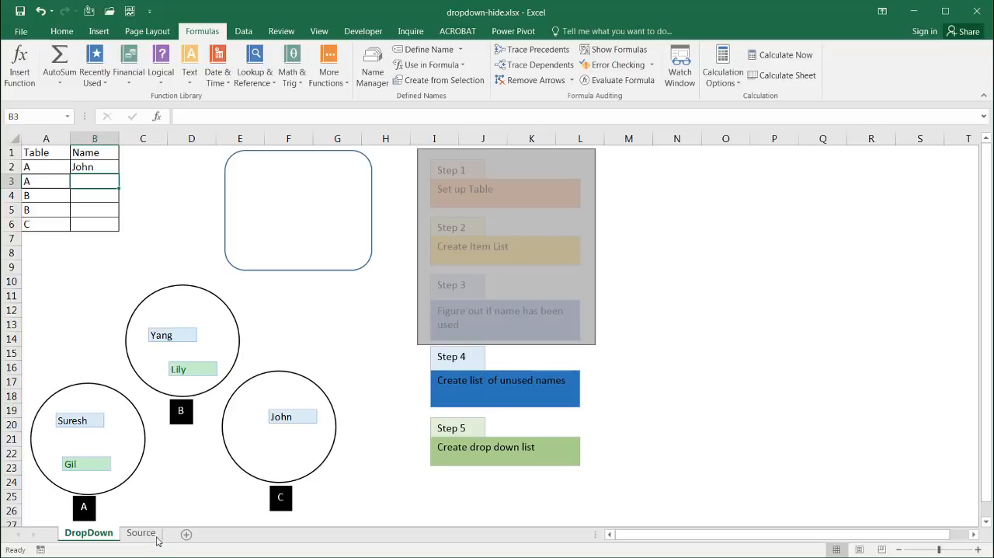
{"action": "left_click", "coordinate": [141, 534]}
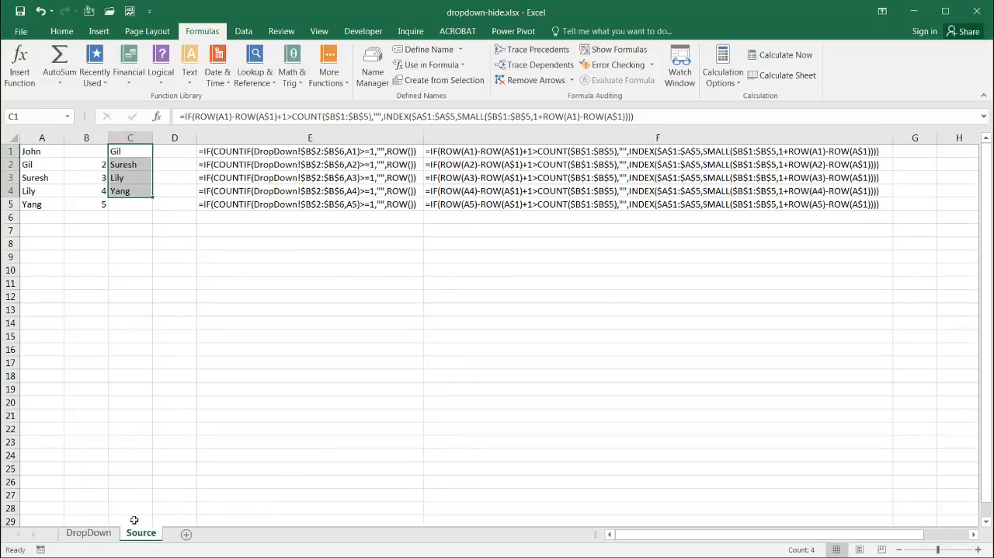
Step: Extend the grey rectangle on the DropDown sheet downward so it also covers the Step 4 box
{"action": "left_click", "coordinate": [88, 534]}
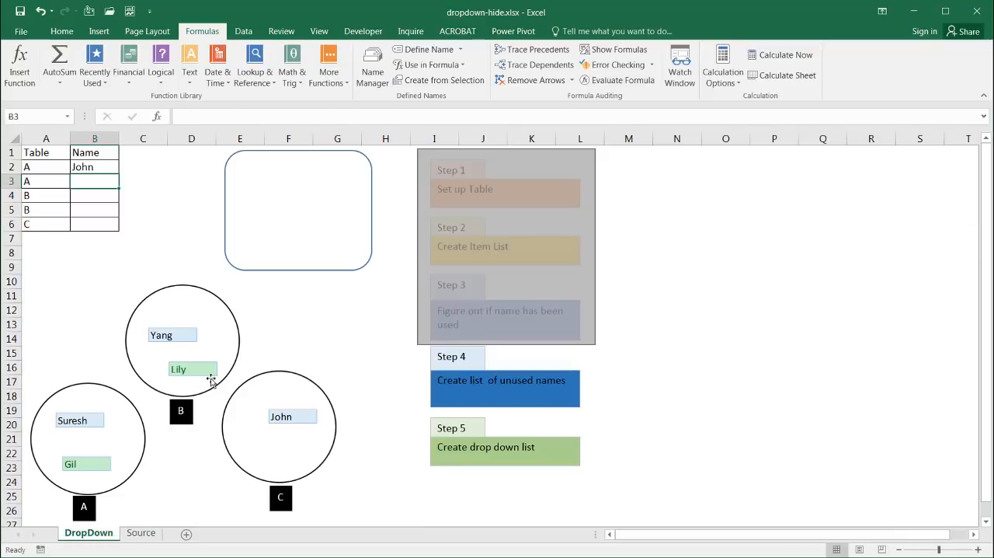
{"action": "left_click", "coordinate": [517, 344]}
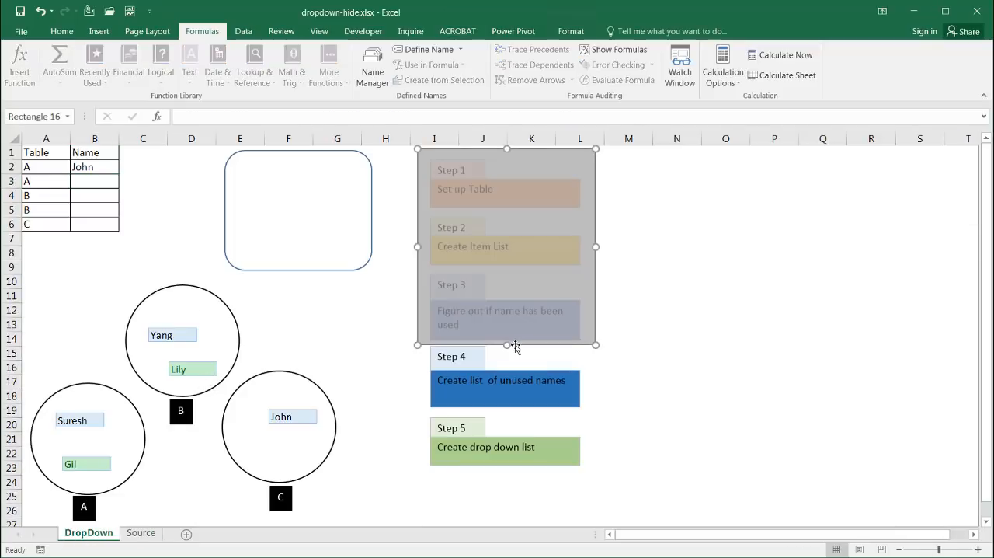
{"action": "left_click_drag", "start_coordinate": [506, 343], "coordinate": [510, 412]}
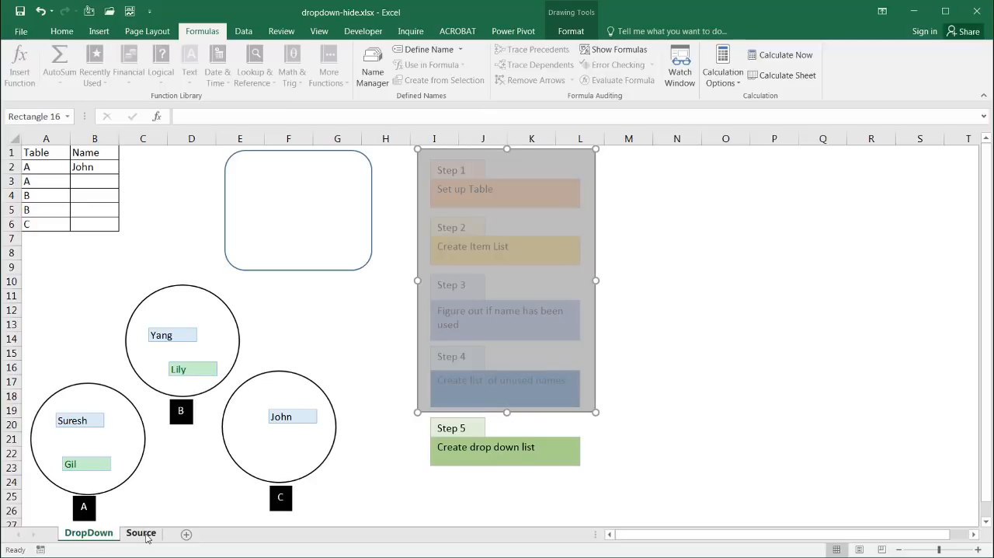
Step: Start an OFFSET formula in cell E8 of the Source sheet and open its function arguments beside the data
{"action": "left_click", "coordinate": [143, 533]}
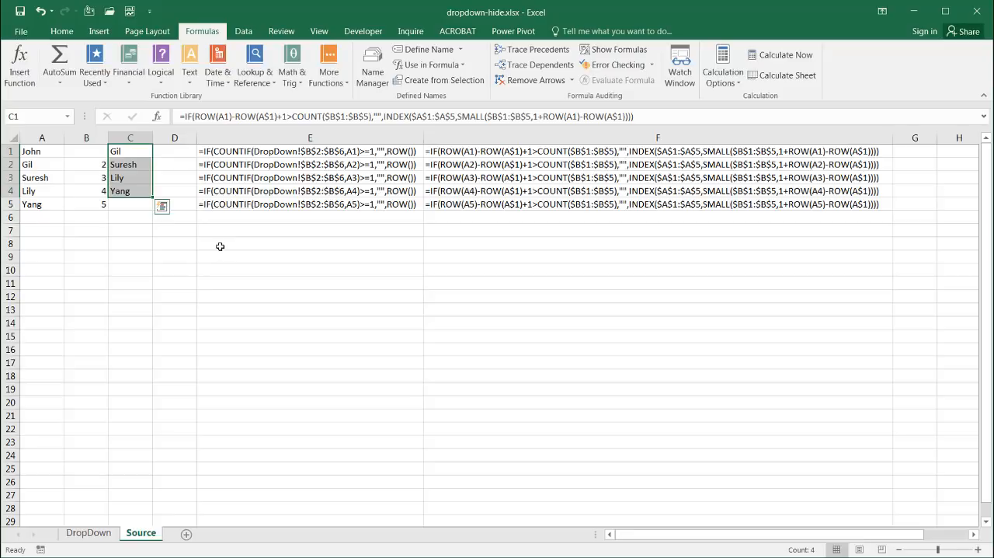
{"action": "left_click", "coordinate": [222, 246]}
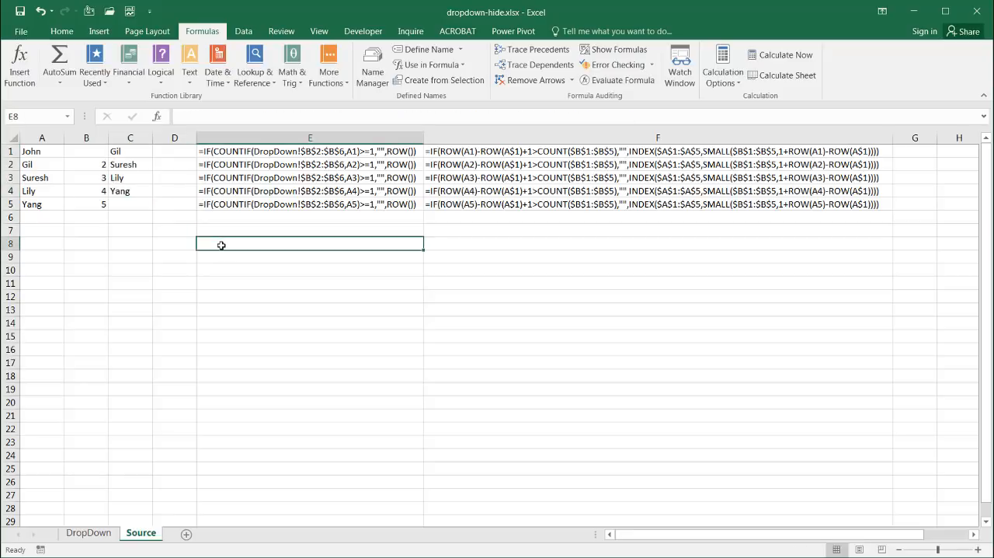
{"action": "key", "text": "F2"}
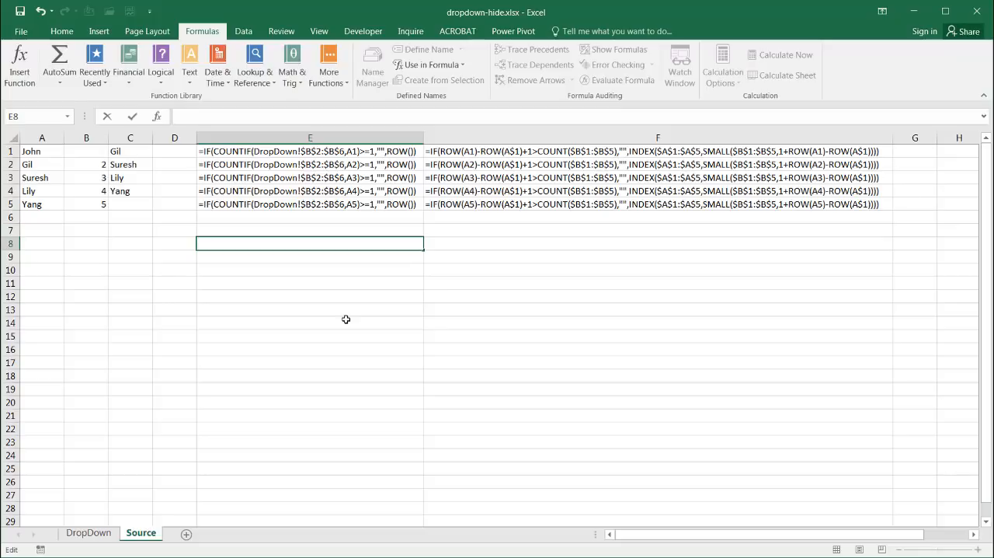
{"action": "type", "text": "=off"}
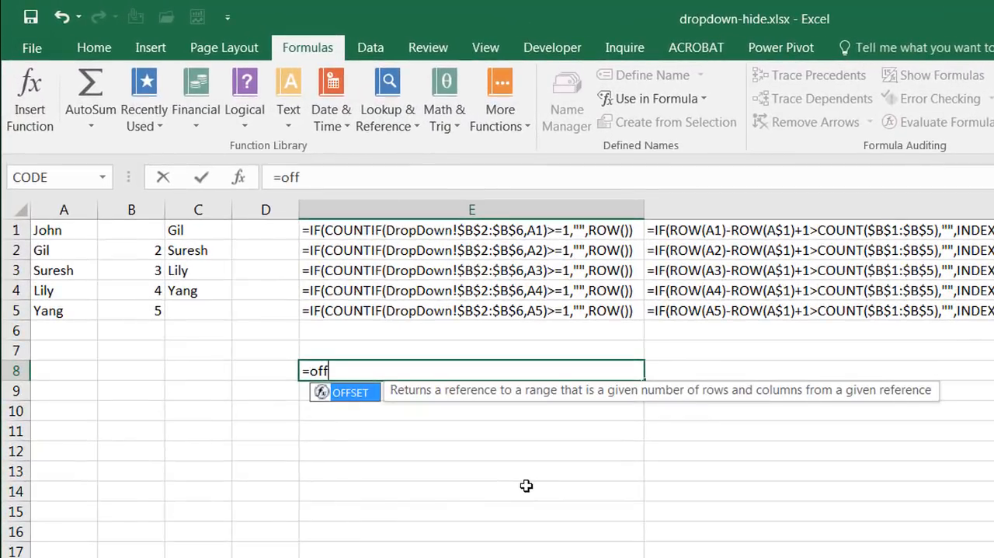
{"action": "key", "text": "Tab"}
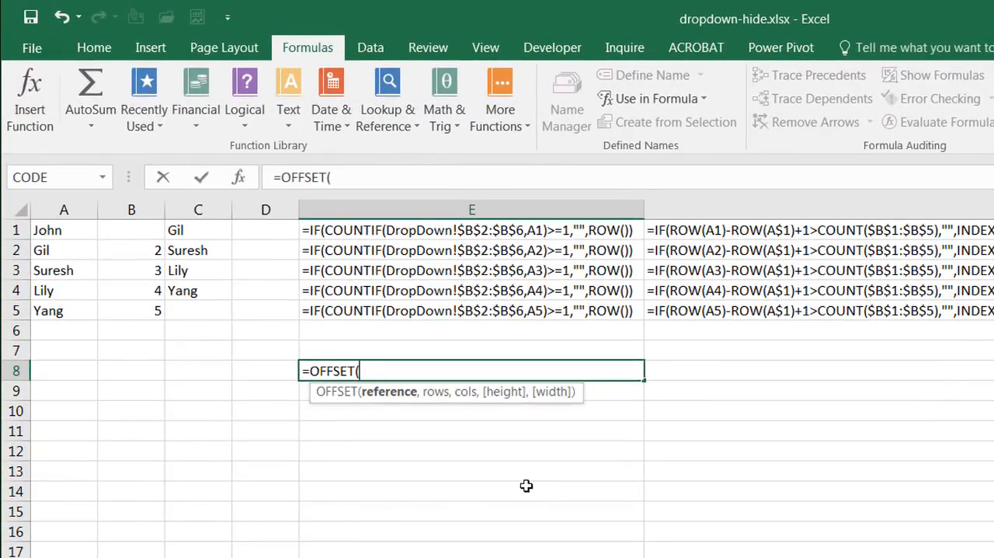
{"action": "left_click", "coordinate": [242, 181]}
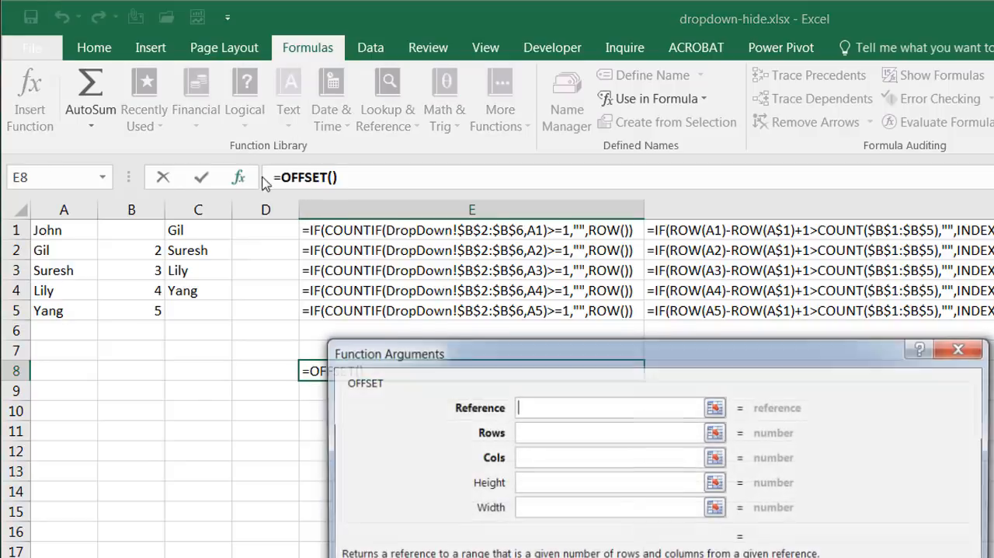
{"action": "left_click_drag", "start_coordinate": [604, 344], "coordinate": [909, 351]}
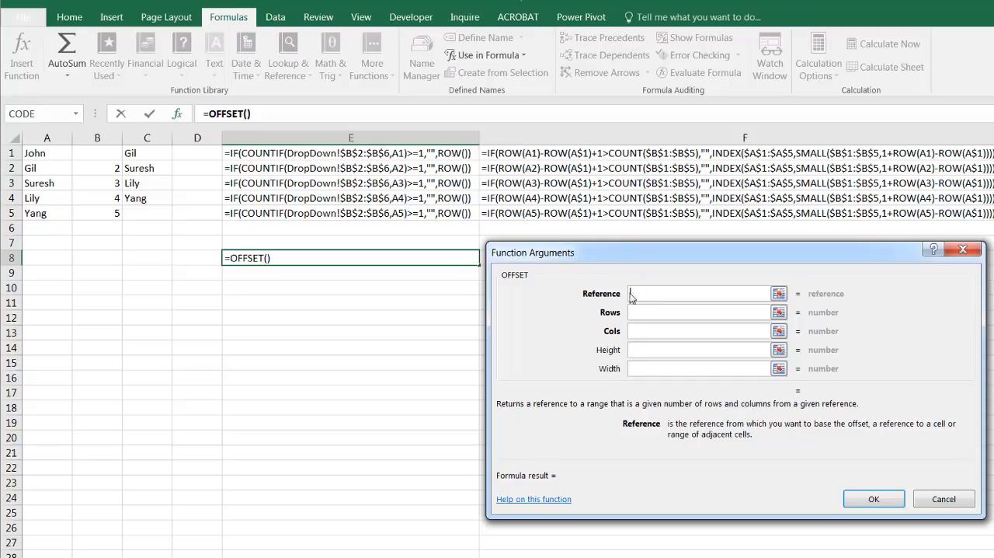
Step: Set the OFFSET arguments to Reference $C$1, Rows 0 and Cols 0
{"action": "left_click", "coordinate": [134, 153]}
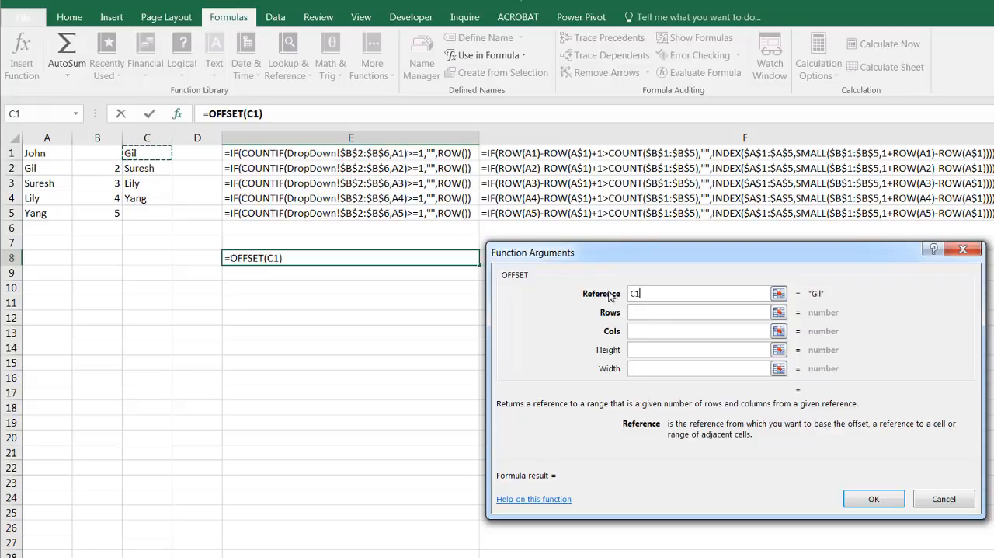
{"action": "left_click", "coordinate": [635, 294]}
{"action": "key", "text": "F4"}
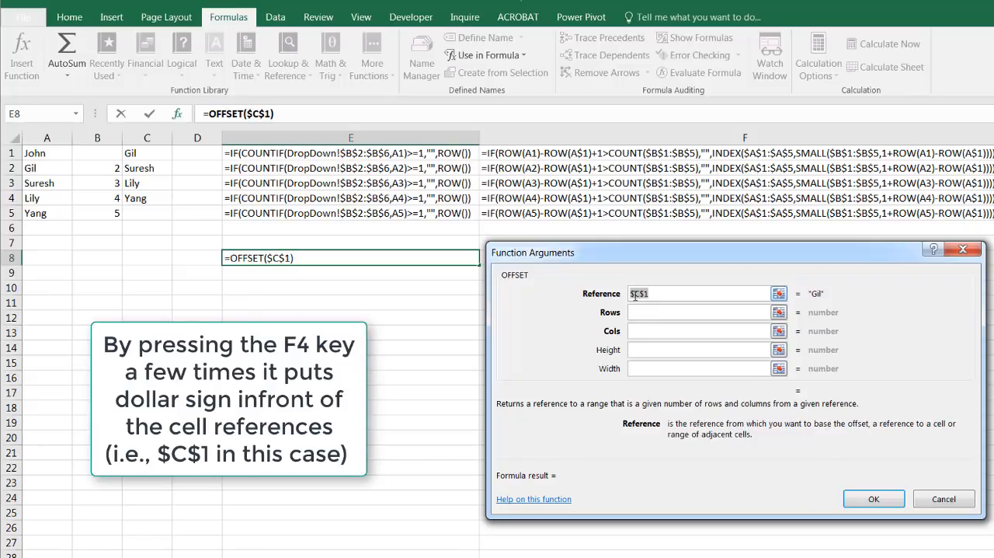
{"action": "left_click", "coordinate": [654, 316]}
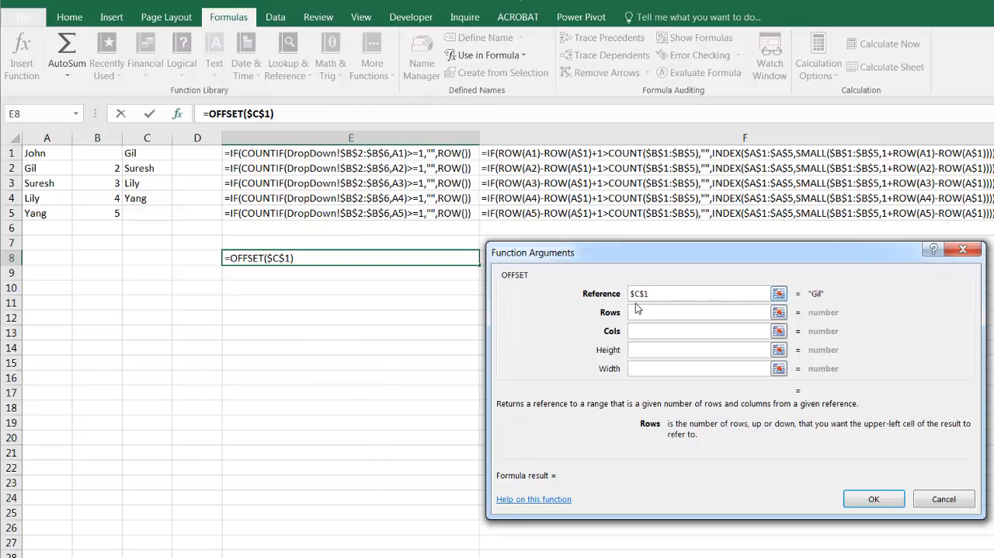
{"action": "type", "text": "0"}
{"action": "left_click", "coordinate": [638, 331]}
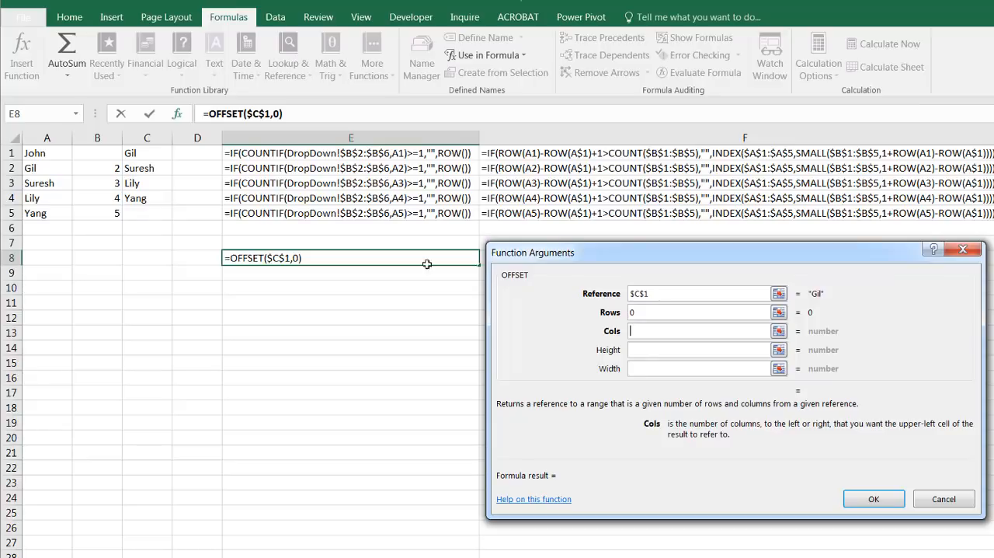
{"action": "type", "text": "0"}
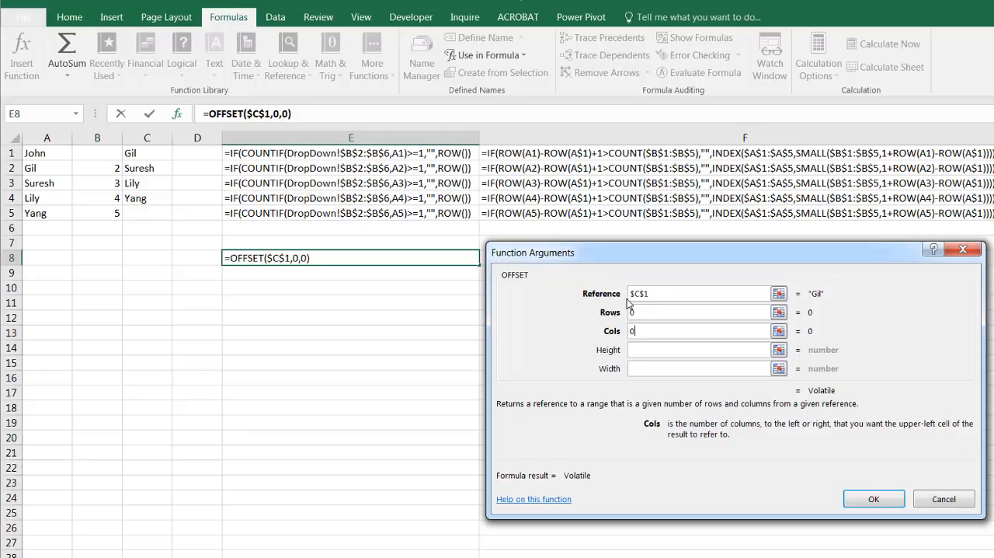
Step: Try a Rows value of 1 in the OFFSET arguments and enter the formula in E8
{"action": "key", "text": "shift+Tab"}
{"action": "type", "text": "1"}
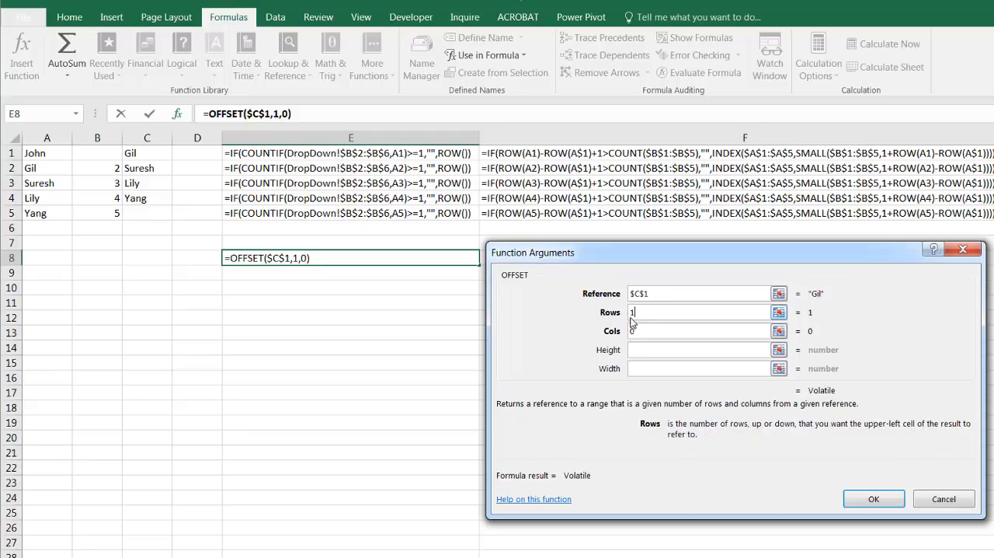
{"action": "left_click", "coordinate": [872, 499]}
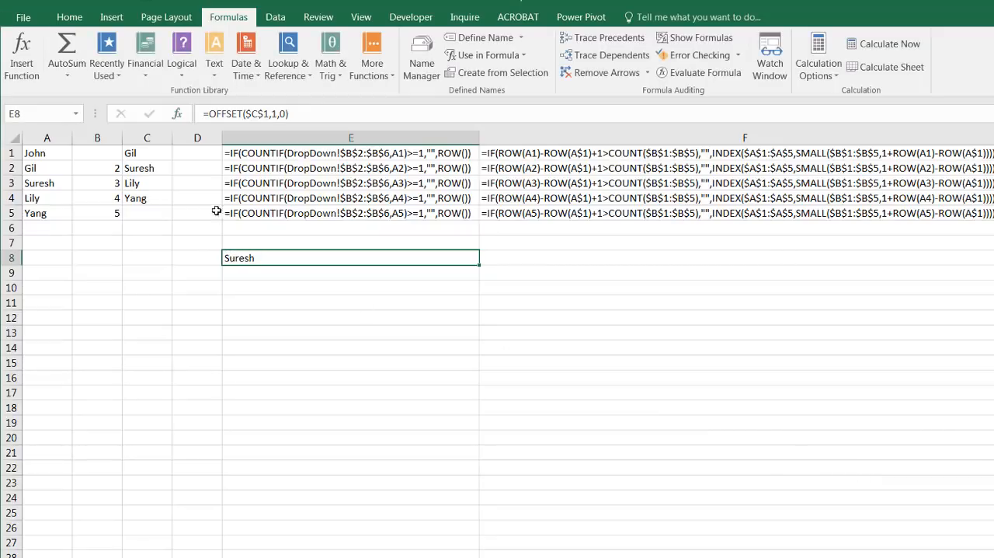
Step: Reopen the OFFSET arguments of E8 and set Rows back to 0
{"action": "left_click", "coordinate": [178, 115]}
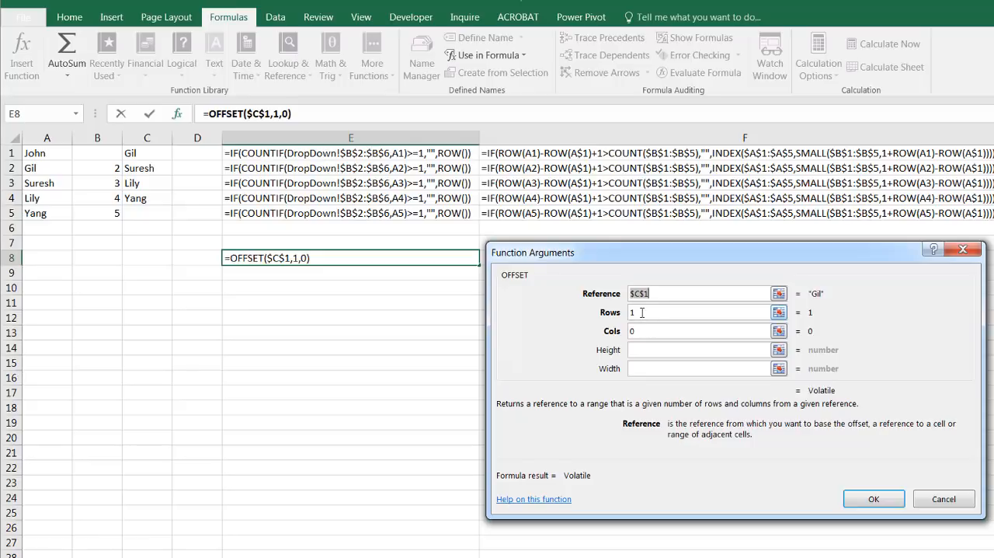
{"action": "left_click", "coordinate": [641, 312]}
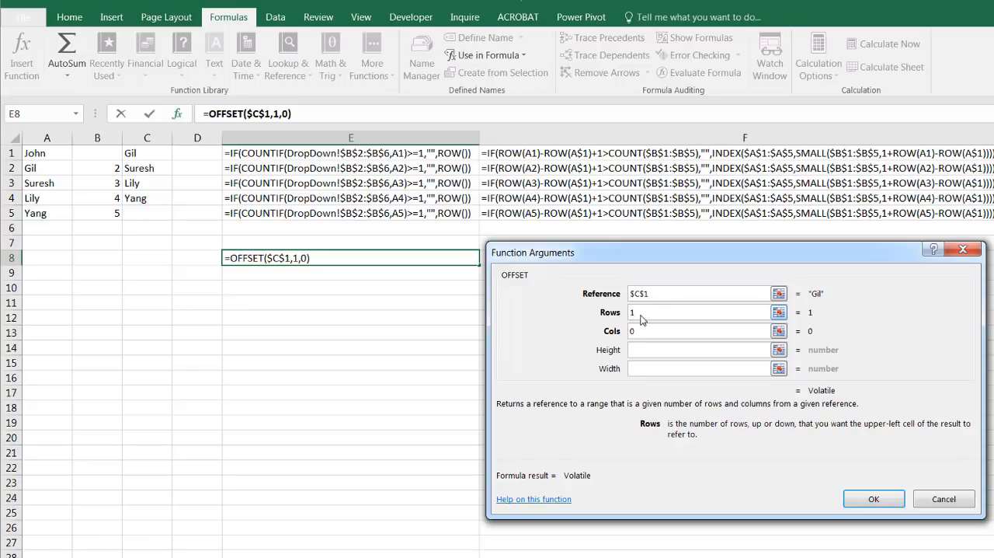
{"action": "key", "text": "BackSpace"}
{"action": "type", "text": "0"}
Step: Set the OFFSET Height argument to count($B$1:$B$5), with both cell references absolute
{"action": "left_click", "coordinate": [648, 349]}
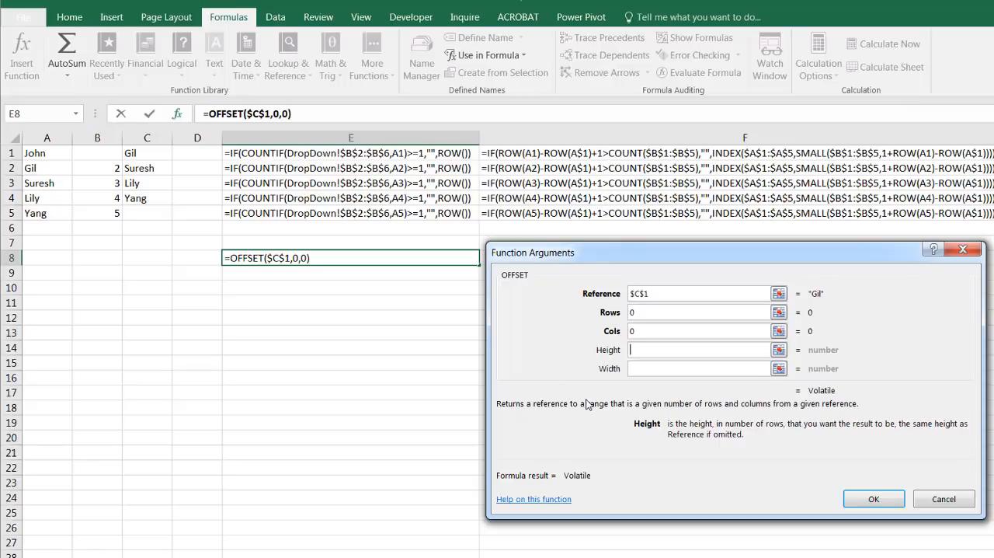
{"action": "type", "text": "count("}
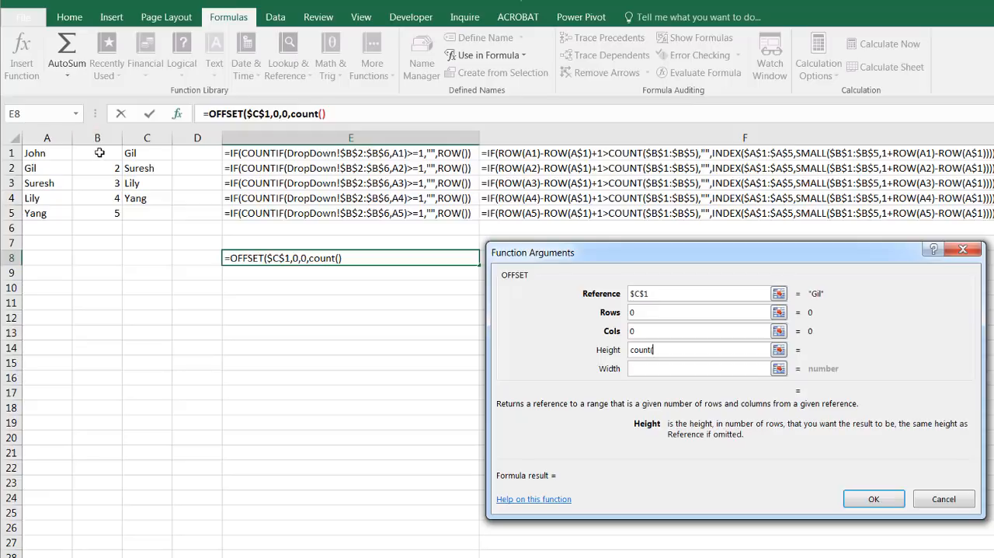
{"action": "left_click_drag", "start_coordinate": [100, 156], "coordinate": [94, 216]}
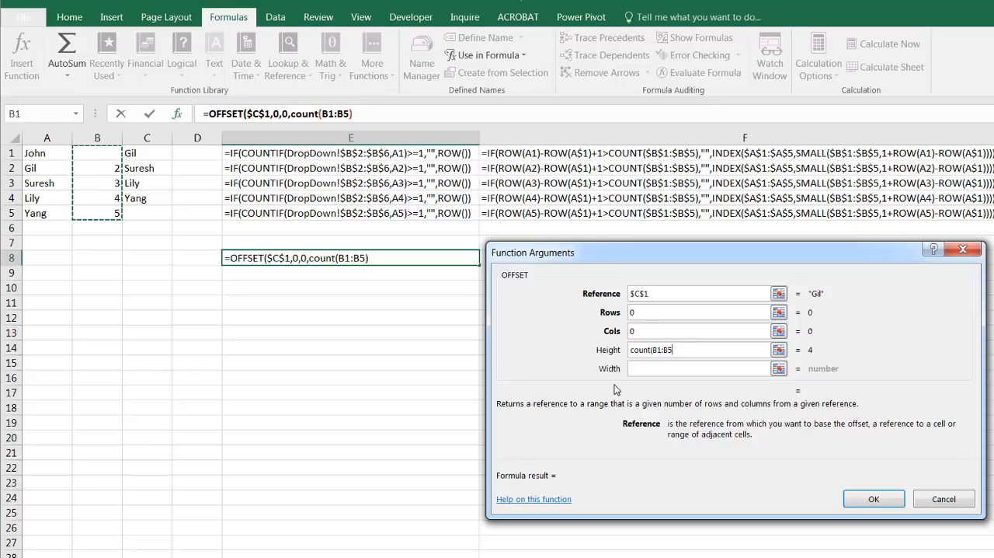
{"action": "type", "text": ")"}
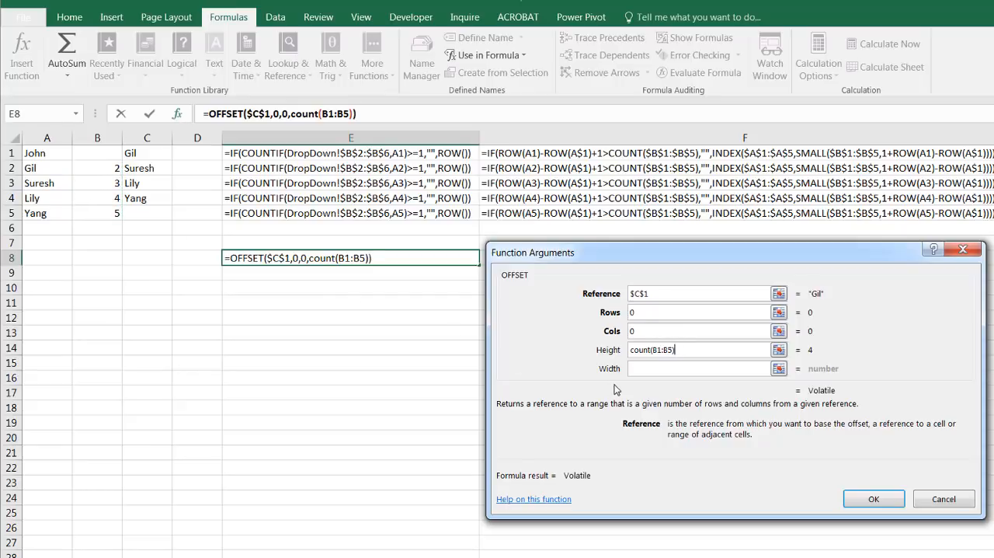
{"action": "left_click", "coordinate": [658, 350]}
{"action": "key", "text": "F4"}
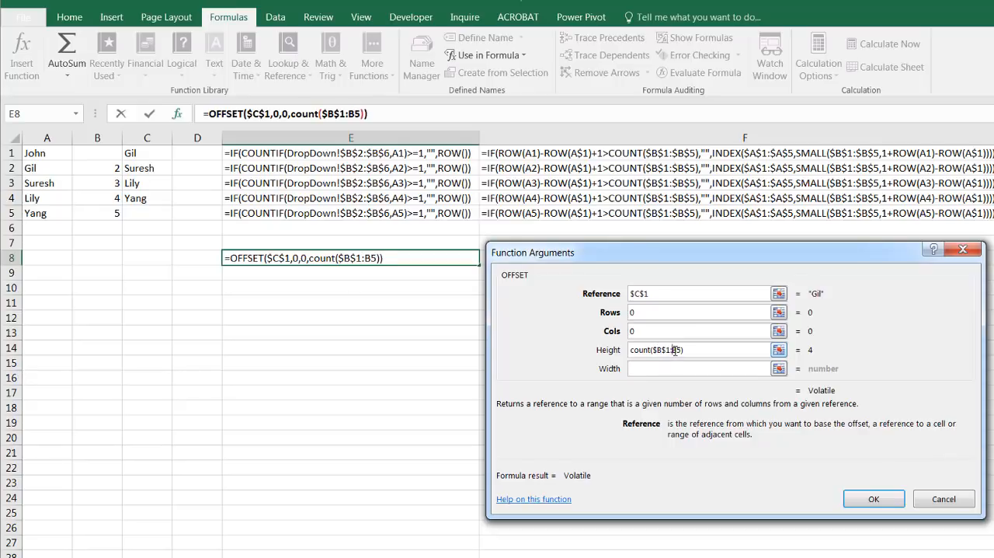
{"action": "left_click", "coordinate": [674, 349]}
{"action": "key", "text": "F4"}
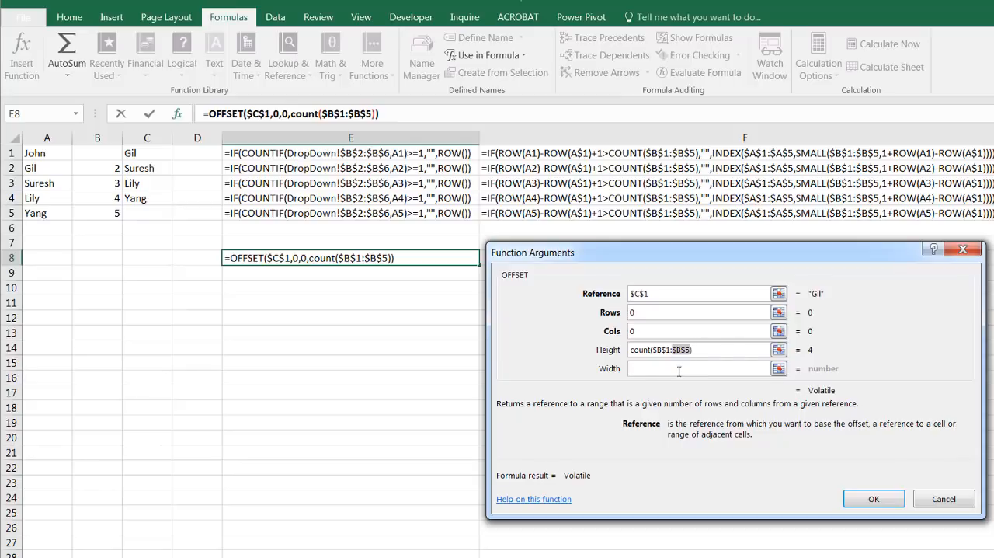
Step: Set the OFFSET Width argument to 1 and enter the completed formula in E8
{"action": "left_click", "coordinate": [662, 367]}
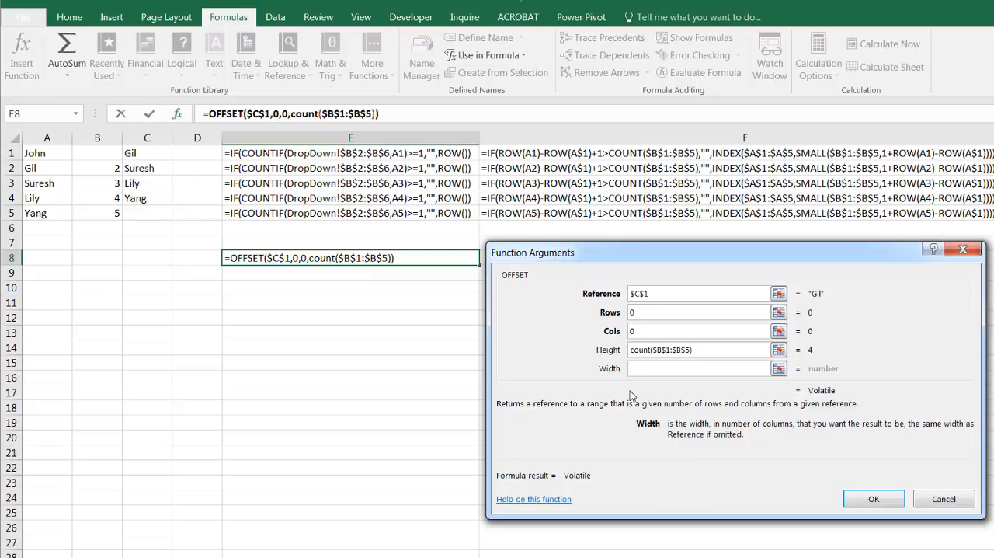
{"action": "type", "text": "1"}
{"action": "left_click", "coordinate": [870, 501]}
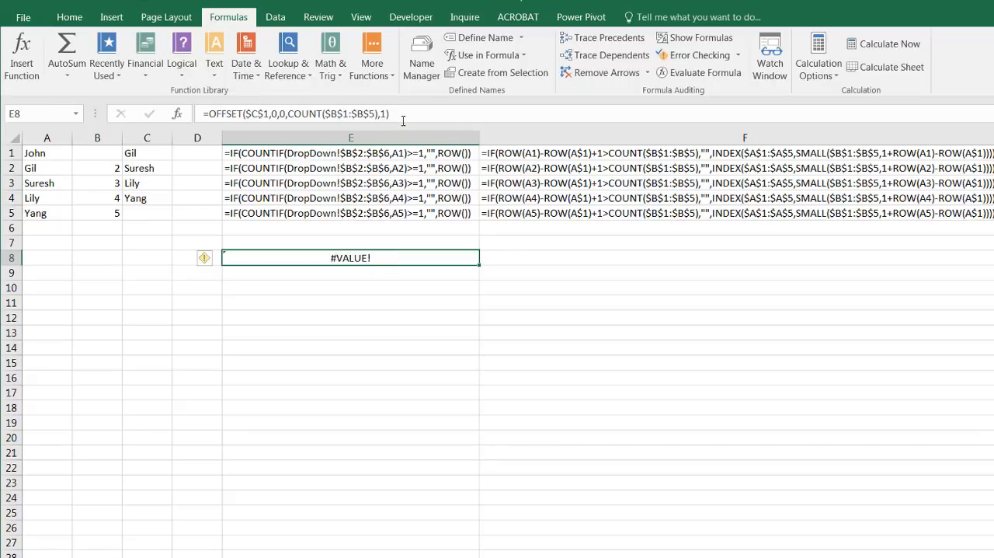
Step: Copy the OFFSET formula from E8 and define a workbook-scoped name checkname that refers to =OFFSET($C$1,0,0,COUNT($B$1:$B$5),1)
{"action": "left_click_drag", "start_coordinate": [402, 115], "coordinate": [224, 90]}
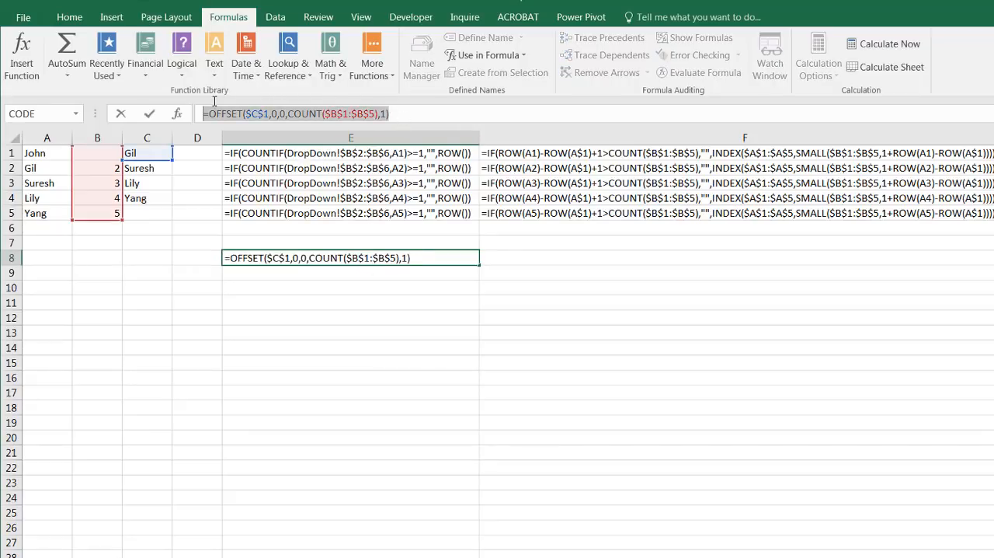
{"action": "key", "text": "ctrl+c"}
{"action": "key", "text": "Escape"}
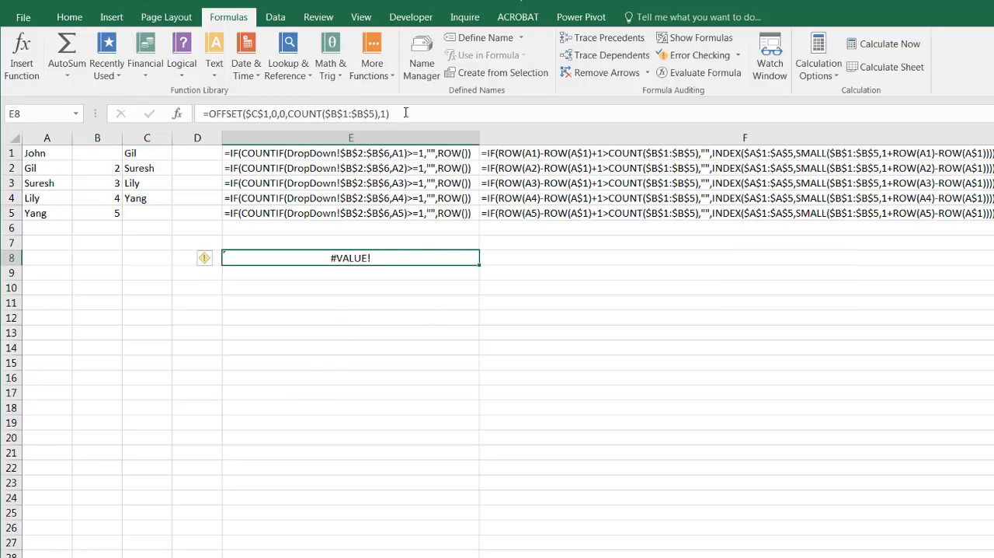
{"action": "left_click", "coordinate": [510, 41]}
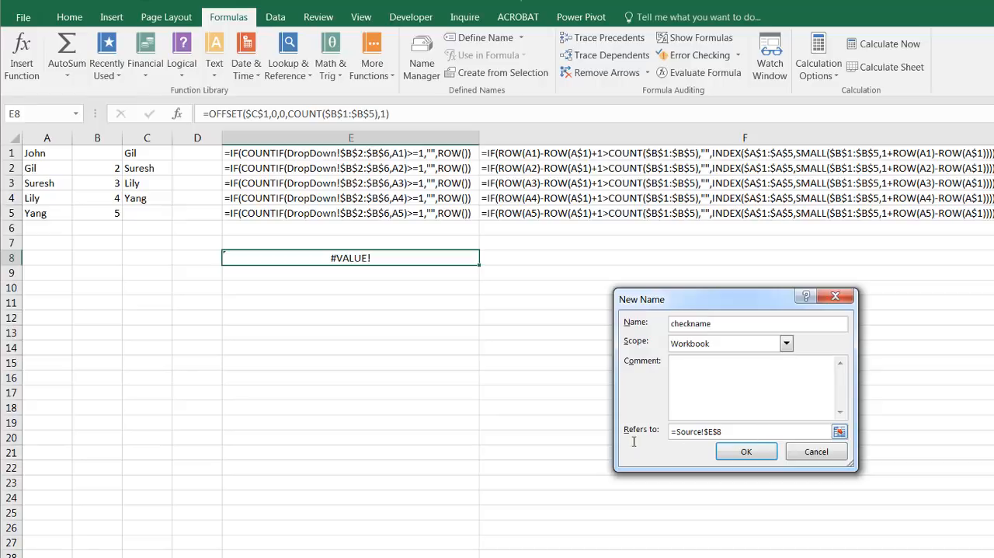
{"action": "left_click", "coordinate": [671, 436]}
{"action": "left_click_drag", "start_coordinate": [746, 432], "coordinate": [637, 424]}
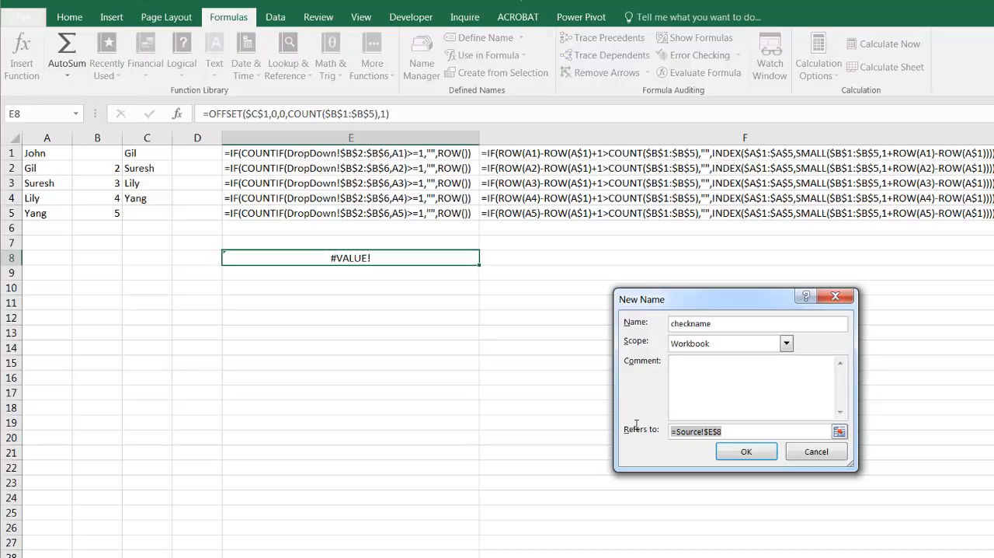
{"action": "key", "text": "ctrl+v"}
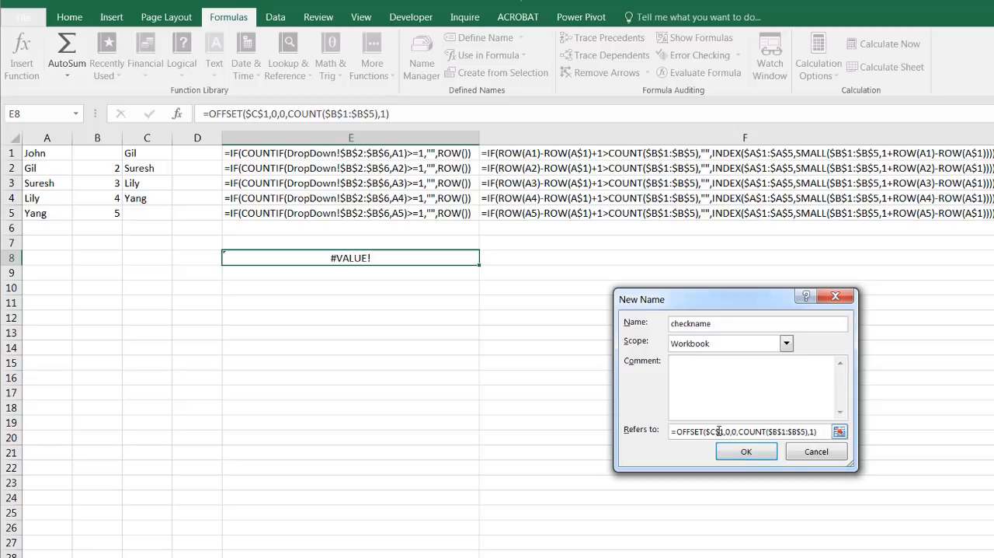
{"action": "left_click", "coordinate": [742, 453]}
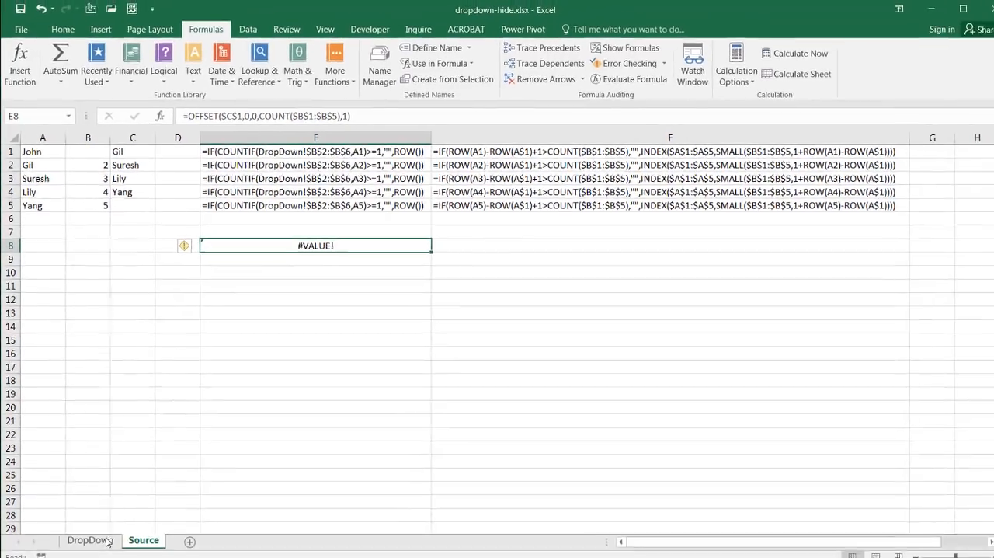
Step: Clear the name from cell B2 on the DropDown sheet
{"action": "left_click", "coordinate": [89, 533]}
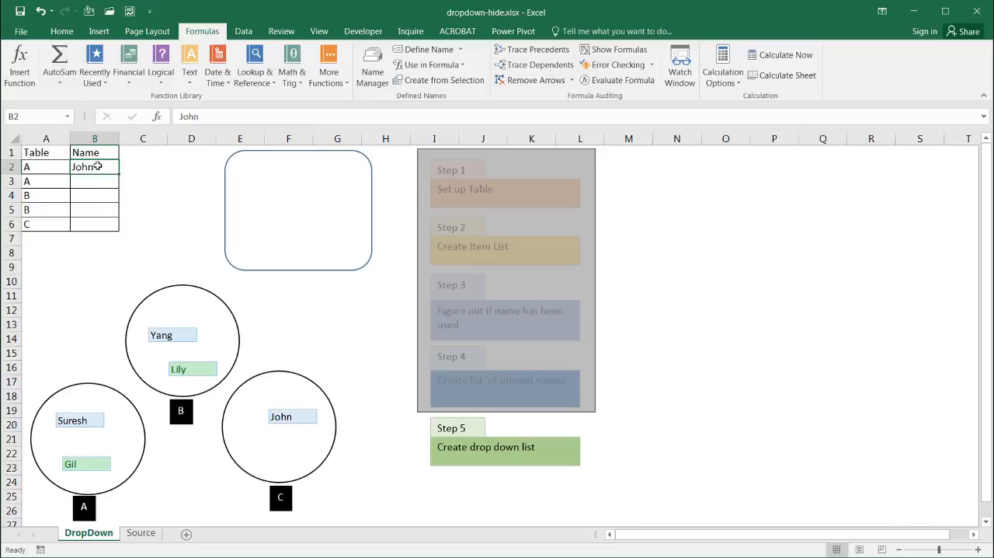
{"action": "key", "text": "Delete"}
Step: Apply List data validation to cells B2:B6 with =checkname as the source
{"action": "mouse_move", "coordinate": [97, 166]}
{"action": "left_mouse_down"}
{"action": "mouse_move", "coordinate": [101, 236]}
{"action": "mouse_move", "coordinate": [100, 227]}
{"action": "left_mouse_up"}
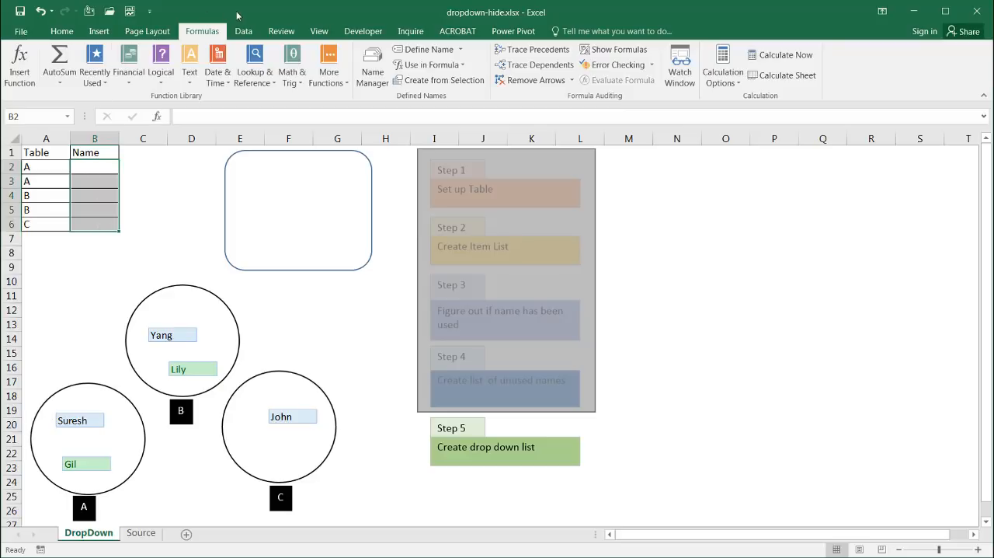
{"action": "left_click", "coordinate": [246, 32]}
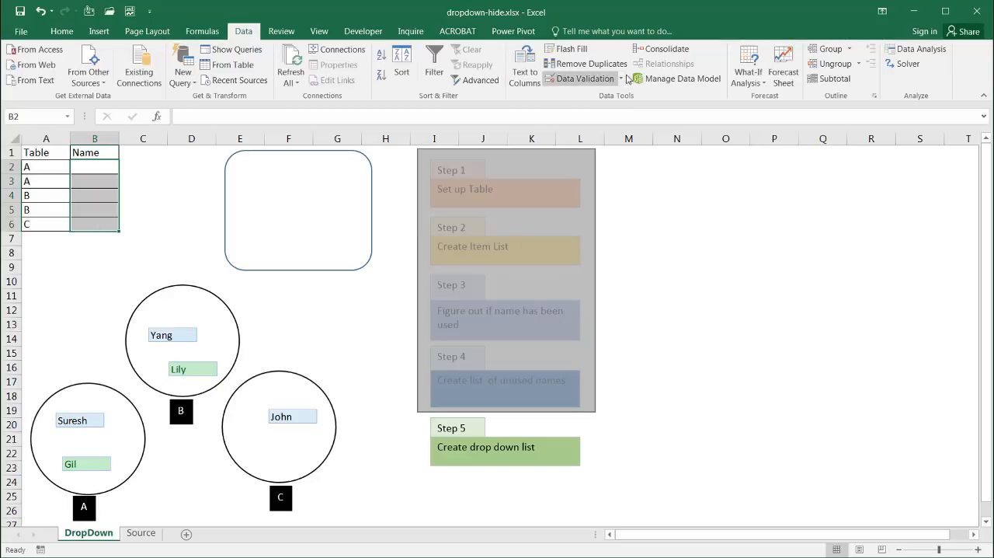
{"action": "left_click", "coordinate": [585, 79]}
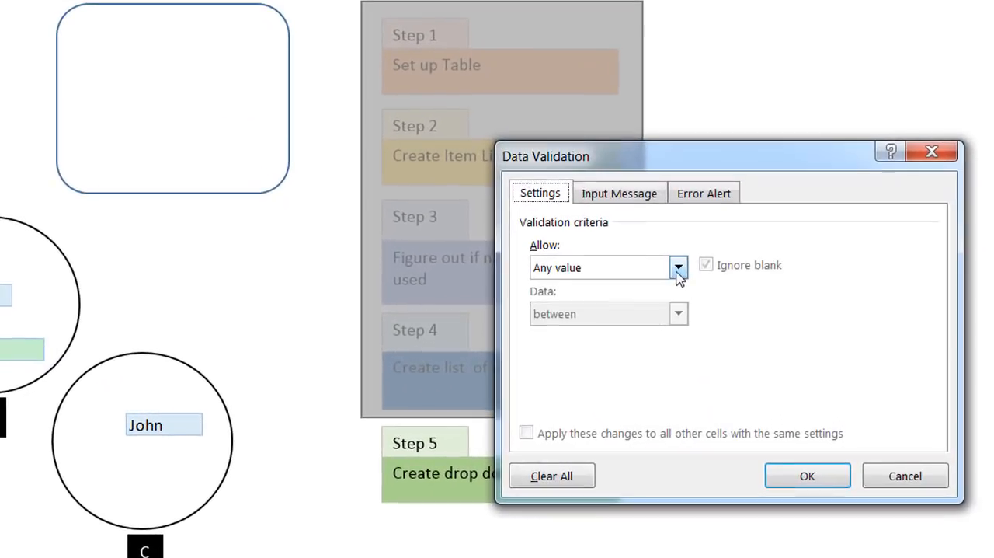
{"action": "left_click", "coordinate": [678, 268]}
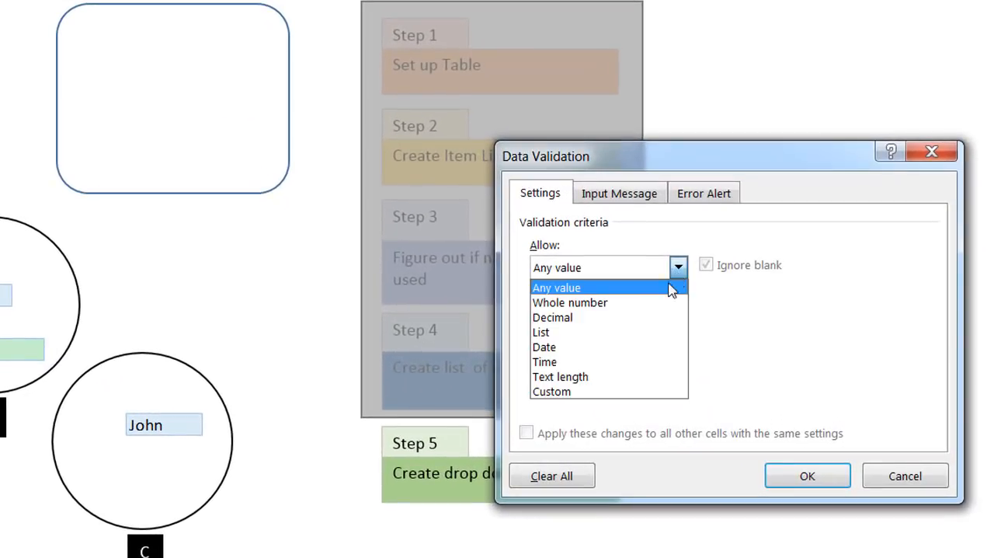
{"action": "left_click", "coordinate": [641, 340]}
{"action": "left_click", "coordinate": [607, 356]}
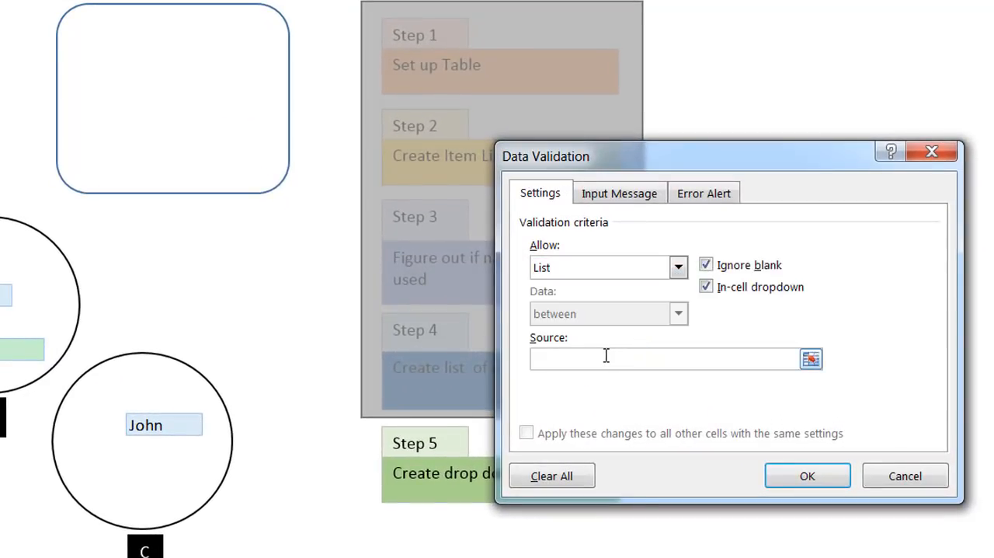
{"action": "type", "text": "=ch"}
{"action": "type", "text": "eckname"}
{"action": "key", "text": "BackSpace"}
{"action": "type", "text": "name"}
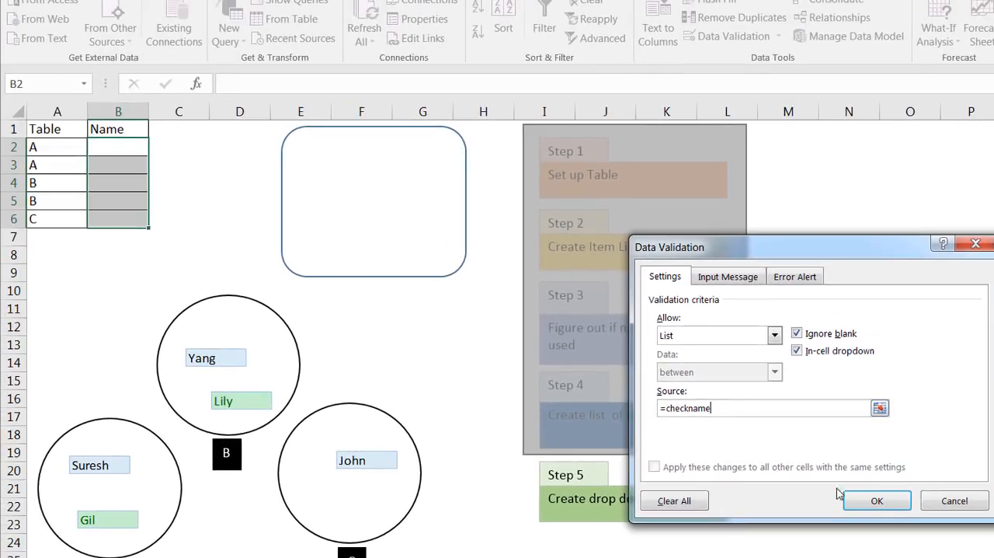
{"action": "left_click", "coordinate": [877, 501]}
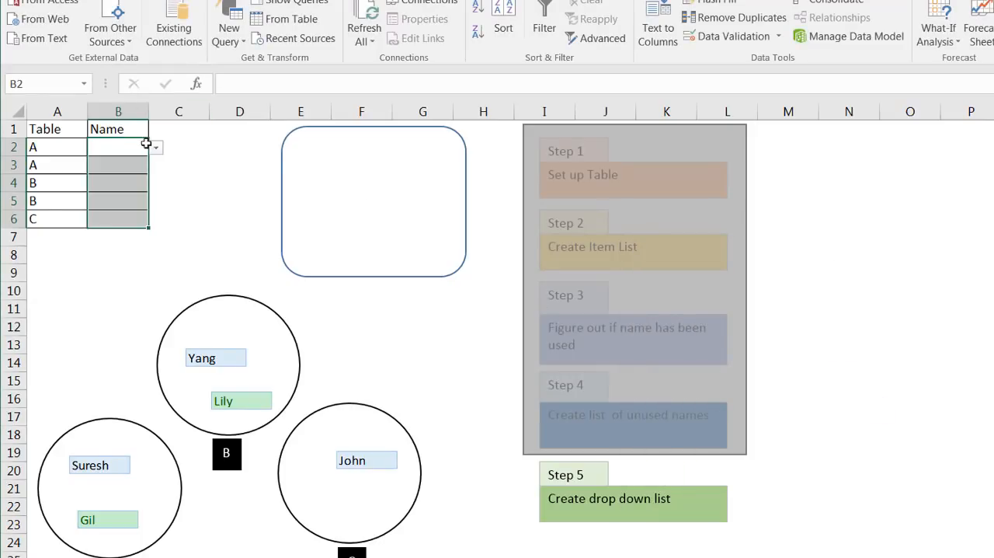
Step: Fill B2 and B3 from their drop-down lists with the two guests shown in circle A, upper guest first
{"action": "left_click", "coordinate": [177, 153]}
{"action": "left_click", "coordinate": [132, 146]}
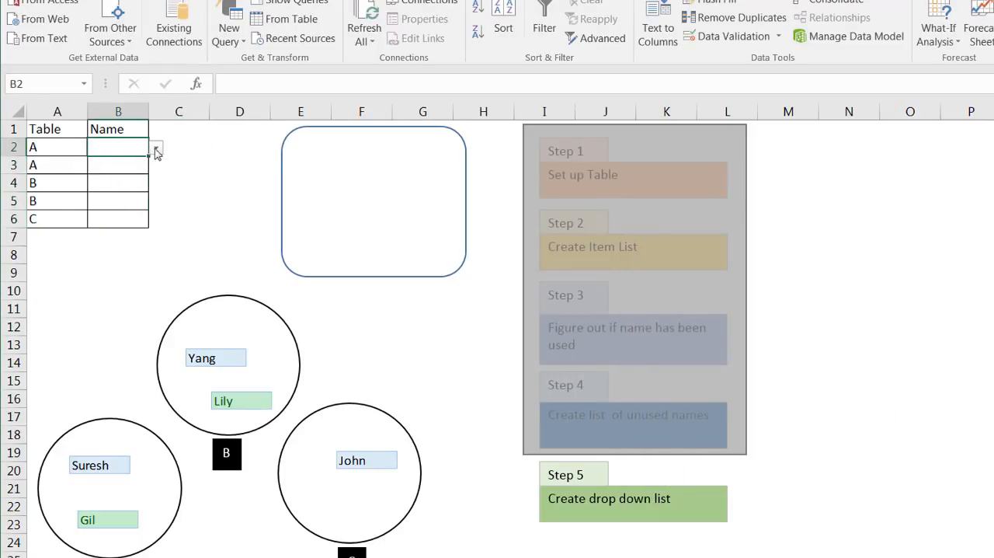
{"action": "left_click", "coordinate": [155, 148]}
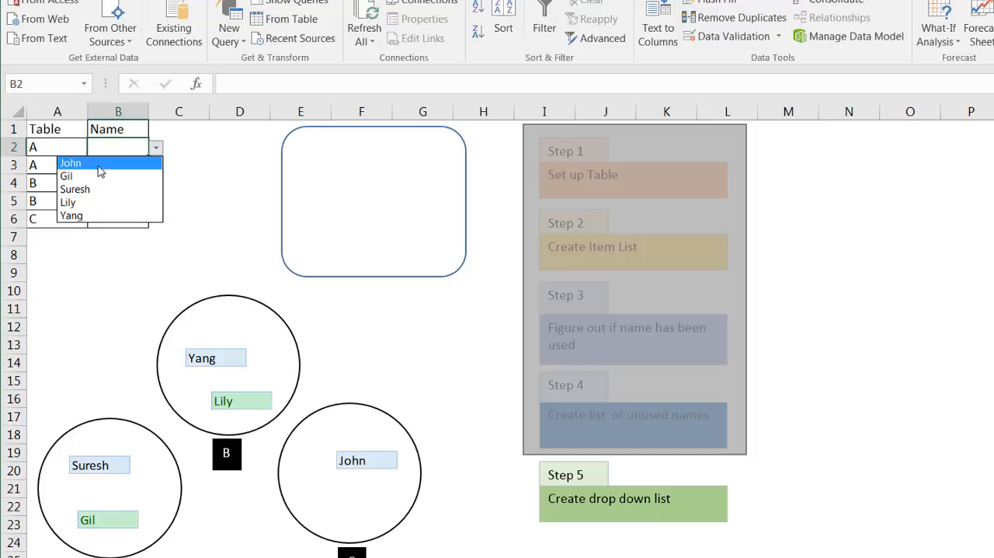
{"action": "left_click", "coordinate": [95, 190]}
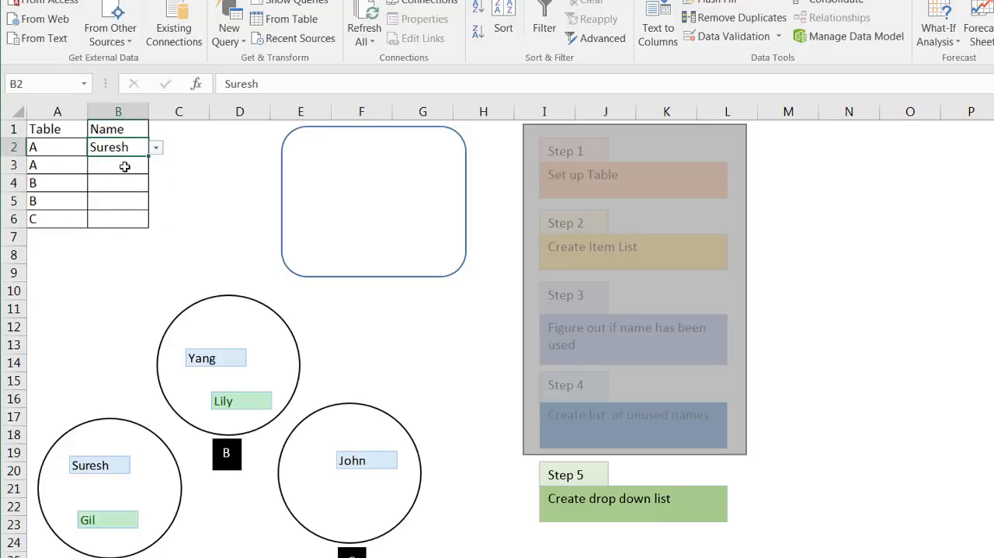
{"action": "left_click", "coordinate": [117, 171]}
{"action": "left_click", "coordinate": [157, 167]}
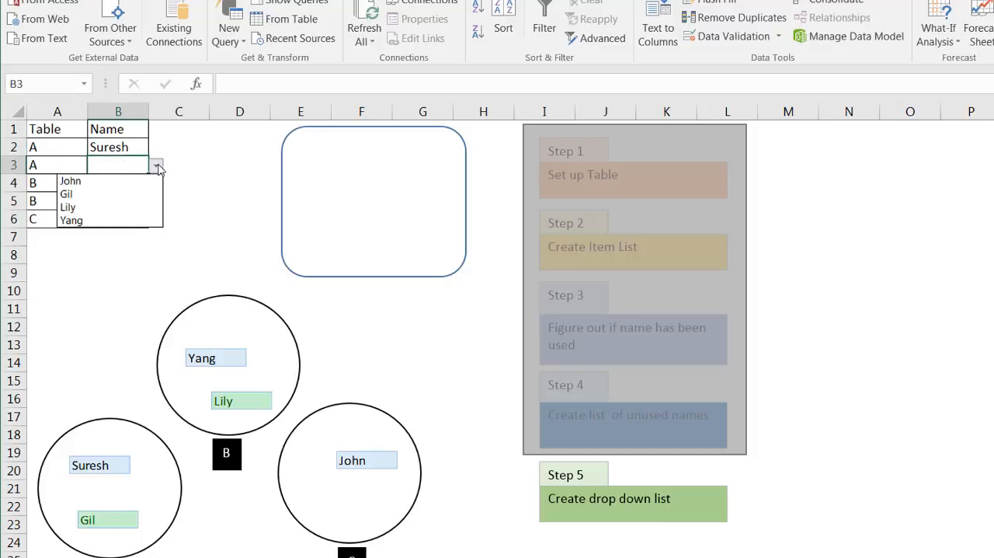
{"action": "left_click", "coordinate": [125, 193]}
Step: Fill B4 and B5 from their drop-down lists with the two guests shown in circle B, upper guest first
{"action": "left_click", "coordinate": [126, 183]}
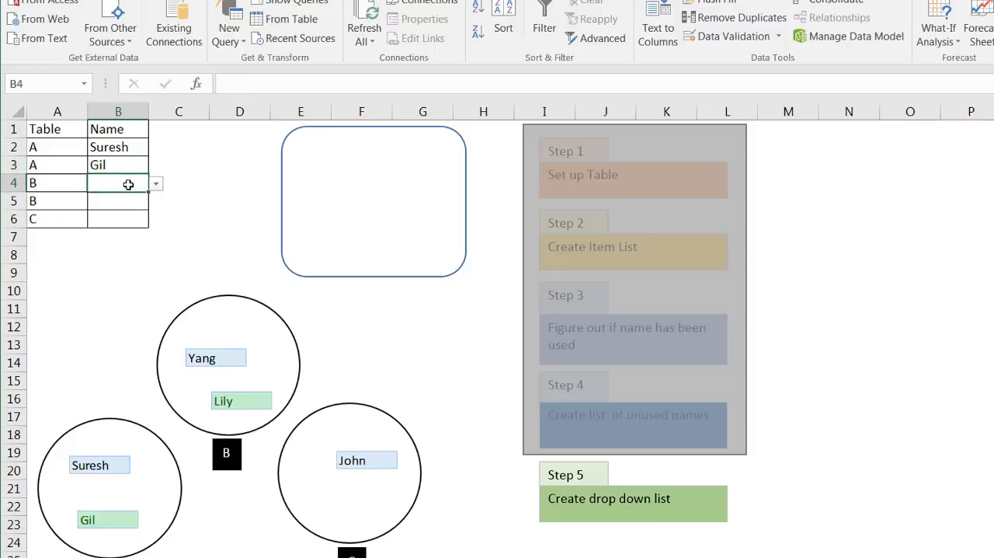
{"action": "left_click", "coordinate": [156, 185]}
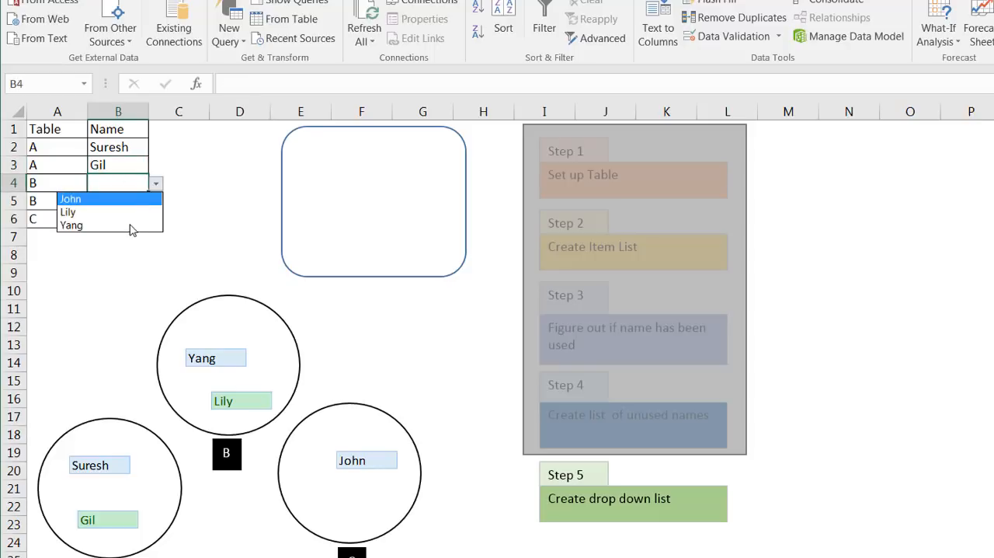
{"action": "left_click", "coordinate": [132, 225]}
{"action": "left_click", "coordinate": [135, 200]}
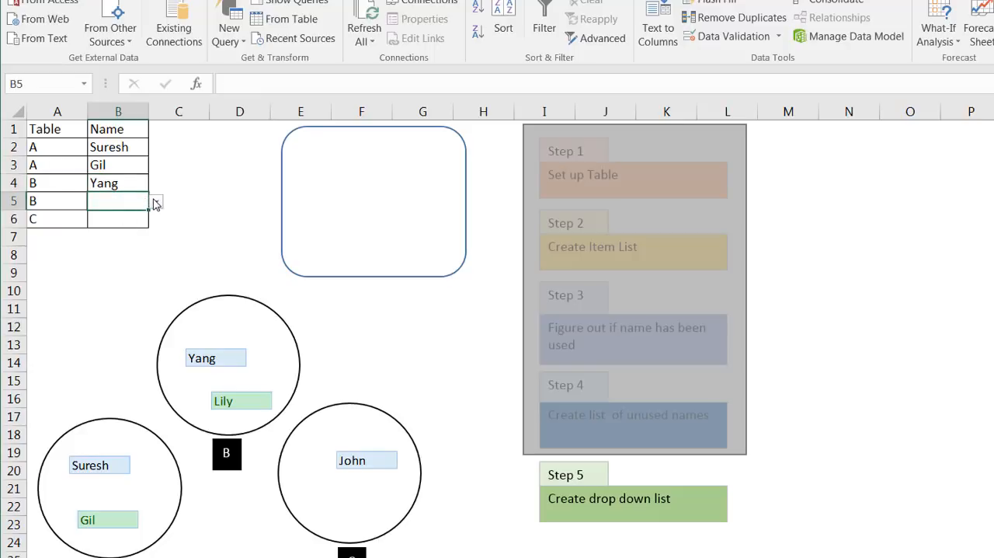
{"action": "left_click", "coordinate": [156, 201]}
{"action": "left_click", "coordinate": [127, 229]}
Step: Fill B6 from its drop-down list with the guest shown in circle C
{"action": "left_click", "coordinate": [144, 219]}
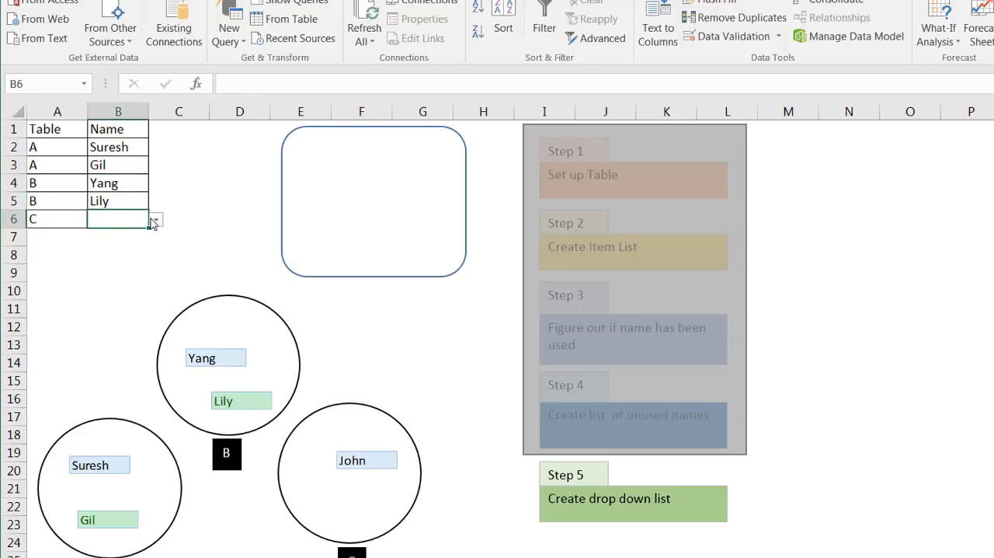
{"action": "left_click", "coordinate": [156, 219]}
{"action": "left_click", "coordinate": [139, 238]}
{"action": "left_click", "coordinate": [133, 202]}
{"action": "left_click", "coordinate": [140, 186]}
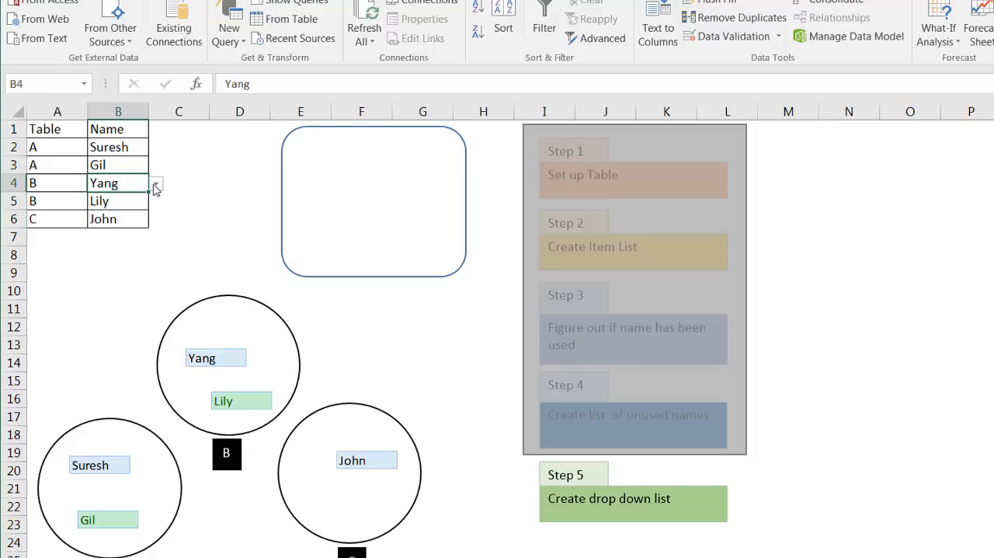
{"action": "left_click", "coordinate": [126, 238]}
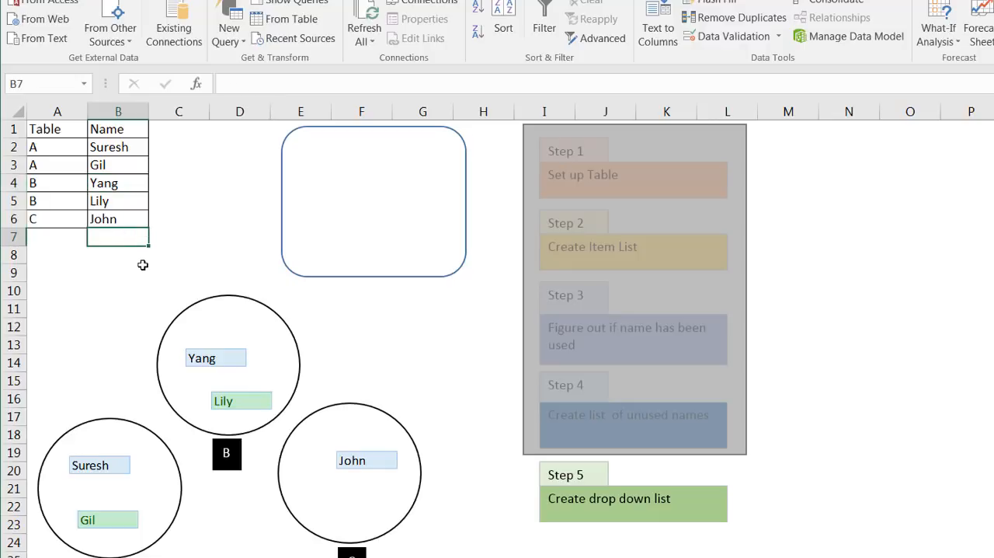